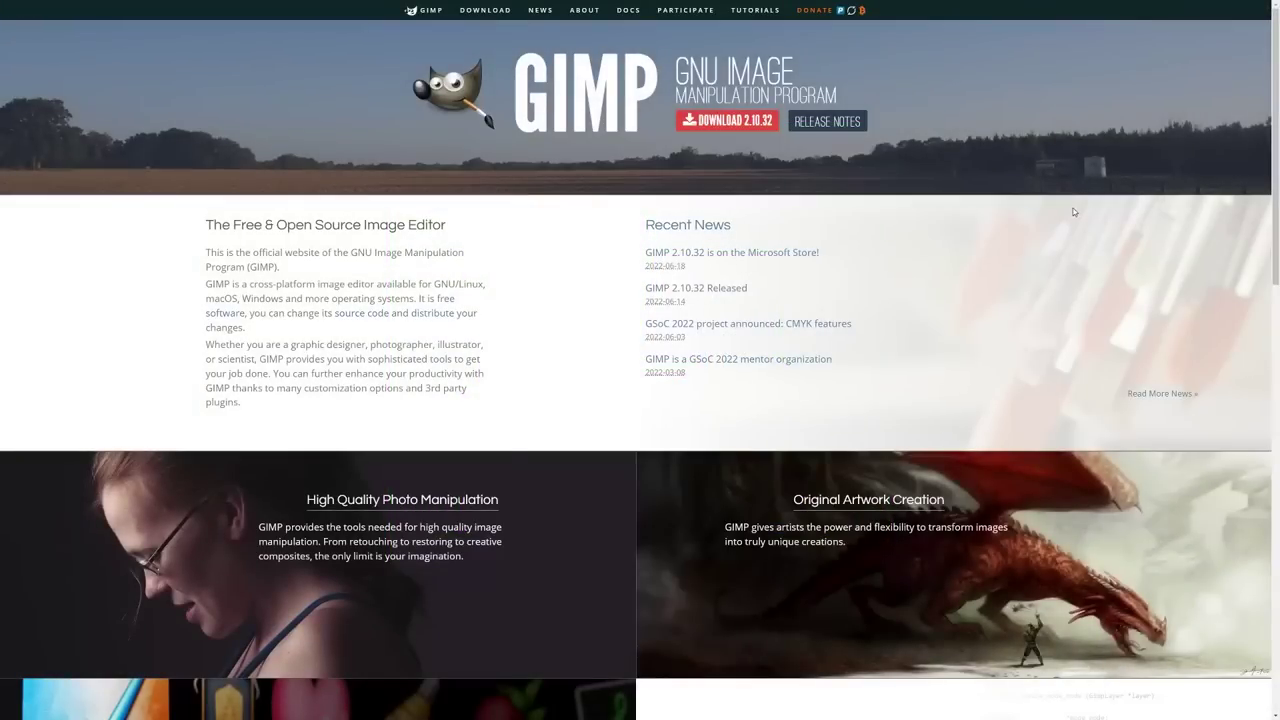
# - Look through the GIMP home page and open the download for version 2.10.32
pyautogui.scroll(-2, 1025, 218)
pyautogui.scroll(-6, 1025, 218)
pyautogui.scroll(10, 991, 226)
pyautogui.click(730, 122)
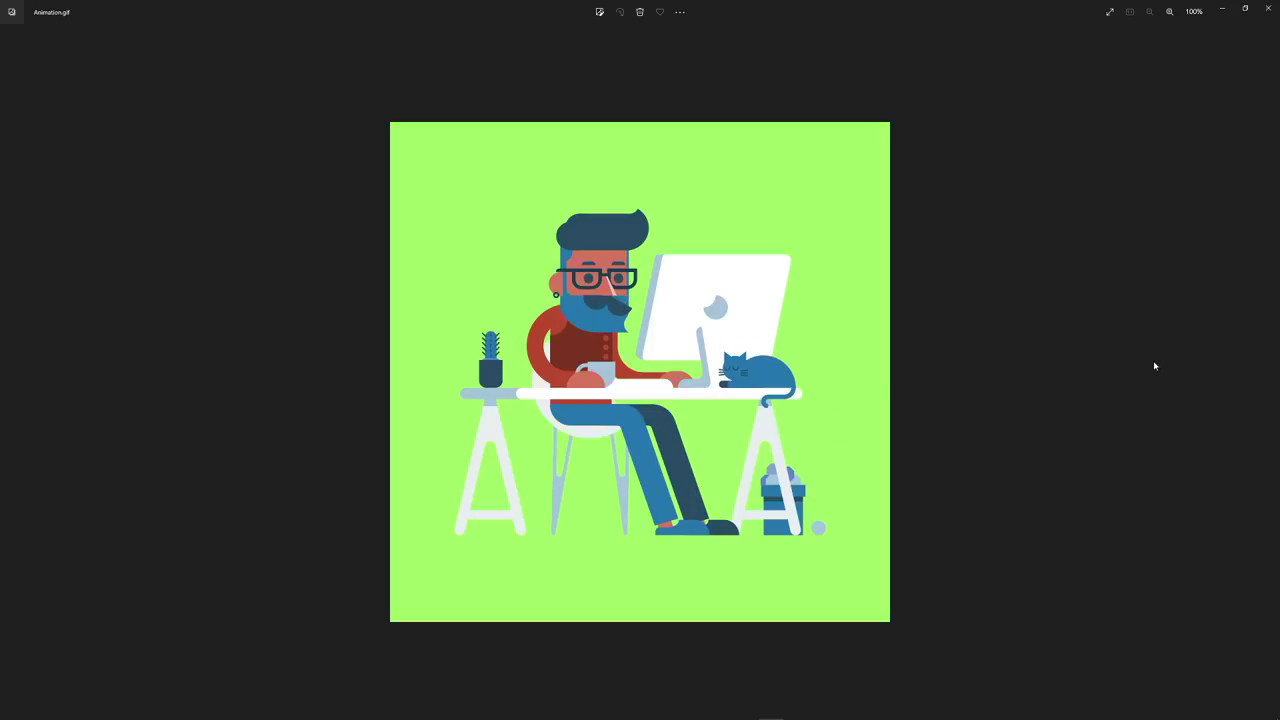
# - Switch to Inkscape, view the eight example frames in New document 1, and bring up the blank New document 2
pyautogui.moveTo(275, 709)
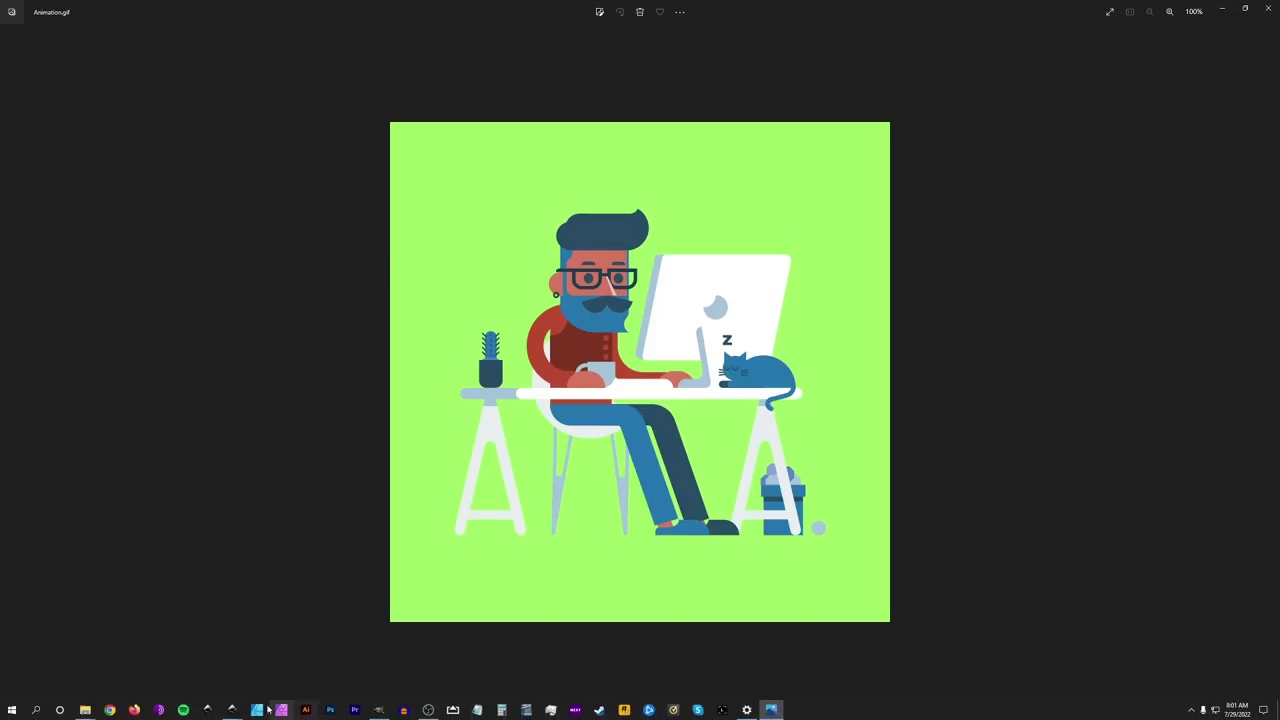
pyautogui.click(178, 668)
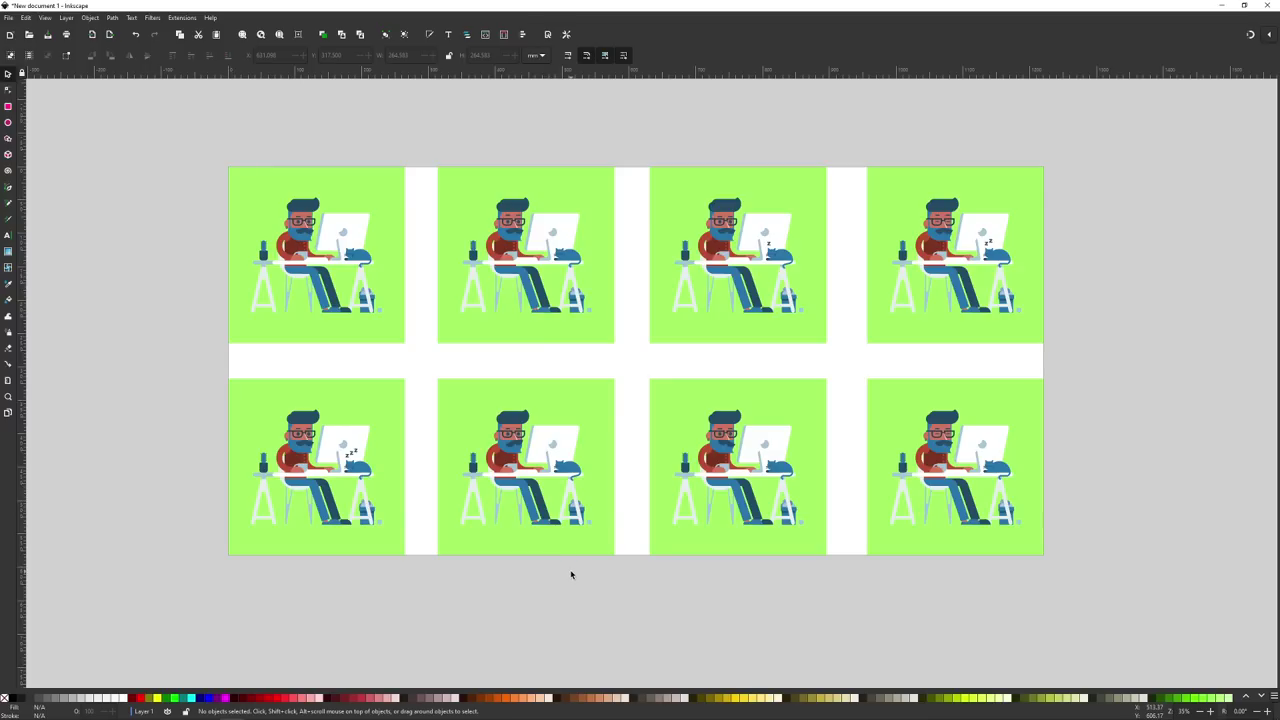
pyautogui.moveTo(234, 709)
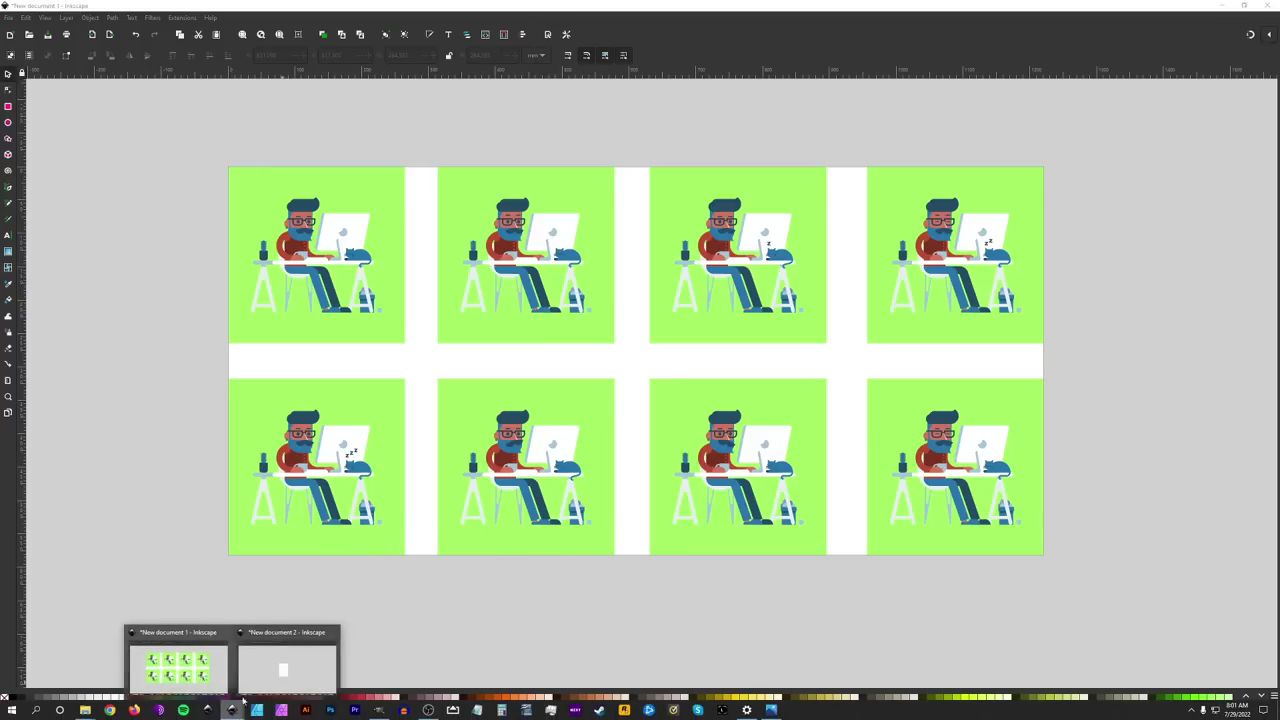
pyautogui.click(287, 662)
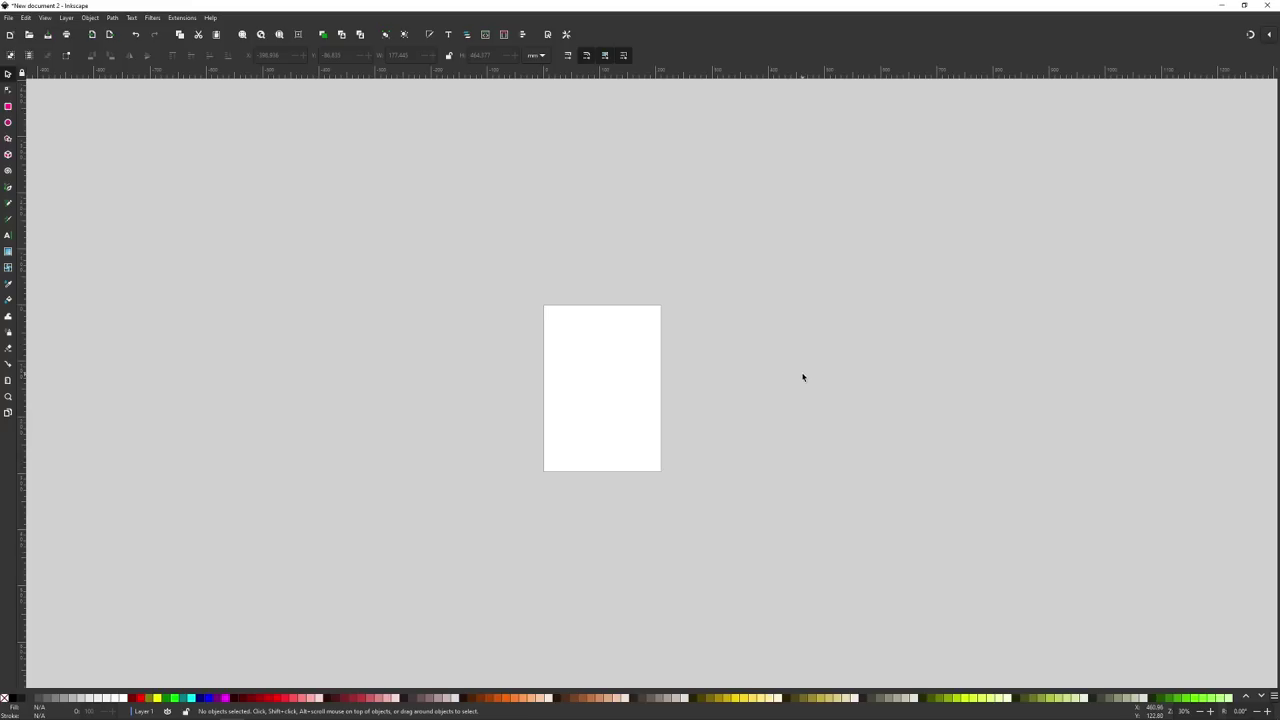
# - Check the installed Inkscape version in the About window and close it
pyautogui.click(216, 18)
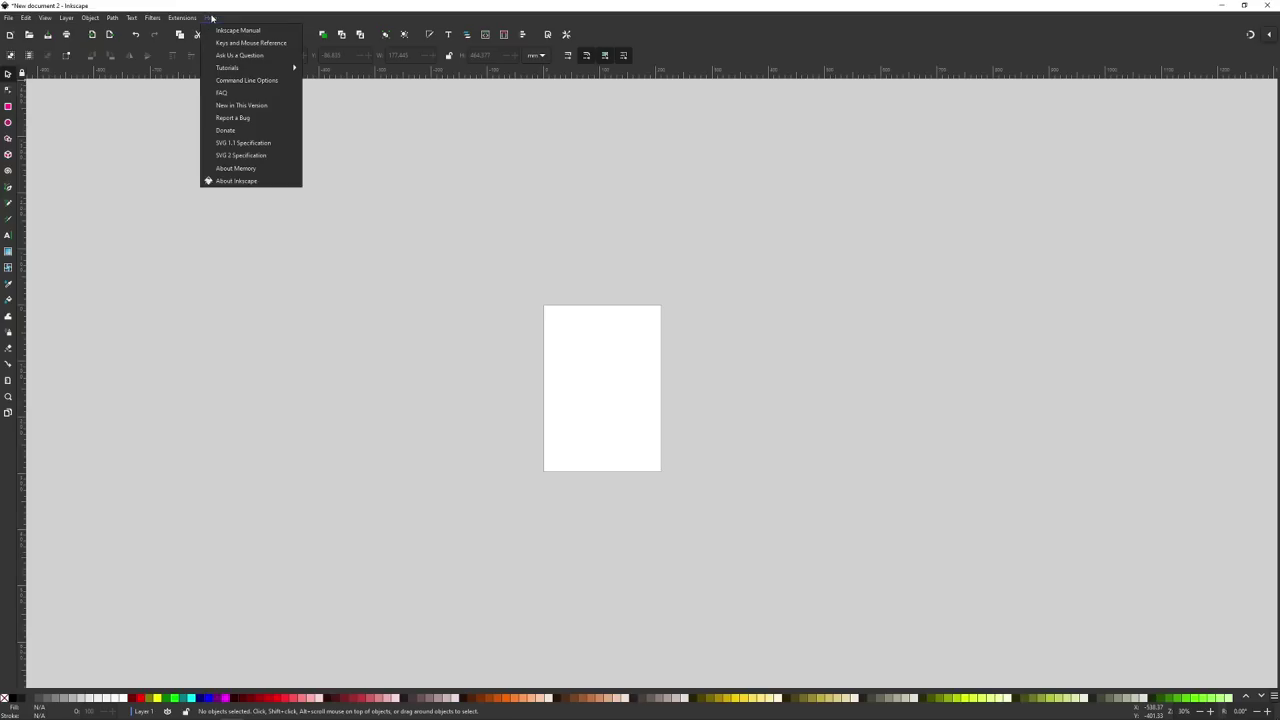
pyautogui.click(244, 182)
pyautogui.moveTo(535, 194); pyautogui.dragTo(575, 191)
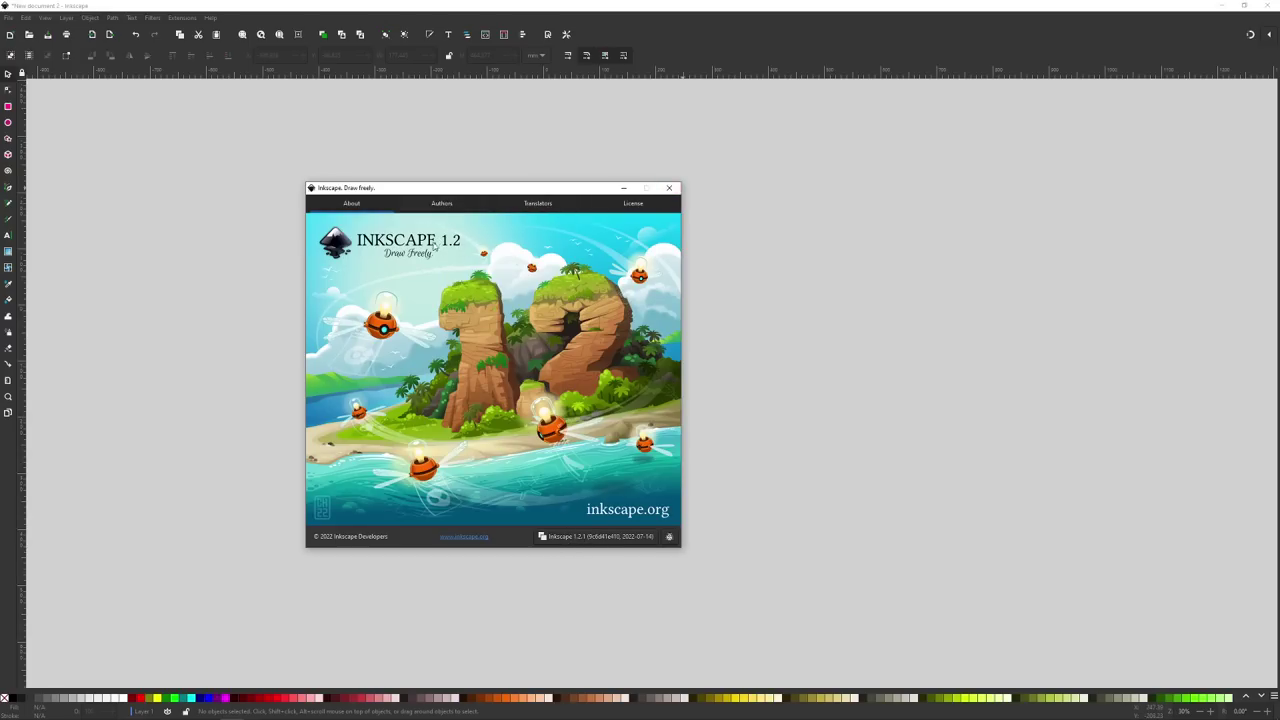
pyautogui.click(669, 187)
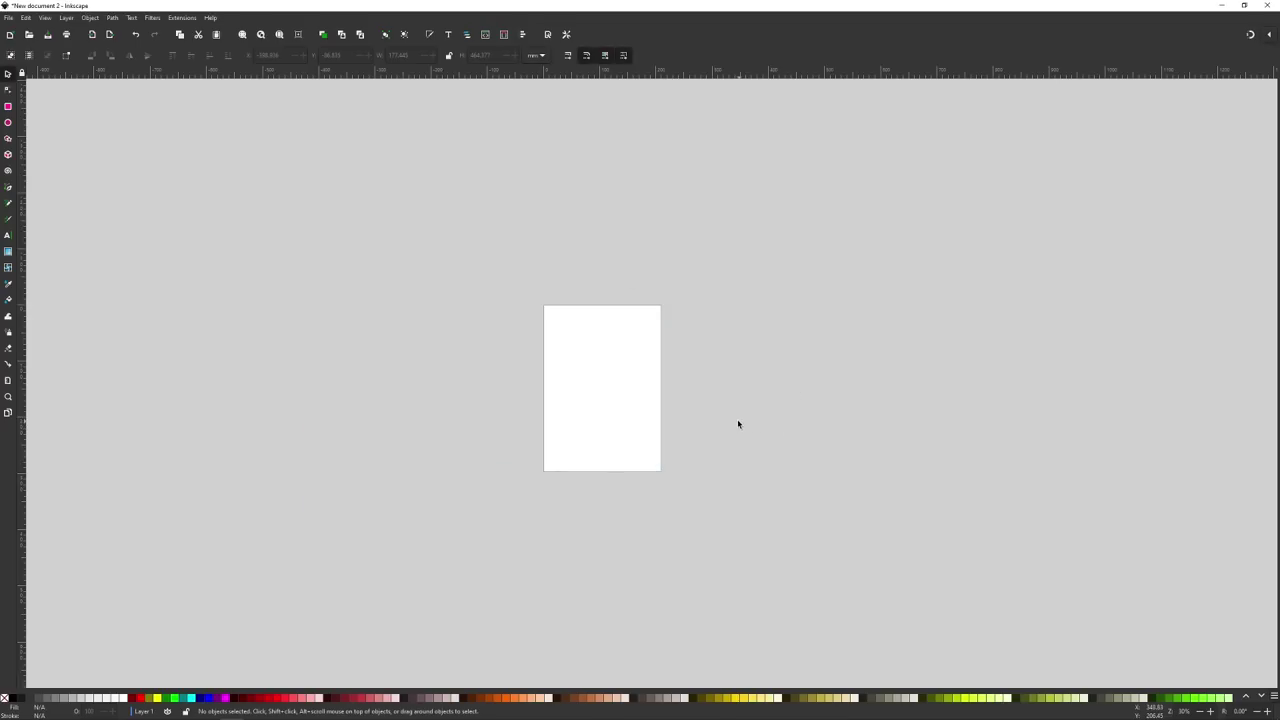
# - Draw a gray vertical pill with fully rounded ends, about 16 mm wide and 47 mm tall, on the empty canvas below the page
pyautogui.press('1')
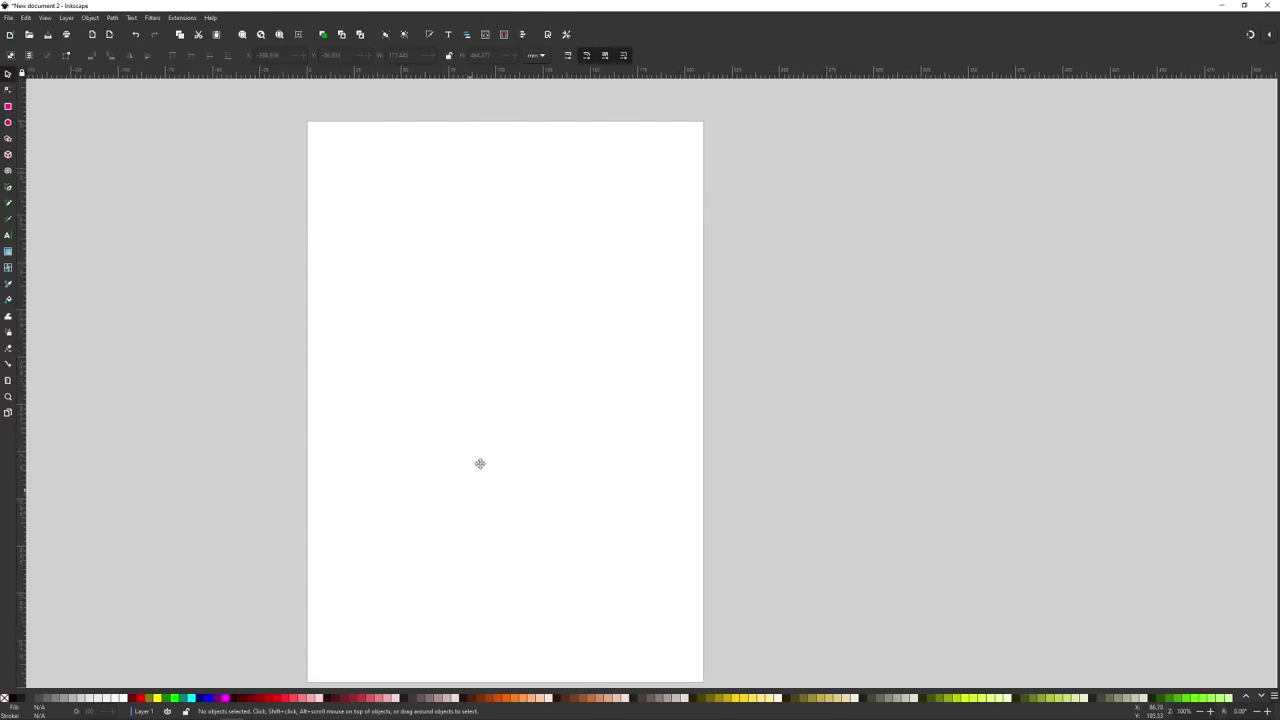
pyautogui.scroll(-5, 490, 490)
pyautogui.hscroll(-1, 490, 490)
pyautogui.scroll(-7, 524, 489)
pyautogui.hscroll(-1, 534, 520)
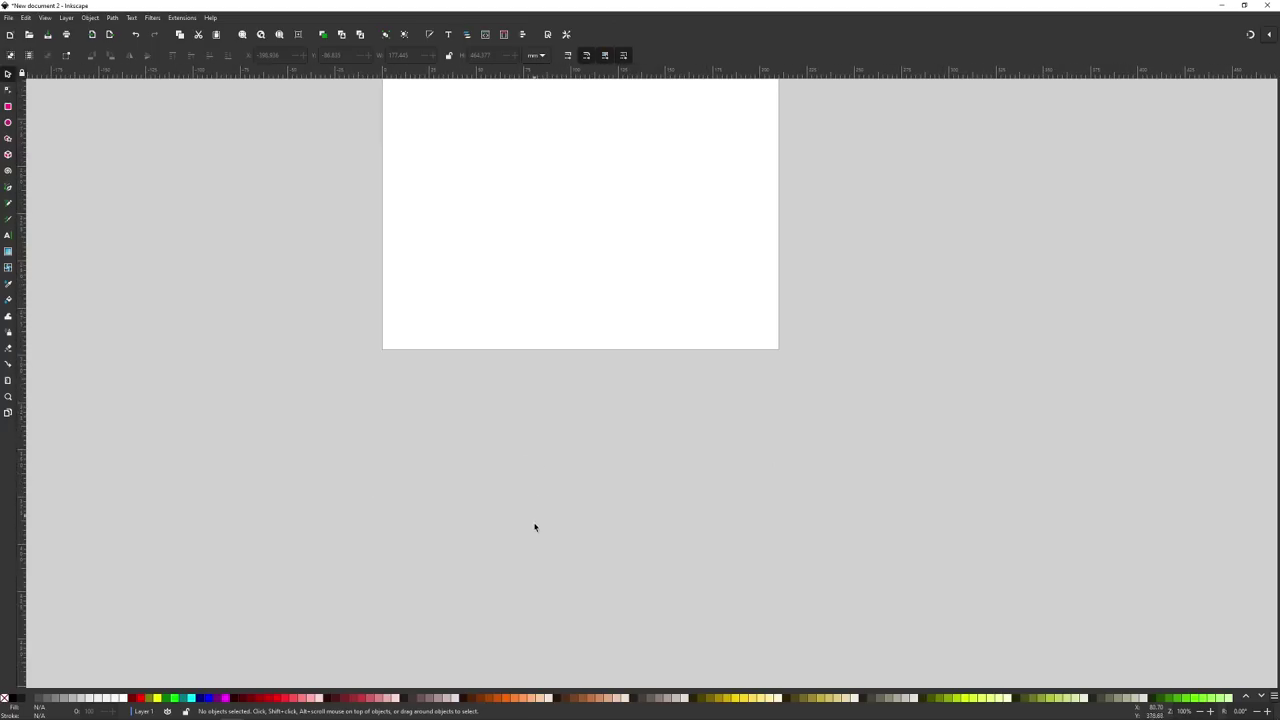
pyautogui.scroll(10, 549, 271)
pyautogui.hscroll(2, 594, 206)
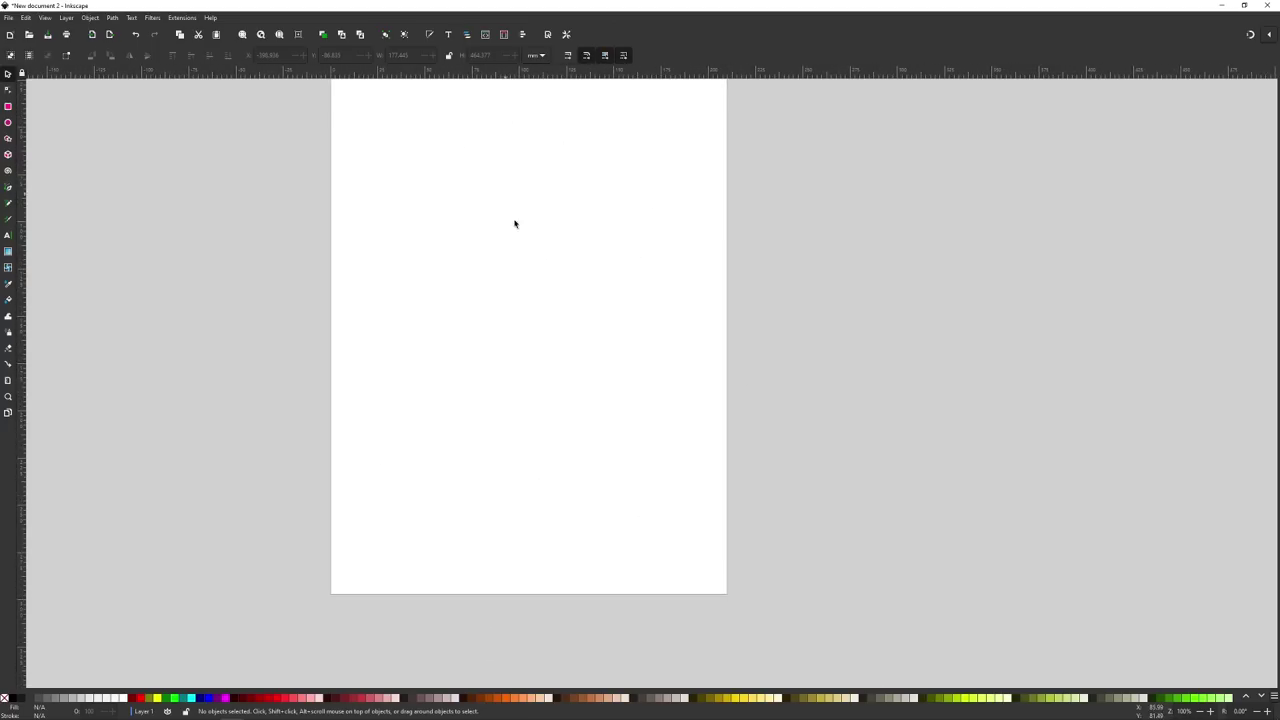
pyautogui.scroll(-12, 606, 231)
pyautogui.hscroll(-1, 566, 420)
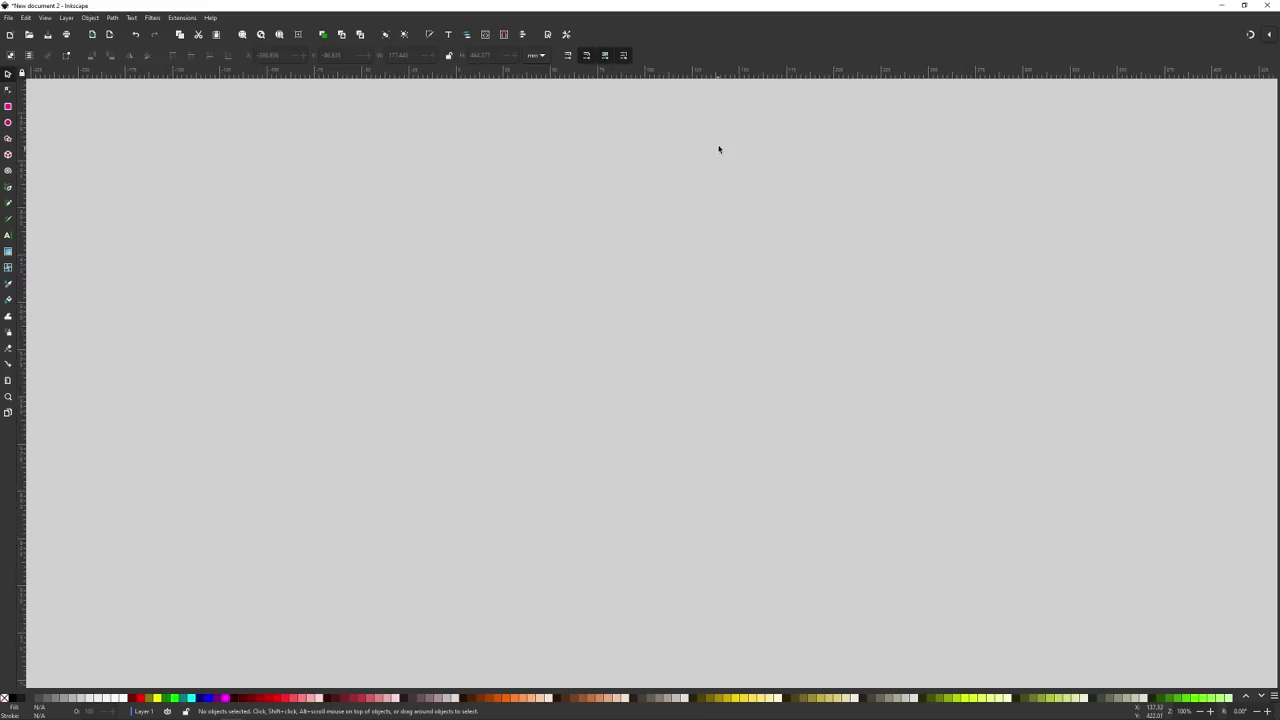
pyautogui.click(10, 107)
pyautogui.moveTo(511, 211); pyautogui.dragTo(543, 298)
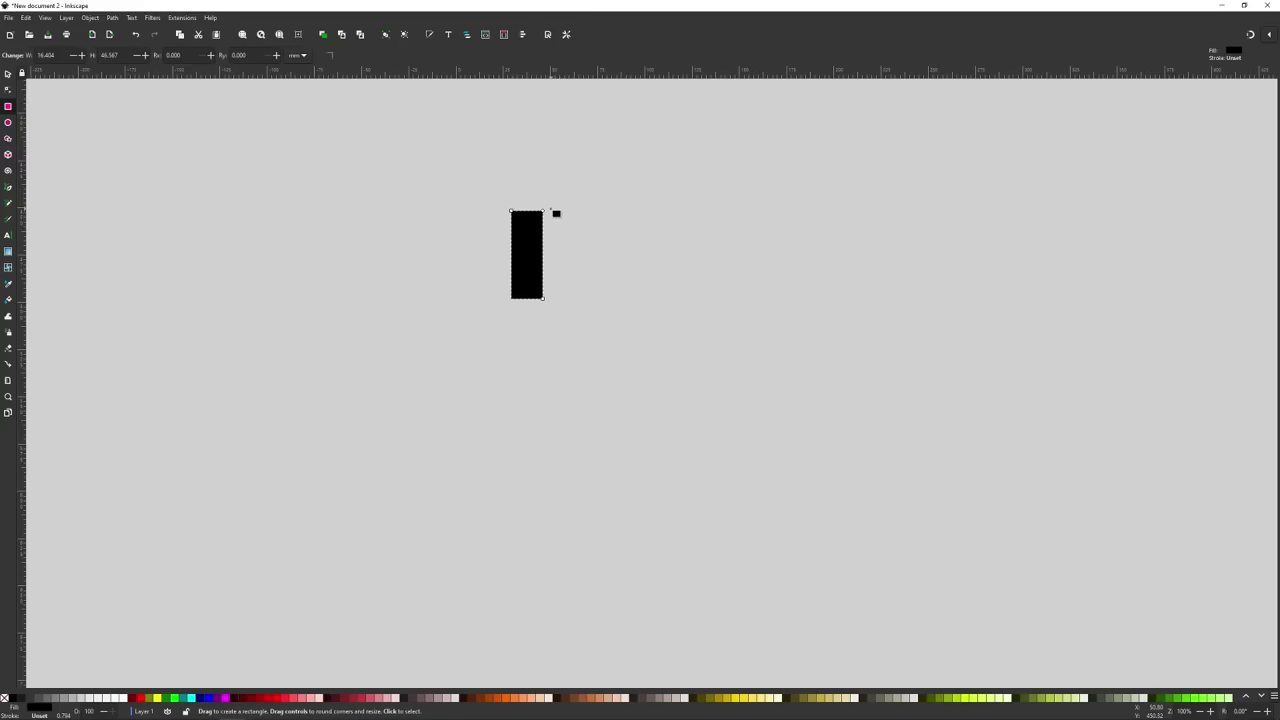
pyautogui.moveTo(544, 212); pyautogui.dragTo(549, 257)
pyautogui.click(73, 698)
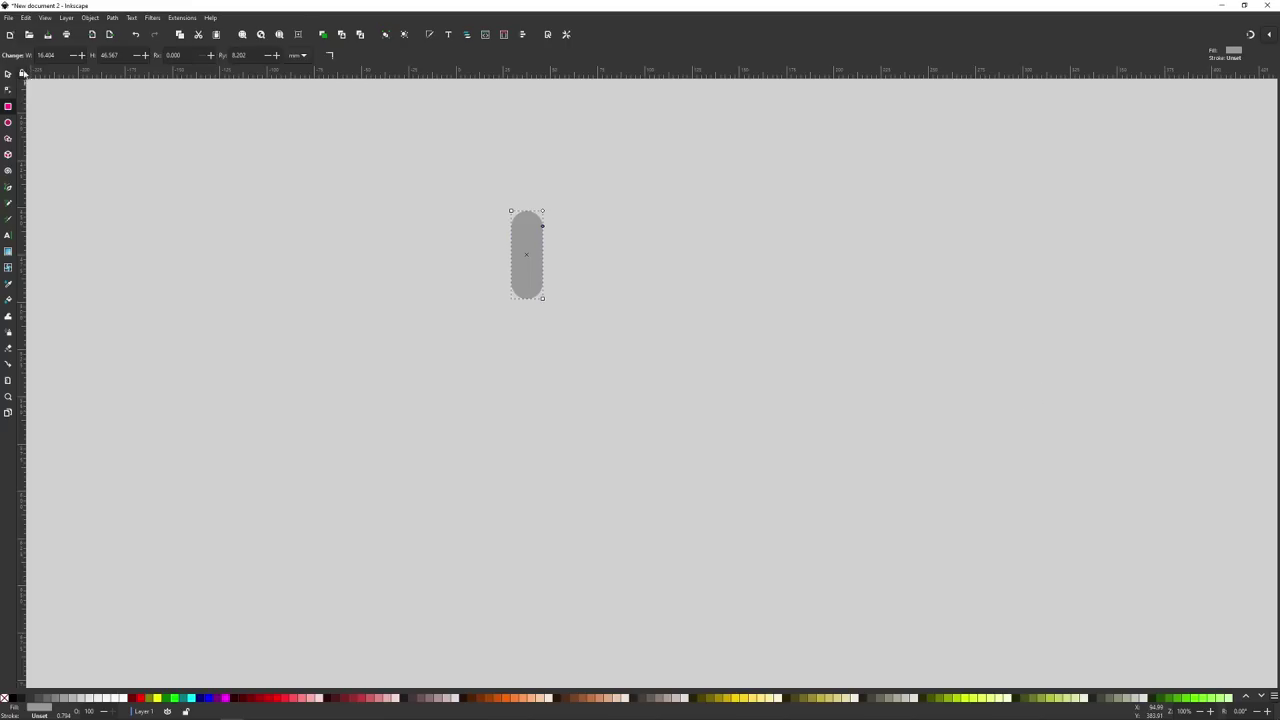
# - Reposition the gray pill slightly and place a duplicate of it directly below, leaving a gap between the two
pyautogui.click(8, 73)
pyautogui.moveTo(536, 247); pyautogui.dragTo(564, 219)
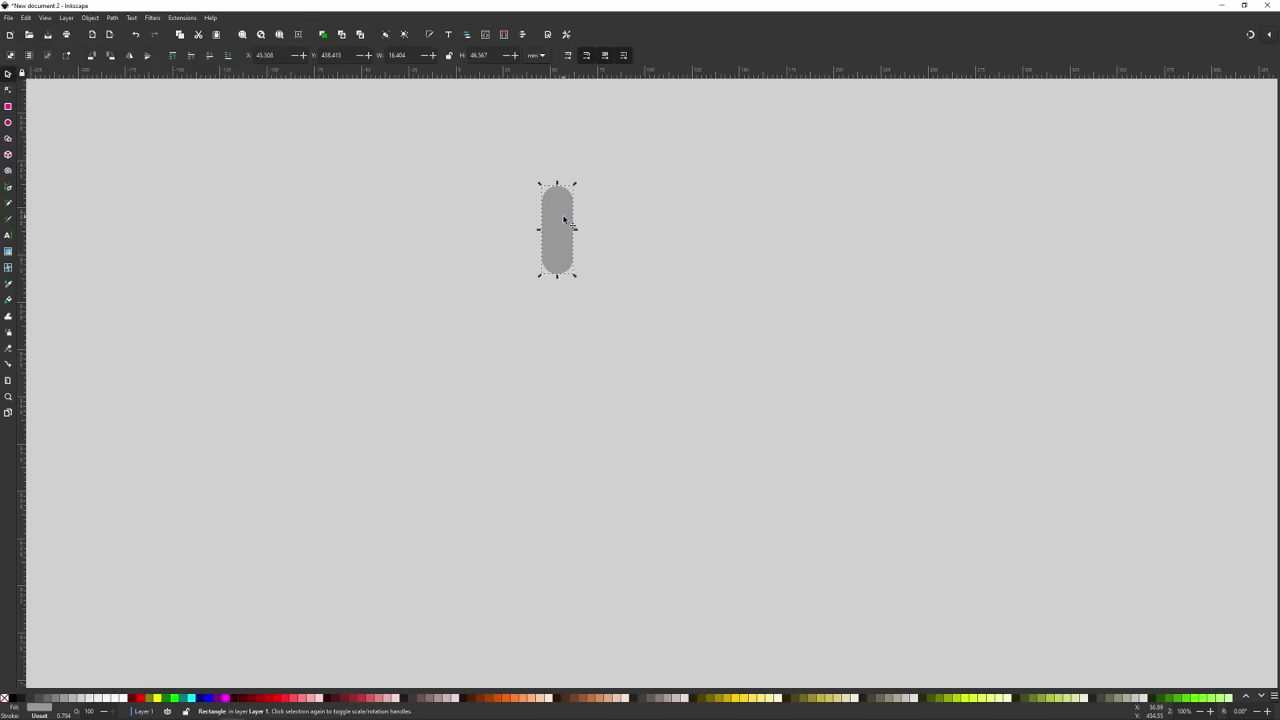
pyautogui.rightClick(560, 205)
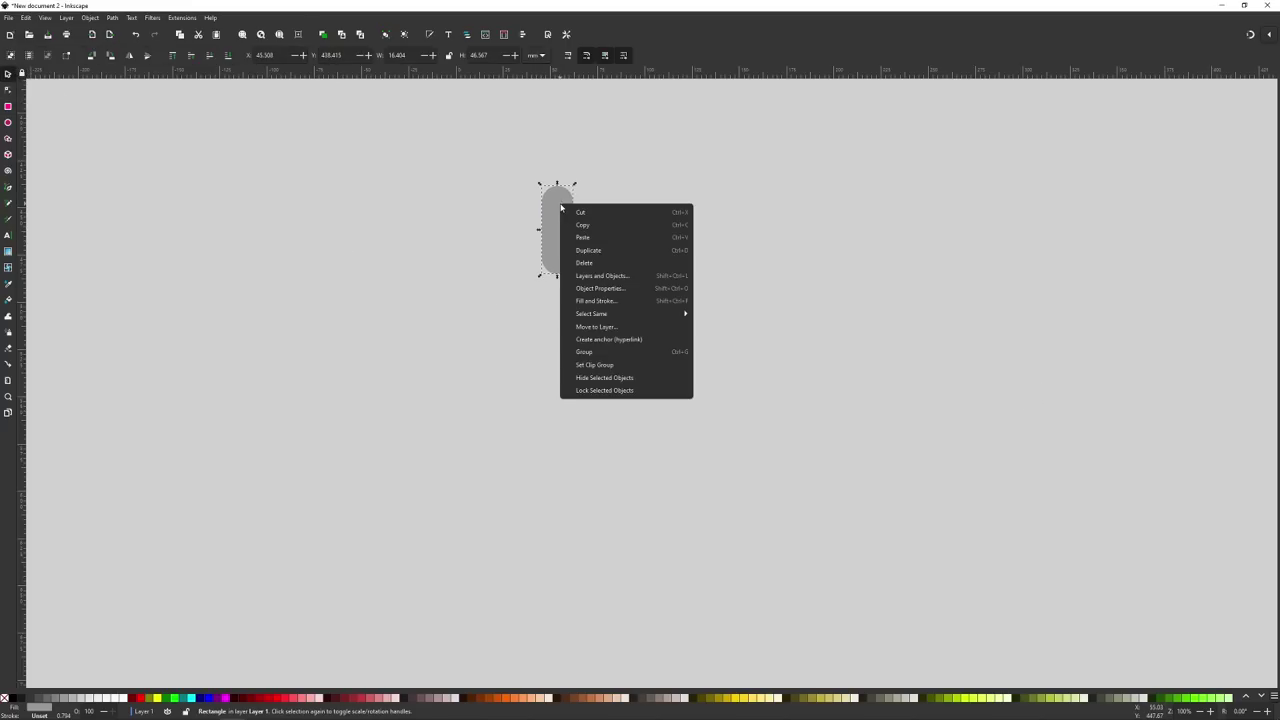
pyautogui.click(587, 251)
pyautogui.moveTo(563, 224); pyautogui.dragTo(562, 382)
# - Select both gray pills and group them together
pyautogui.moveTo(657, 535); pyautogui.dragTo(474, 137)
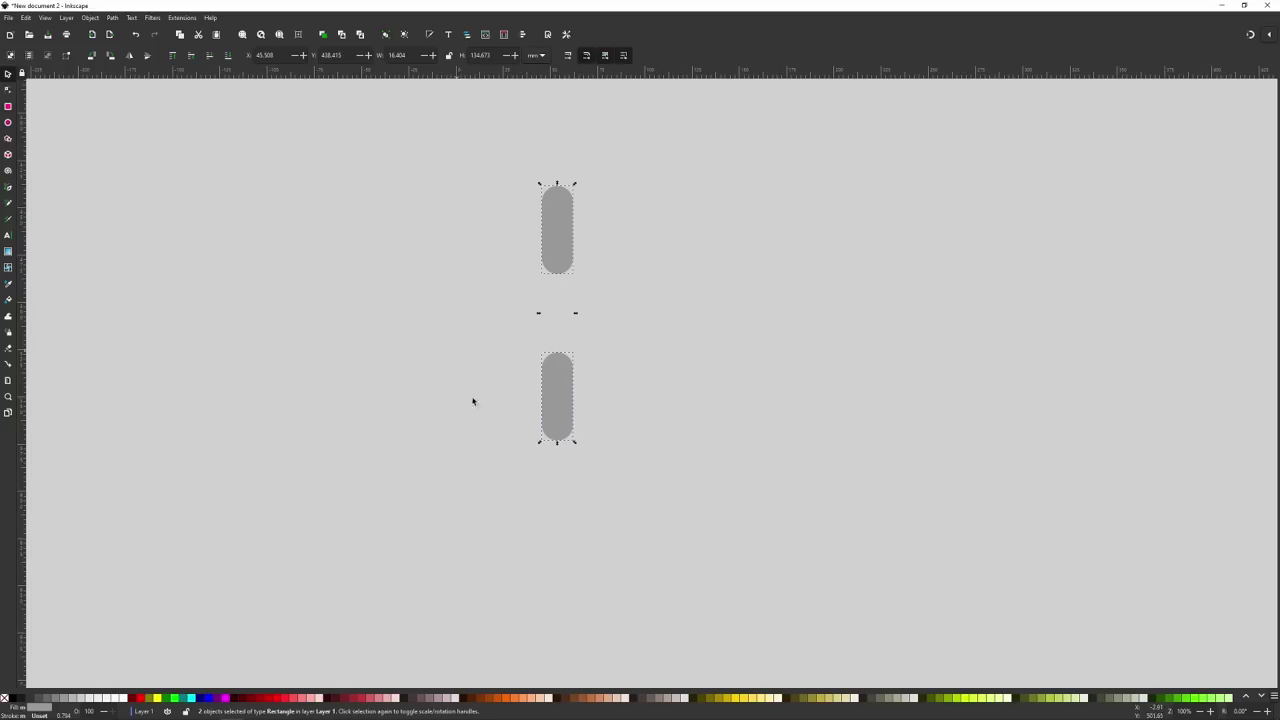
pyautogui.click(90, 17)
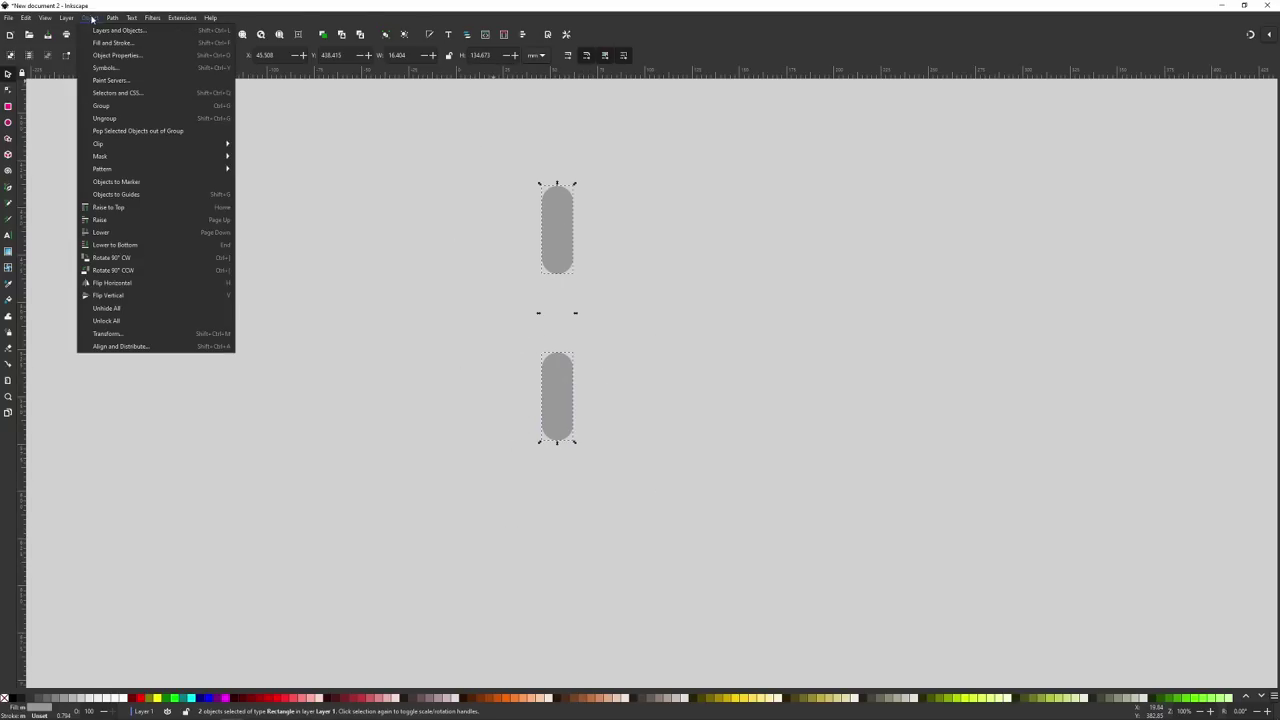
pyautogui.click(125, 110)
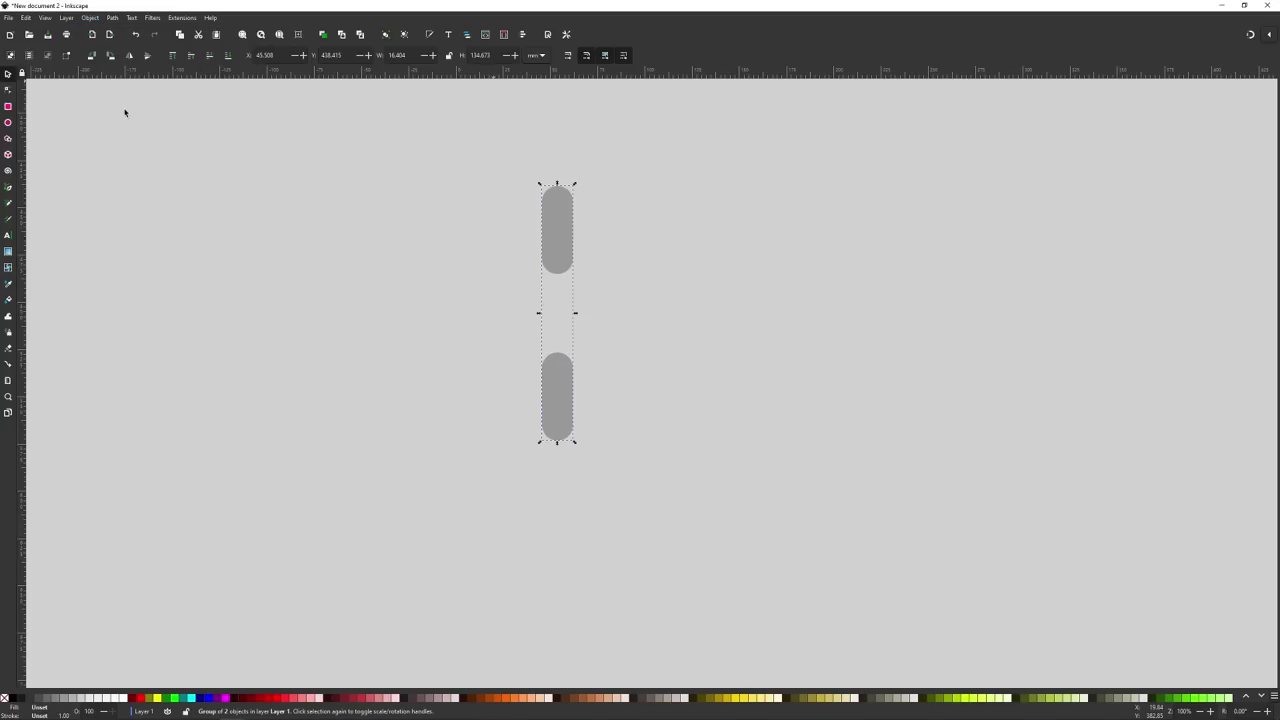
# - Rotate the grouped pair about its center, stamping copies at 45-degree intervals to form an eight-spoke radial pattern
pyautogui.click(560, 208)
pyautogui.moveTo(576, 186); pyautogui.dragTo(633, 405)
pyautogui.press('space')
pyautogui.press('space')
pyautogui.press('space')
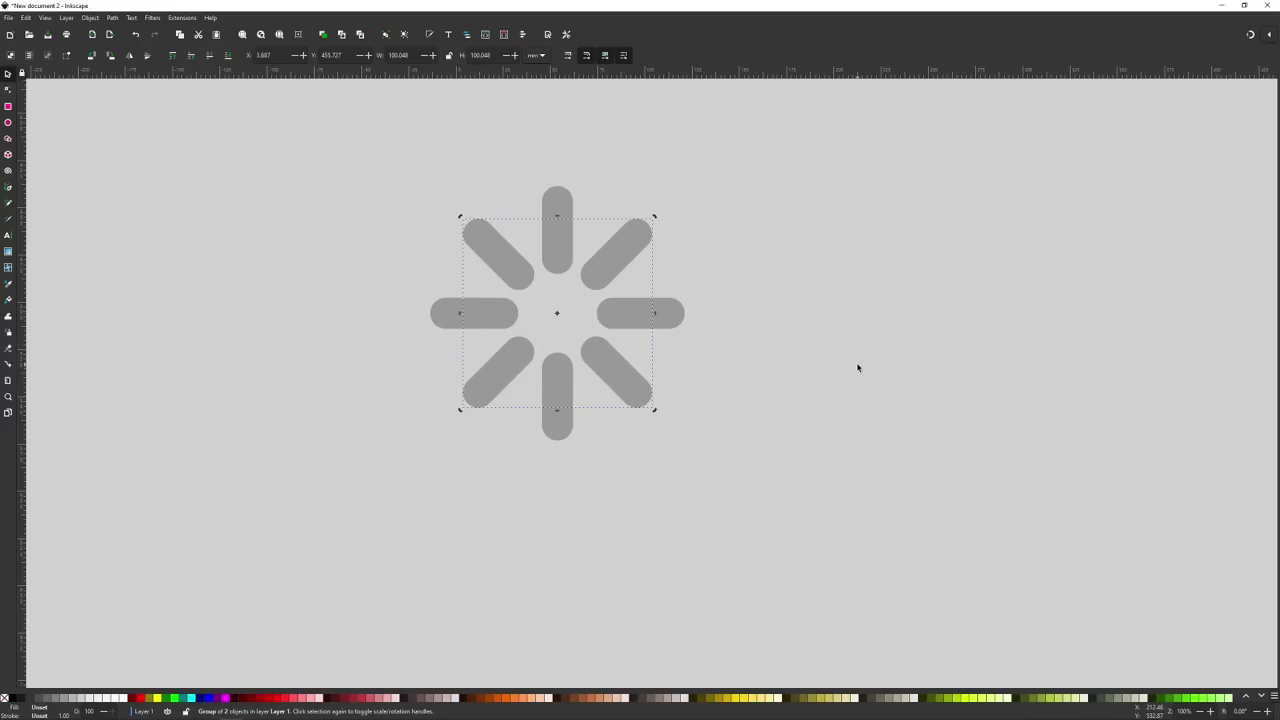
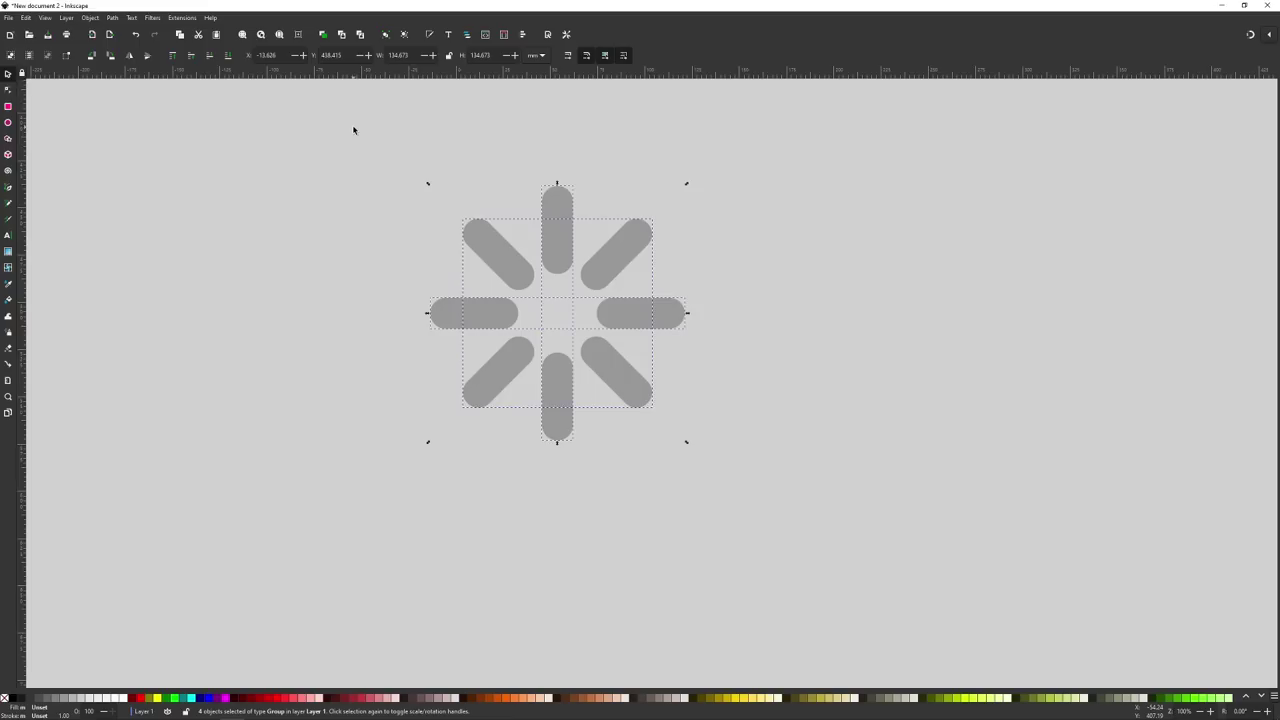
# - Ungroup the four pairs into eight separate spokes and deselect them
pyautogui.click(92, 18)
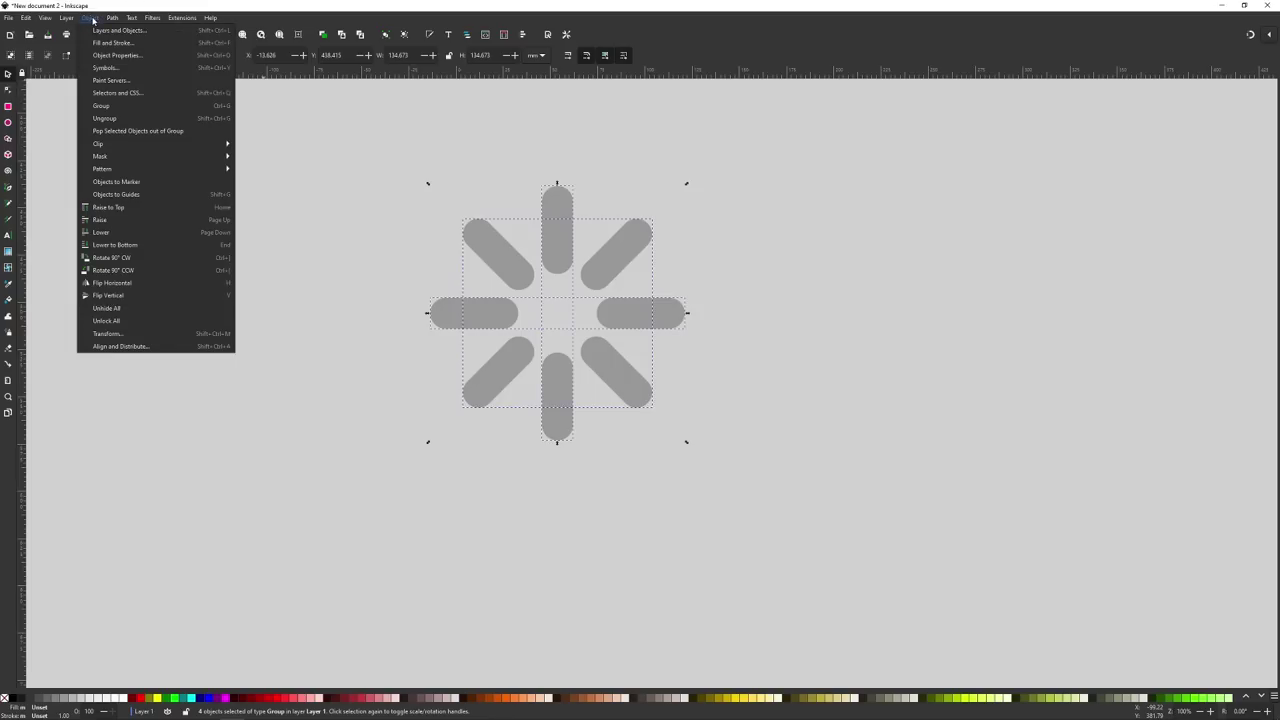
pyautogui.click(118, 119)
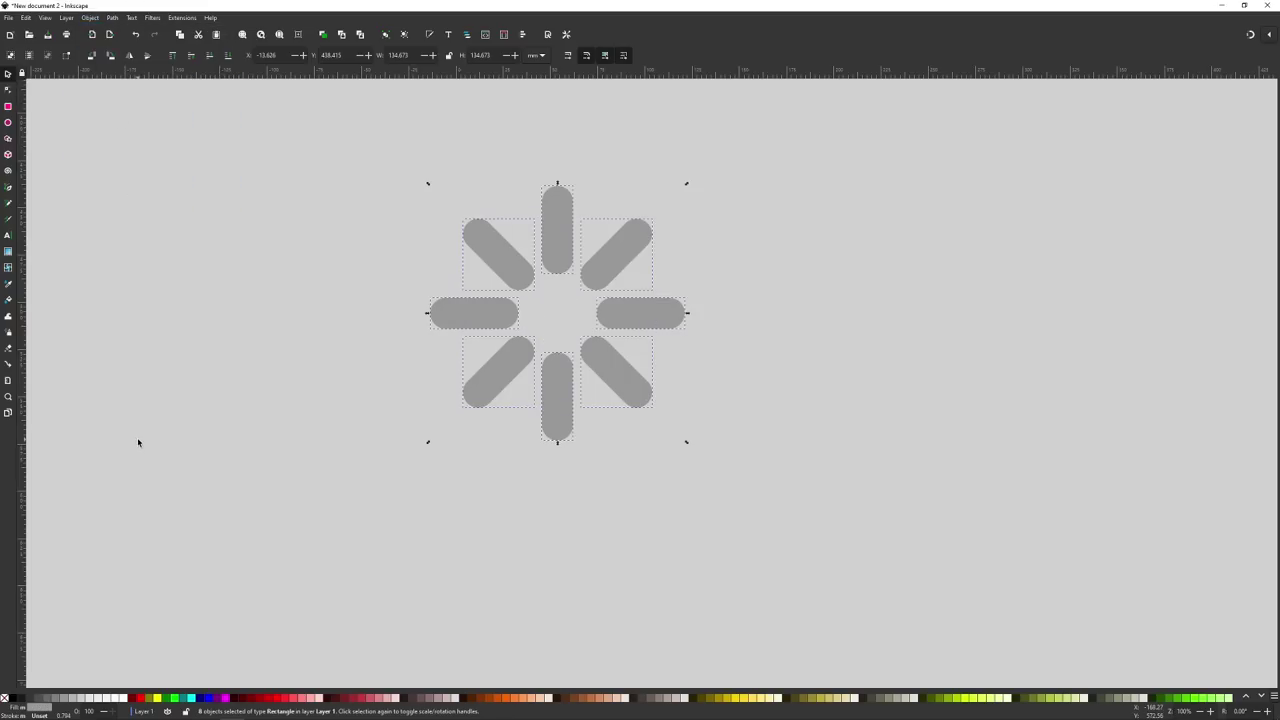
pyautogui.click(424, 431)
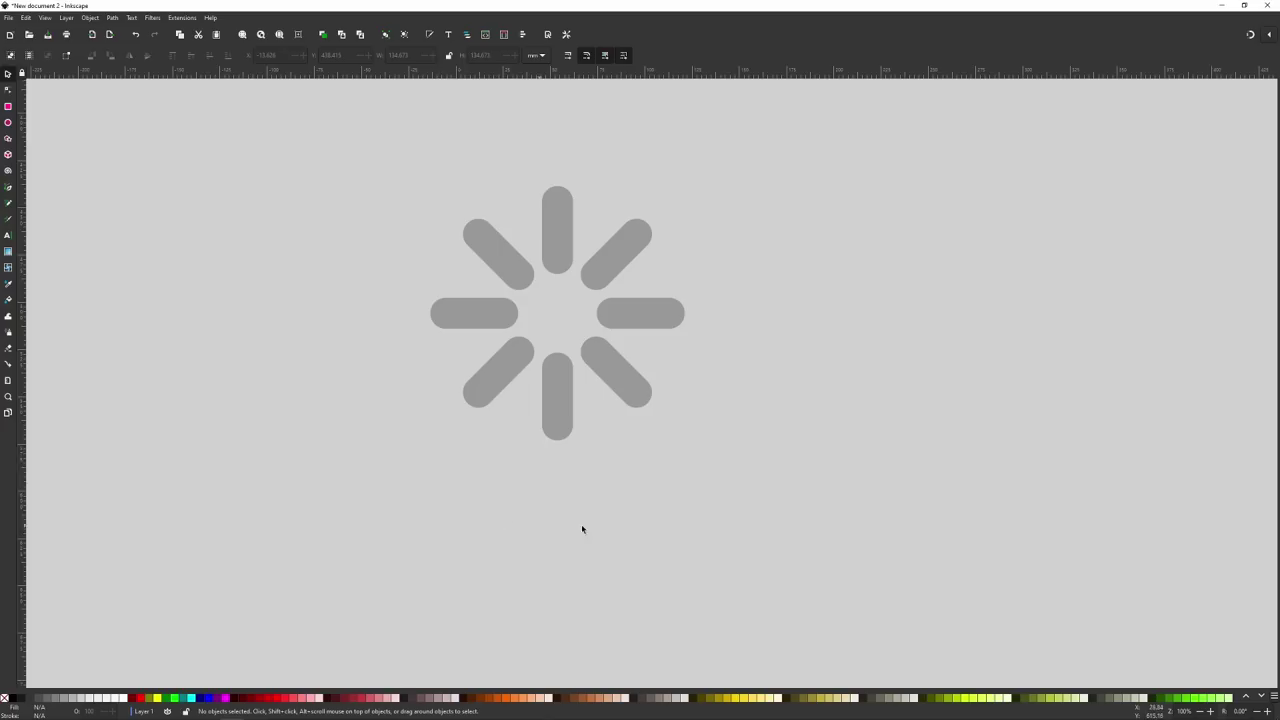
# - Fill only the topmost spoke with a darker gray than the other seven
pyautogui.moveTo(697, 330); pyautogui.dragTo(749, 467)
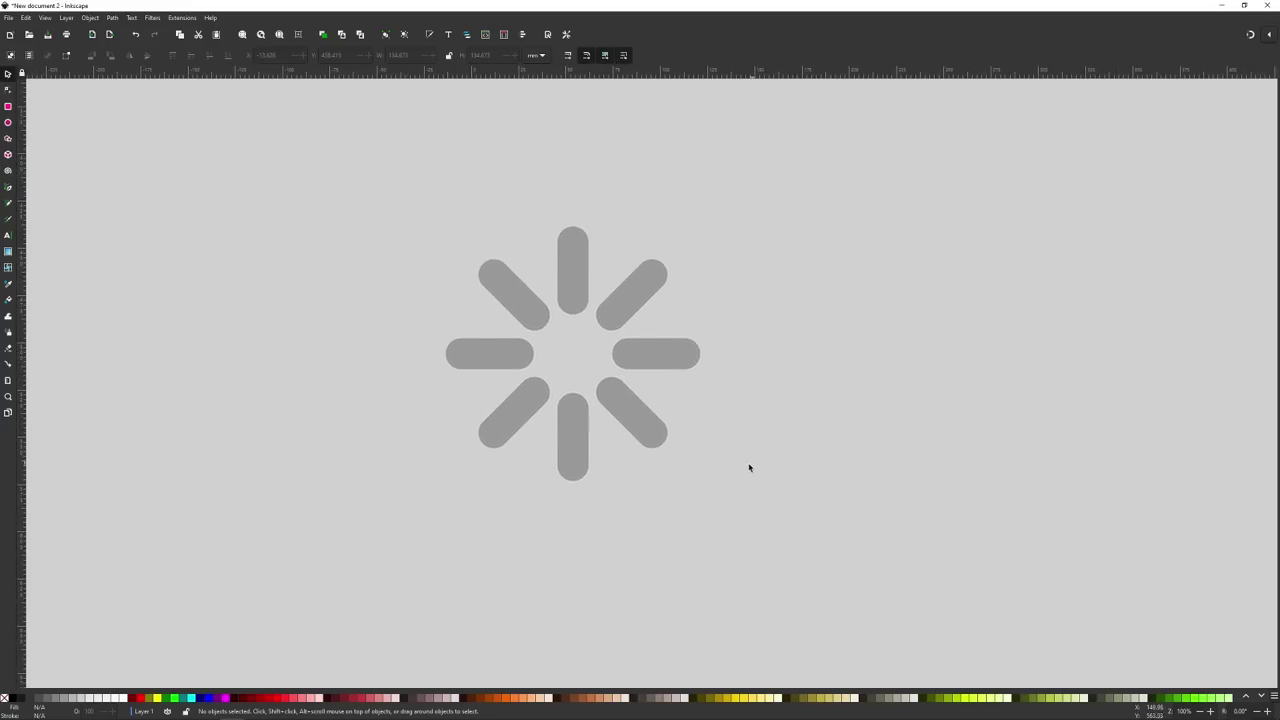
pyautogui.click(581, 256)
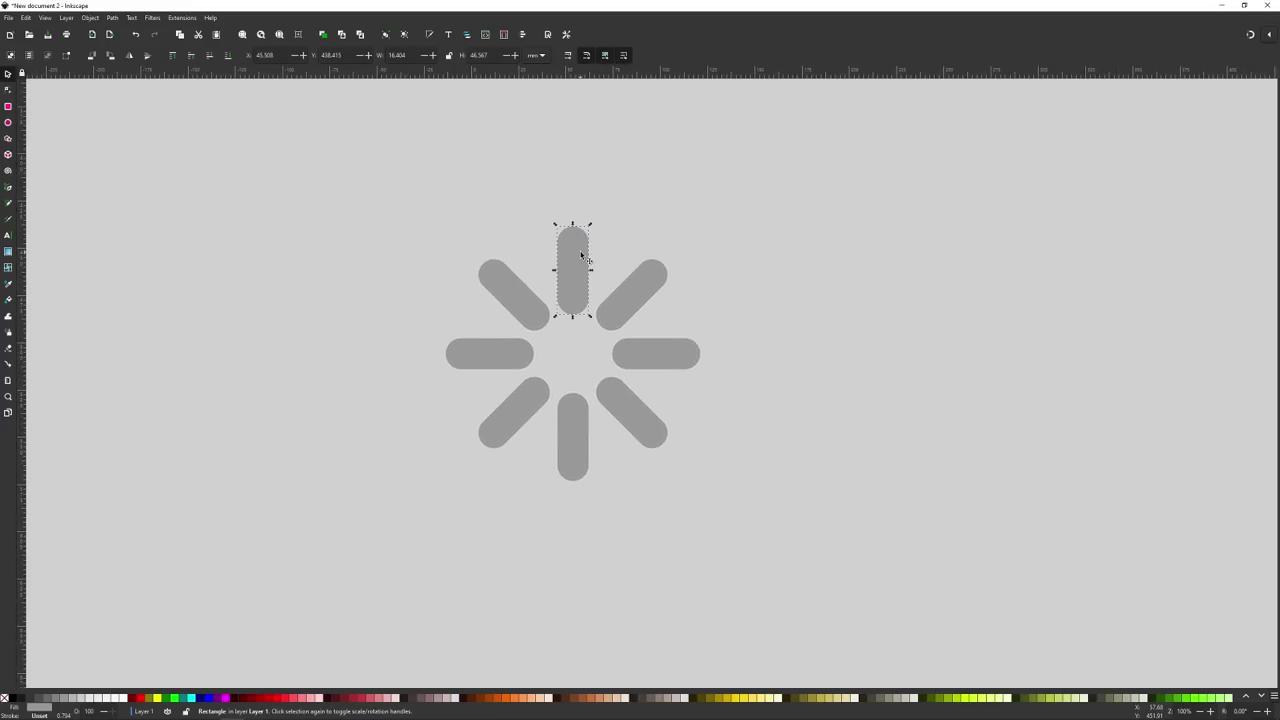
pyautogui.click(54, 697)
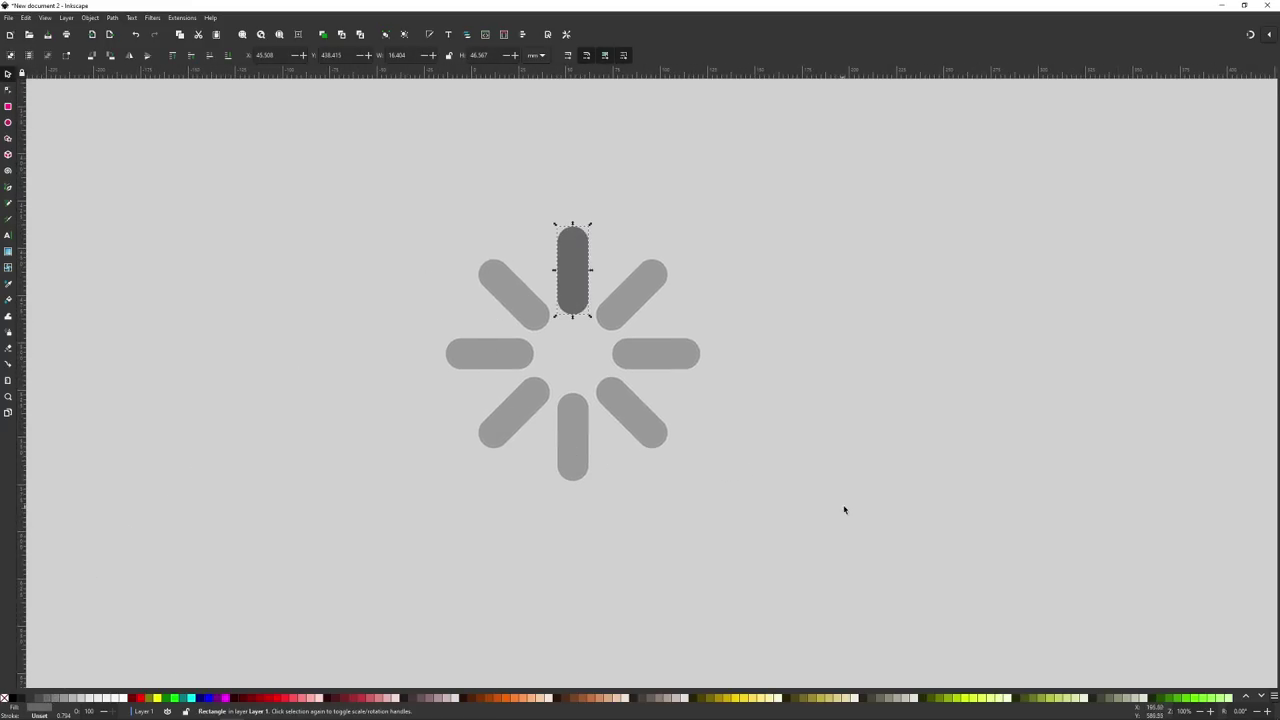
# - Group all eight spokes and scale the group down proportionally about its center to about 54 mm wide
pyautogui.moveTo(818, 568); pyautogui.dragTo(353, 168)
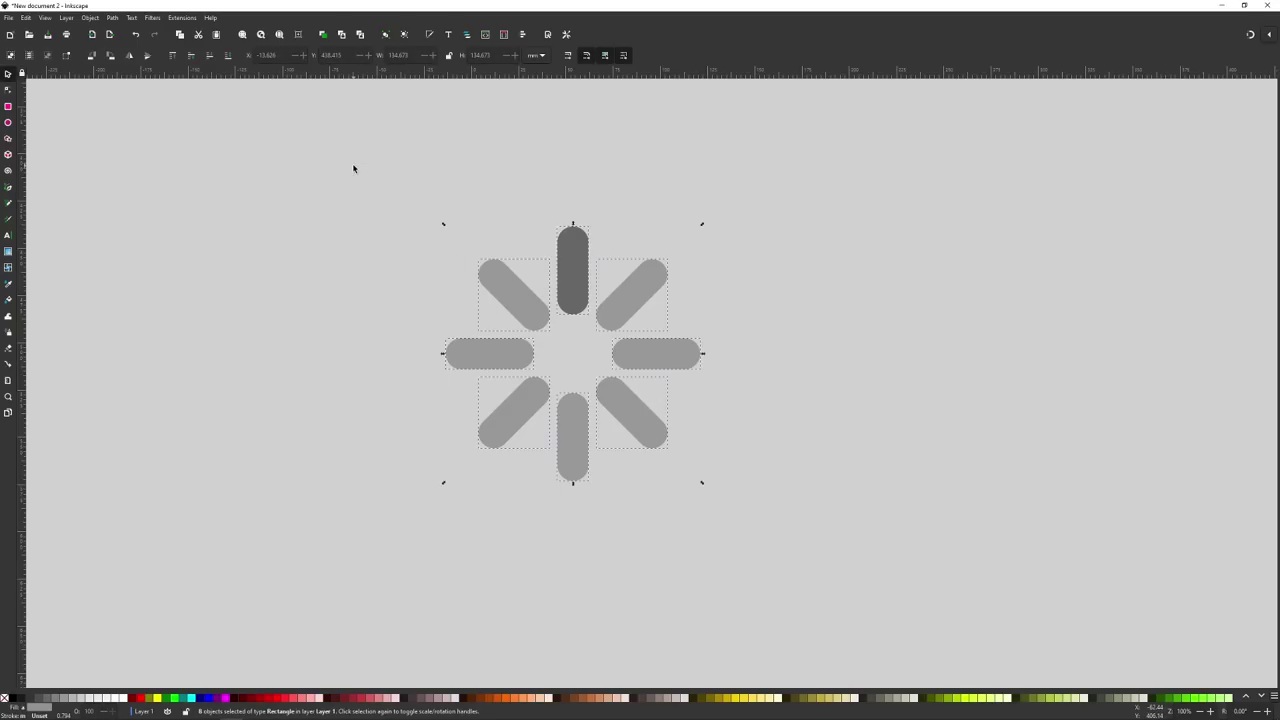
pyautogui.click(100, 18)
pyautogui.click(108, 111)
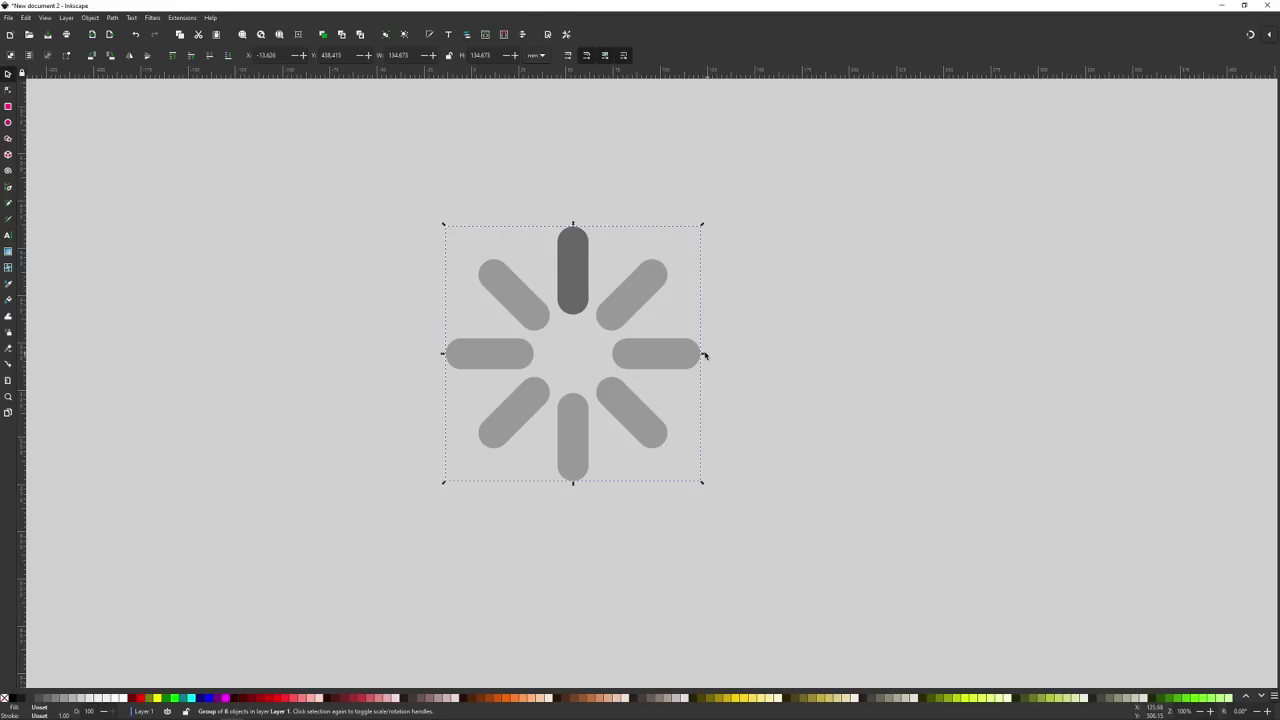
pyautogui.moveTo(700, 354); pyautogui.dragTo(627, 357)
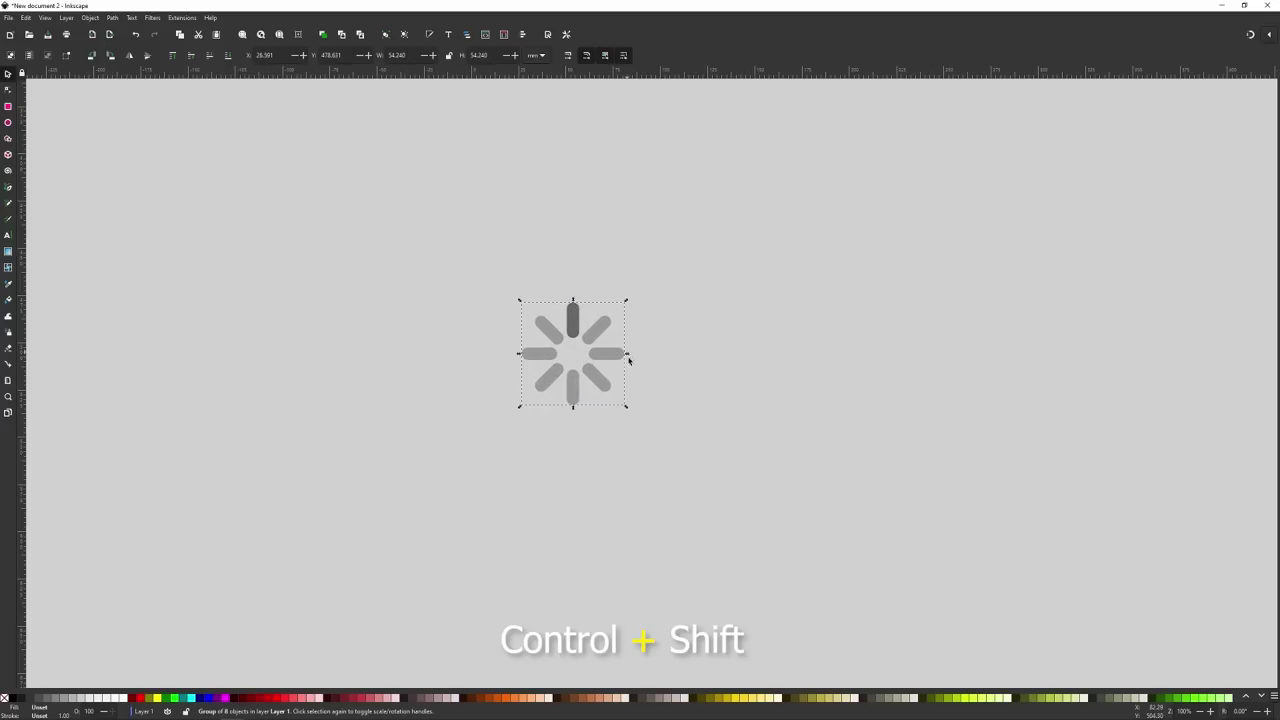
# - Draw a white square about 121 mm wide with sharp corners around the spinner and lower it behind the spokes
pyautogui.click(8, 106)
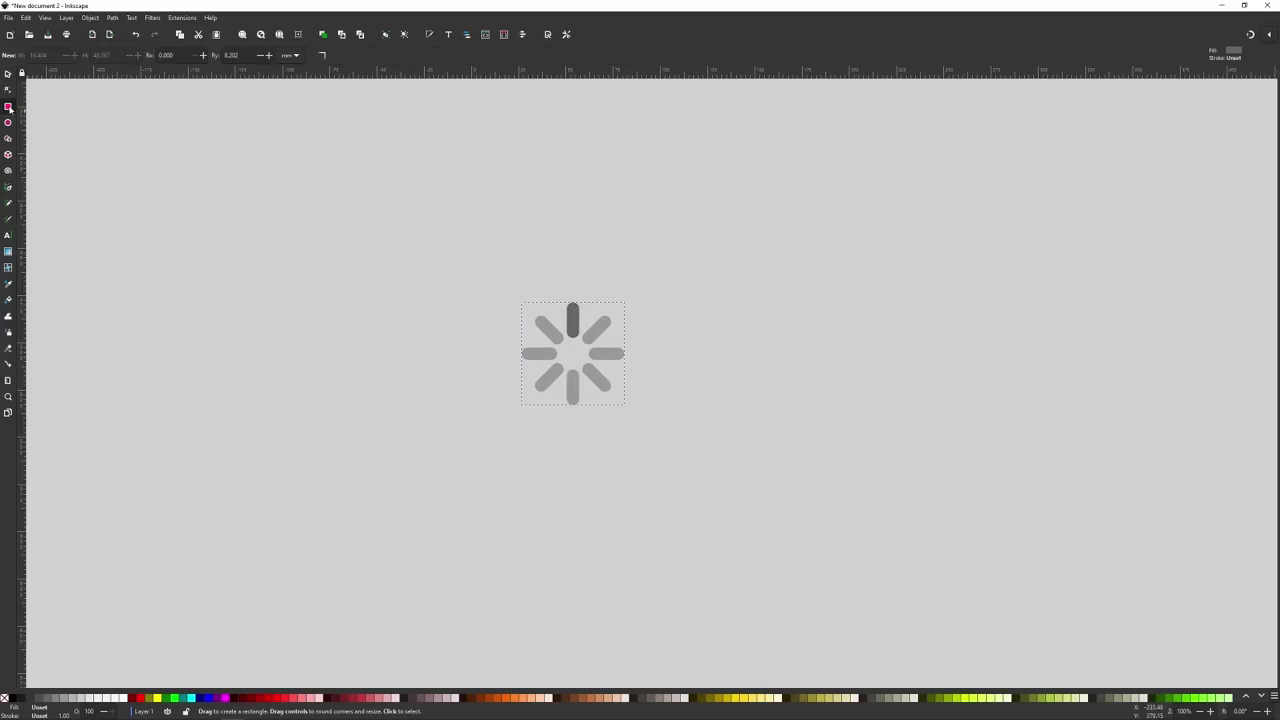
pyautogui.moveTo(458, 230); pyautogui.dragTo(693, 465)
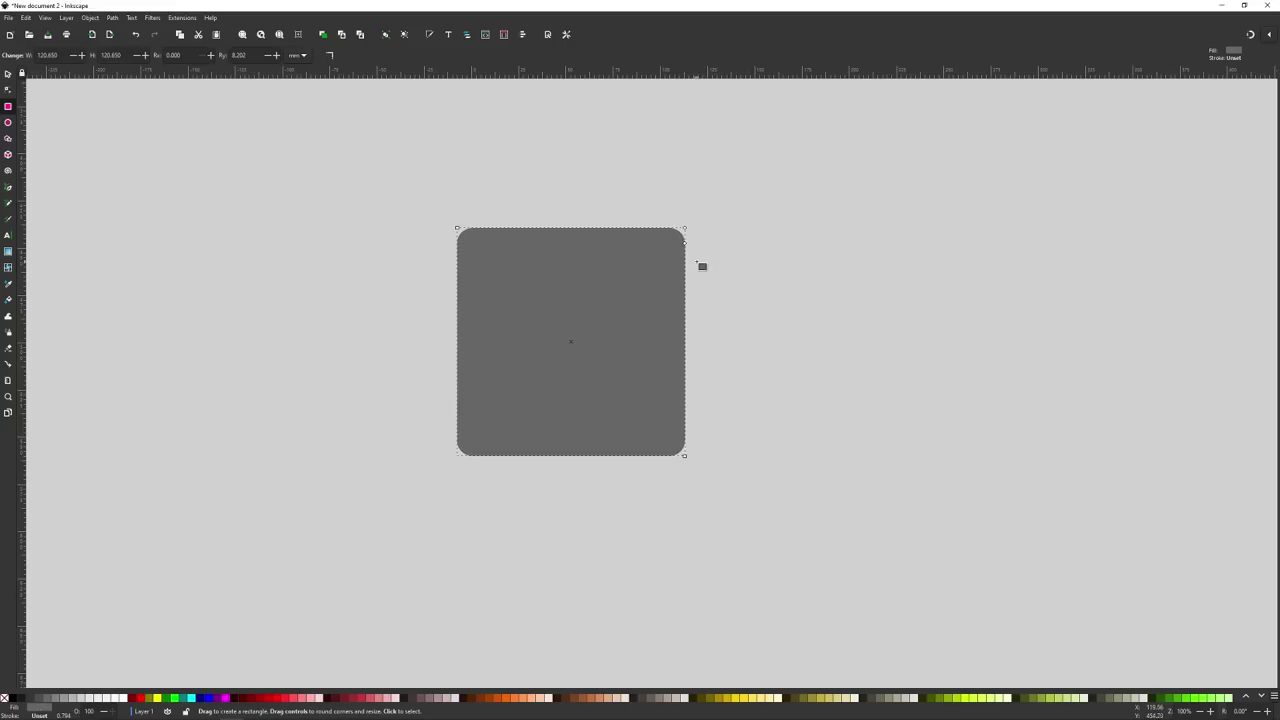
pyautogui.click(332, 55)
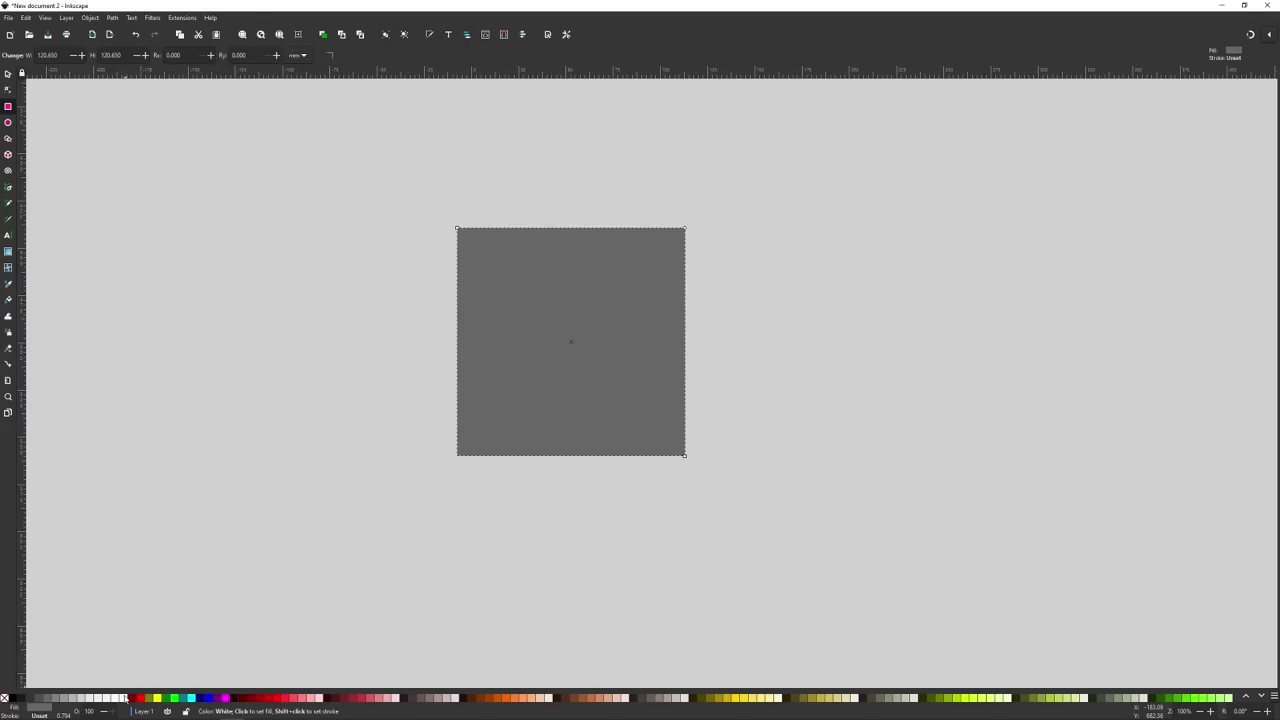
pyautogui.click(124, 698)
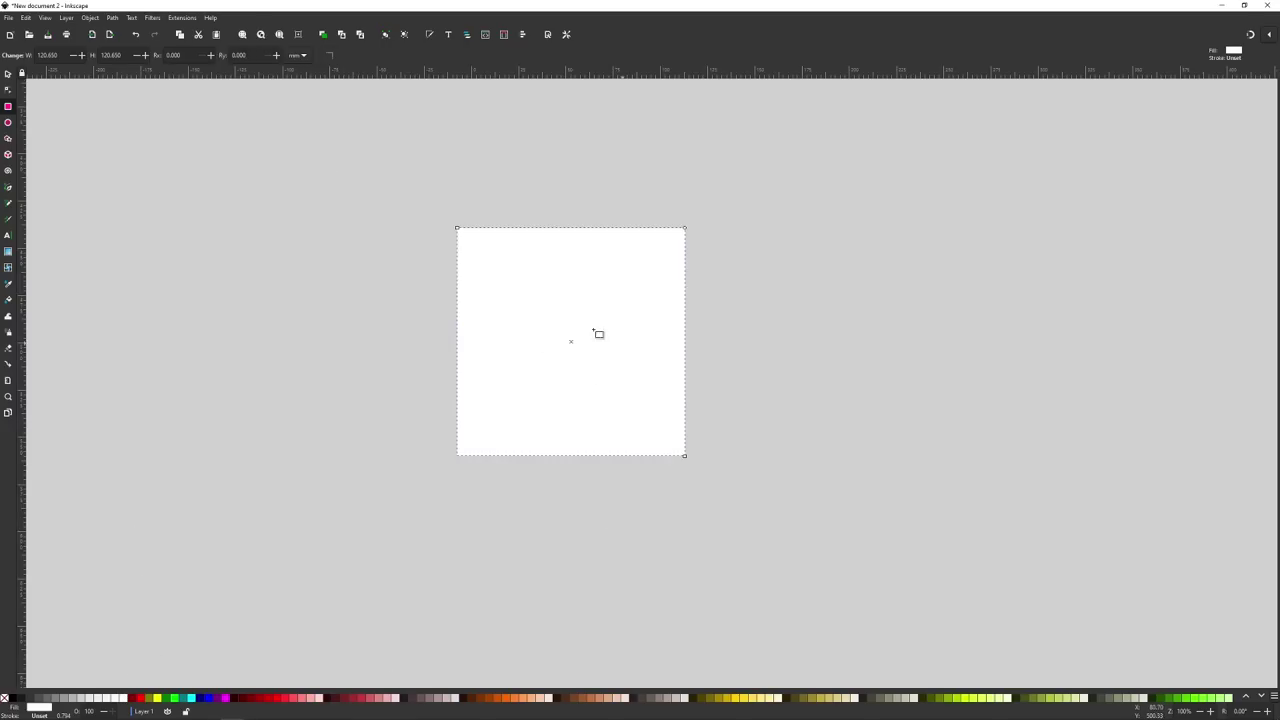
pyautogui.click(8, 75)
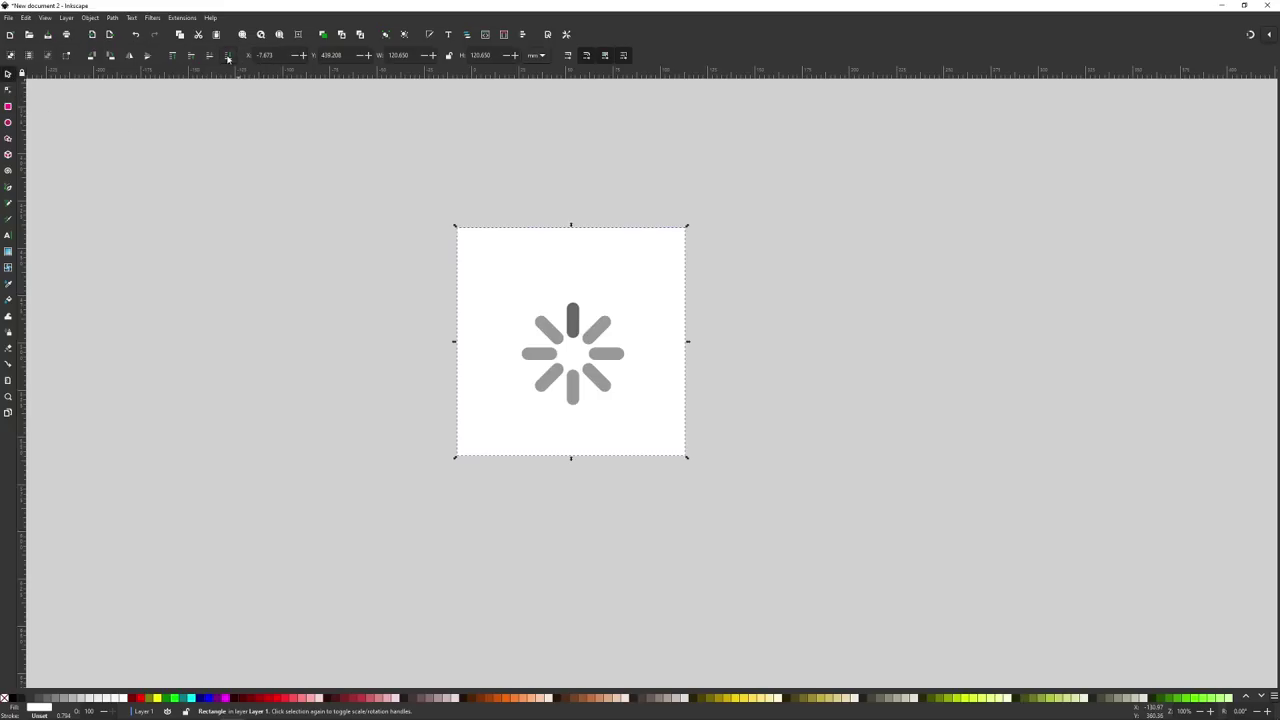
# - Center the white square and the spinner group on each other along both axes, relative to the last selected object
pyautogui.moveTo(823, 535); pyautogui.dragTo(377, 156)
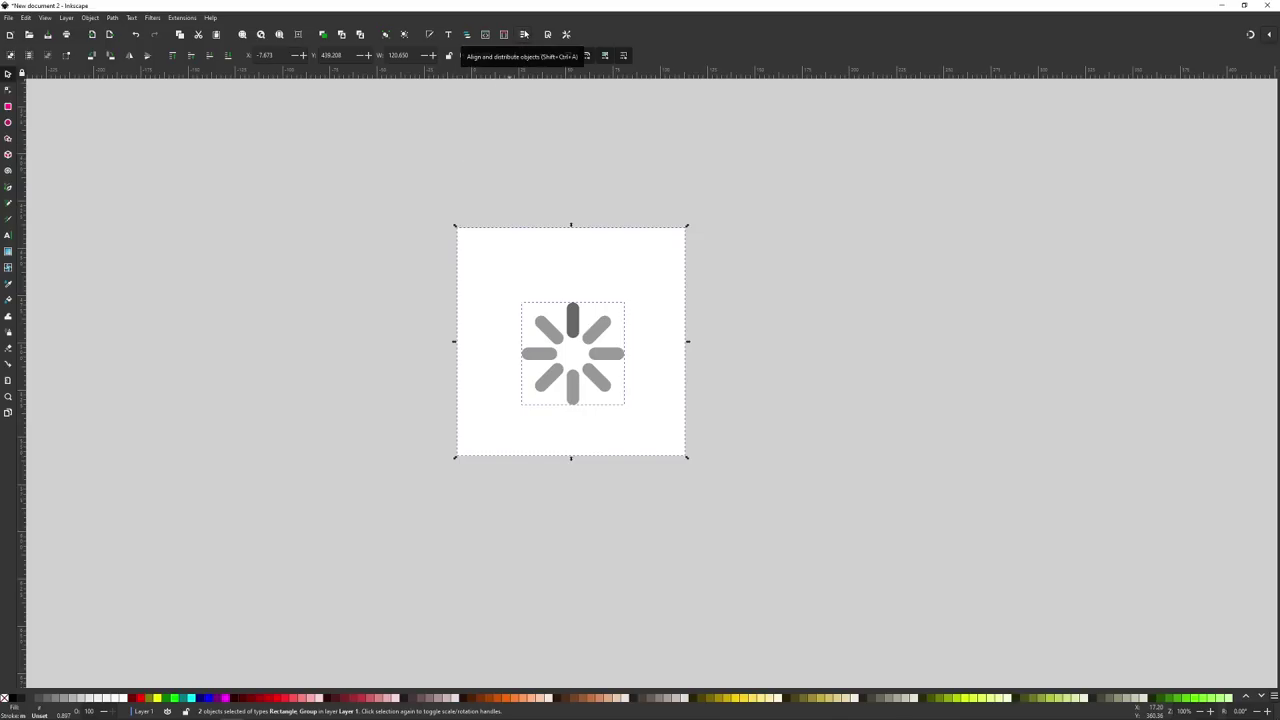
pyautogui.hotkey('ctrl', 'shift', 'a')
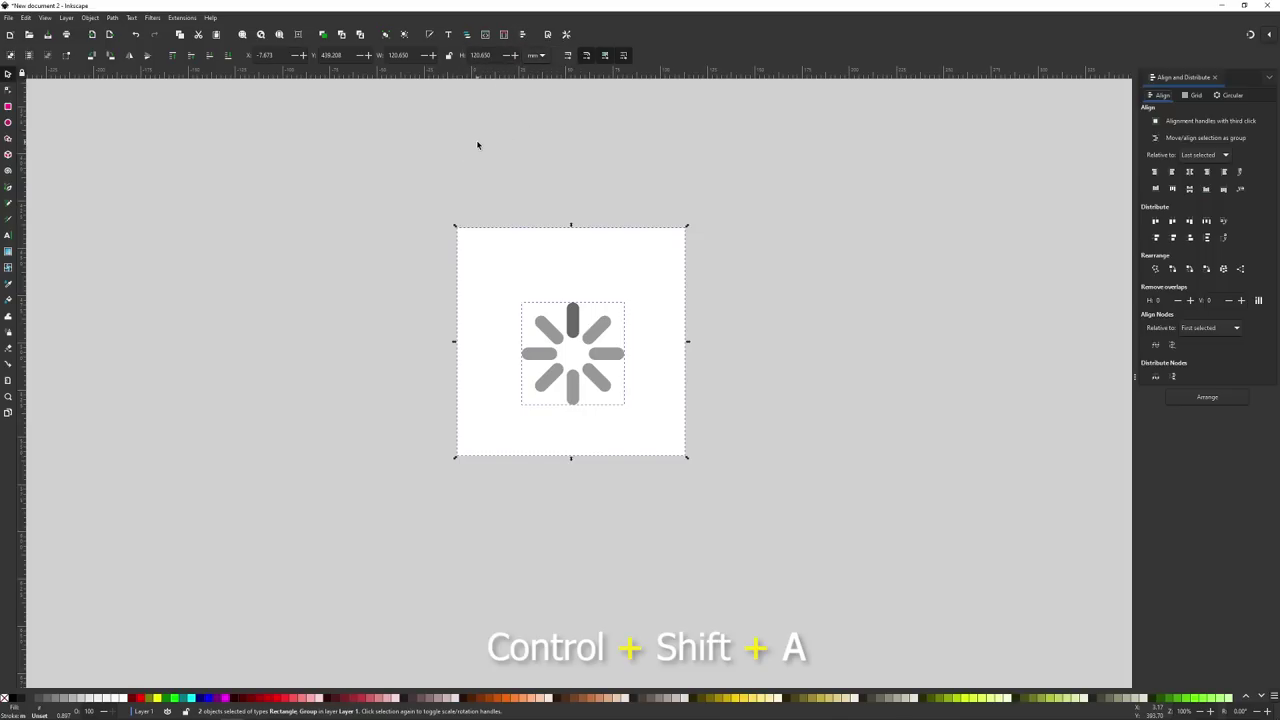
pyautogui.click(1206, 157)
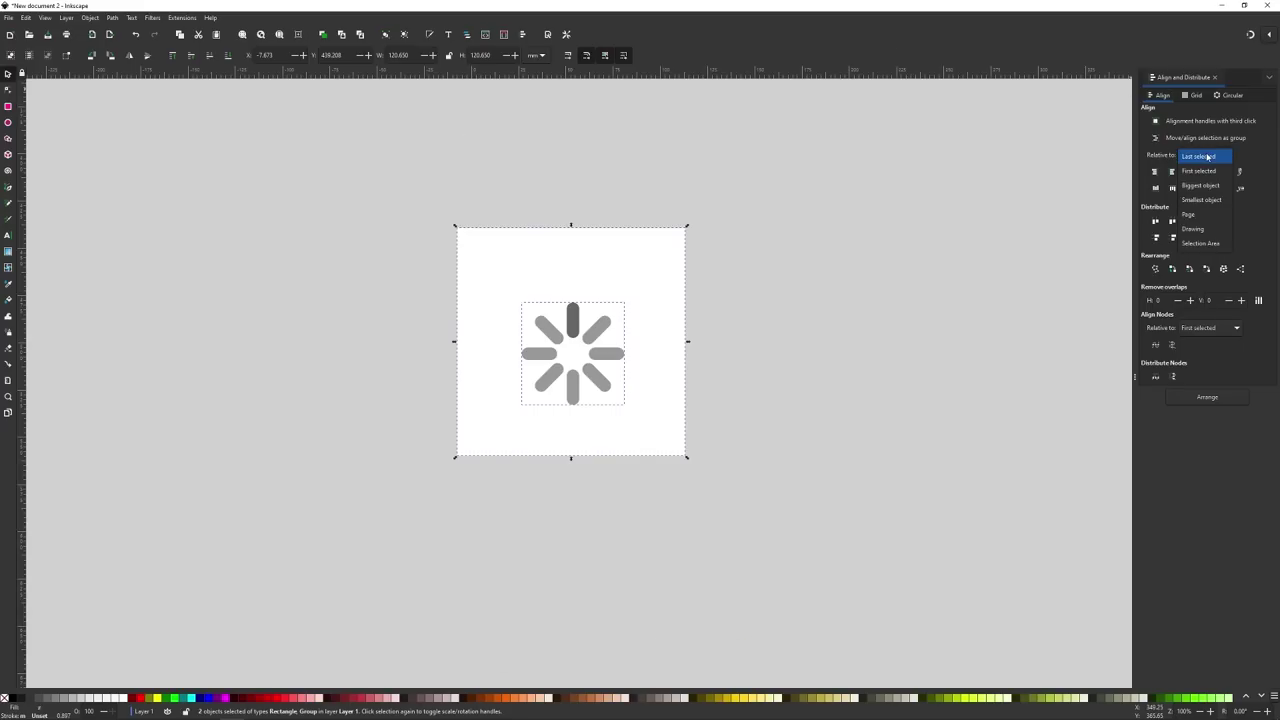
pyautogui.click(1198, 157)
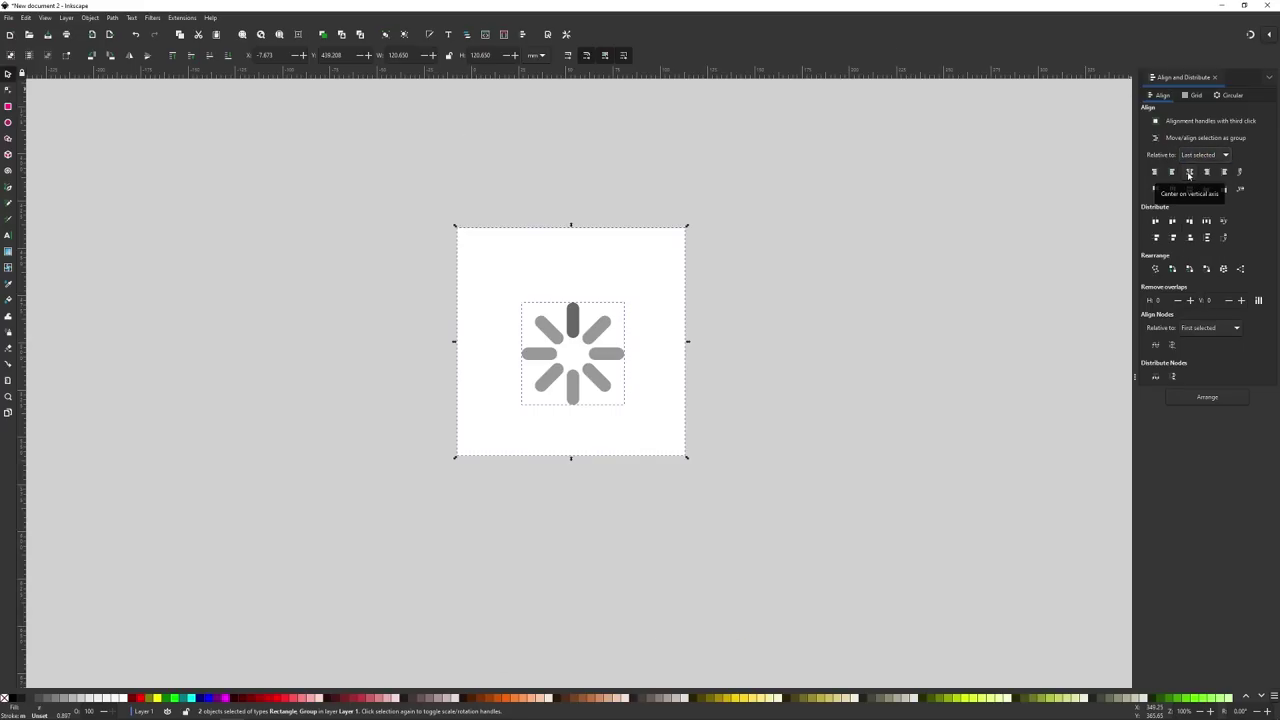
pyautogui.click(1189, 172)
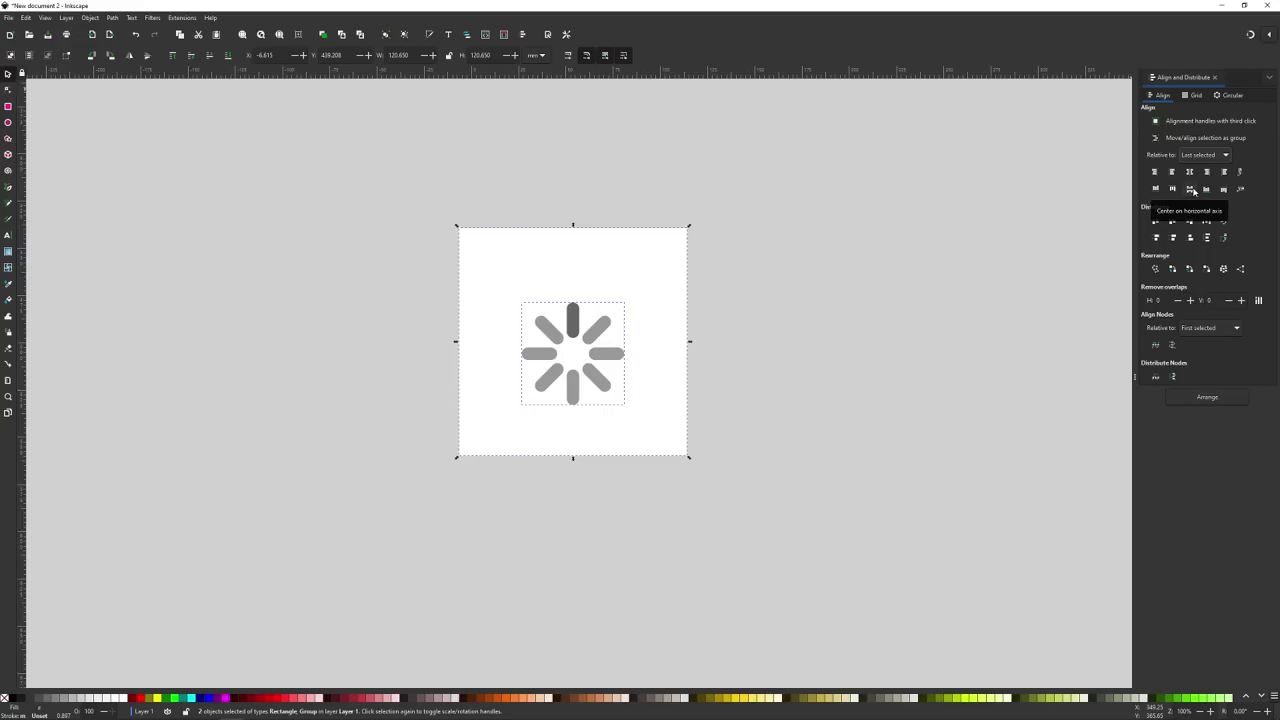
pyautogui.click(1190, 189)
pyautogui.click(706, 494)
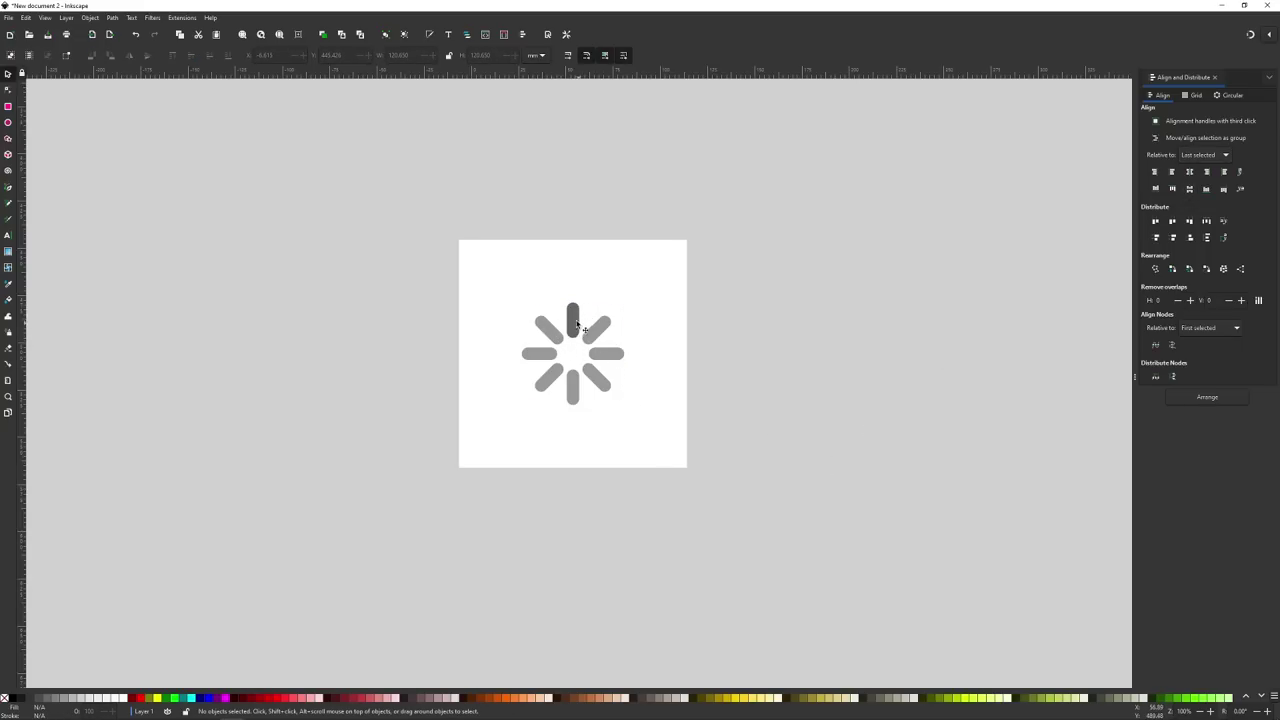
# - Fill the topmost spoke inside the spinner group with 80% Gray and deselect it
pyautogui.click(7, 93)
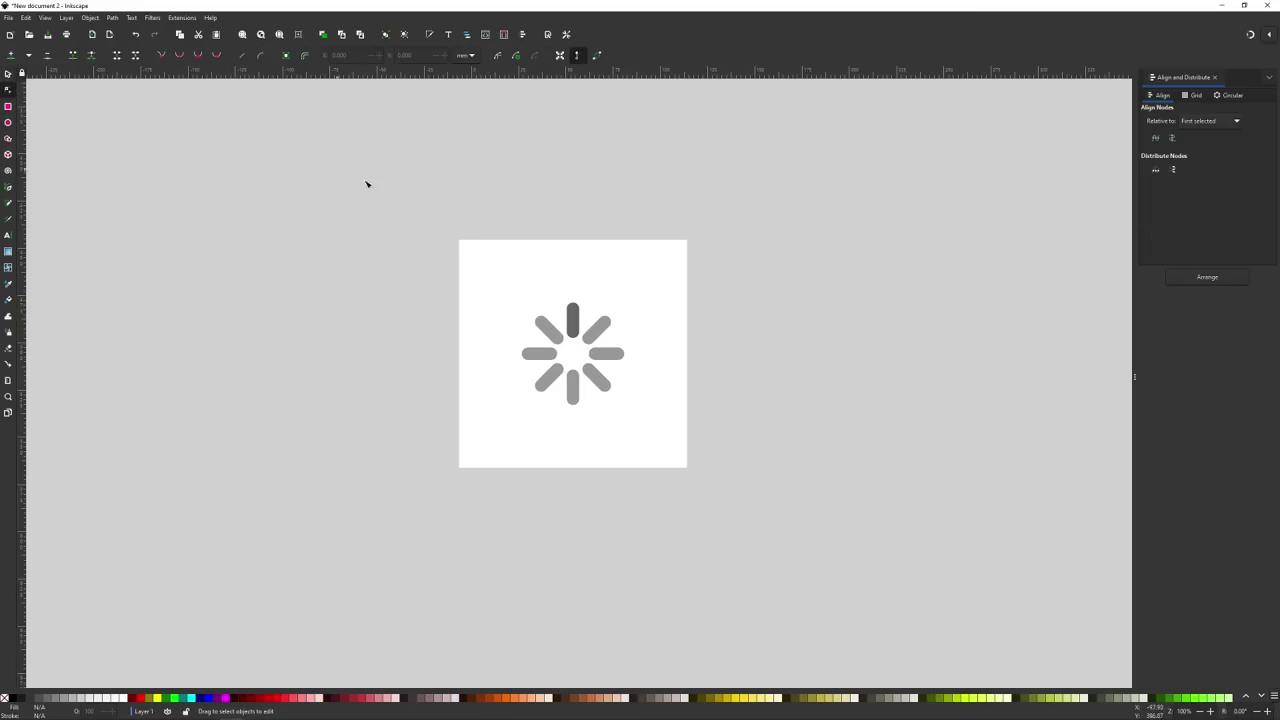
pyautogui.click(575, 318)
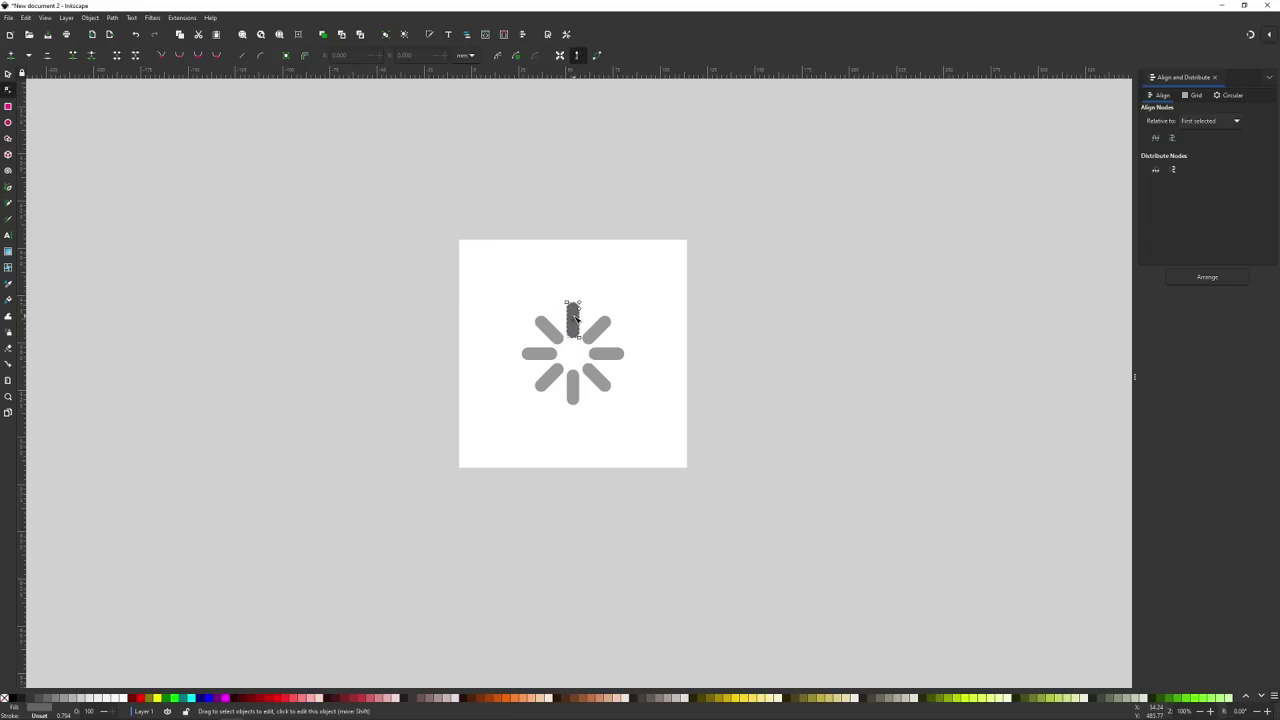
pyautogui.click(40, 699)
pyautogui.click(33, 699)
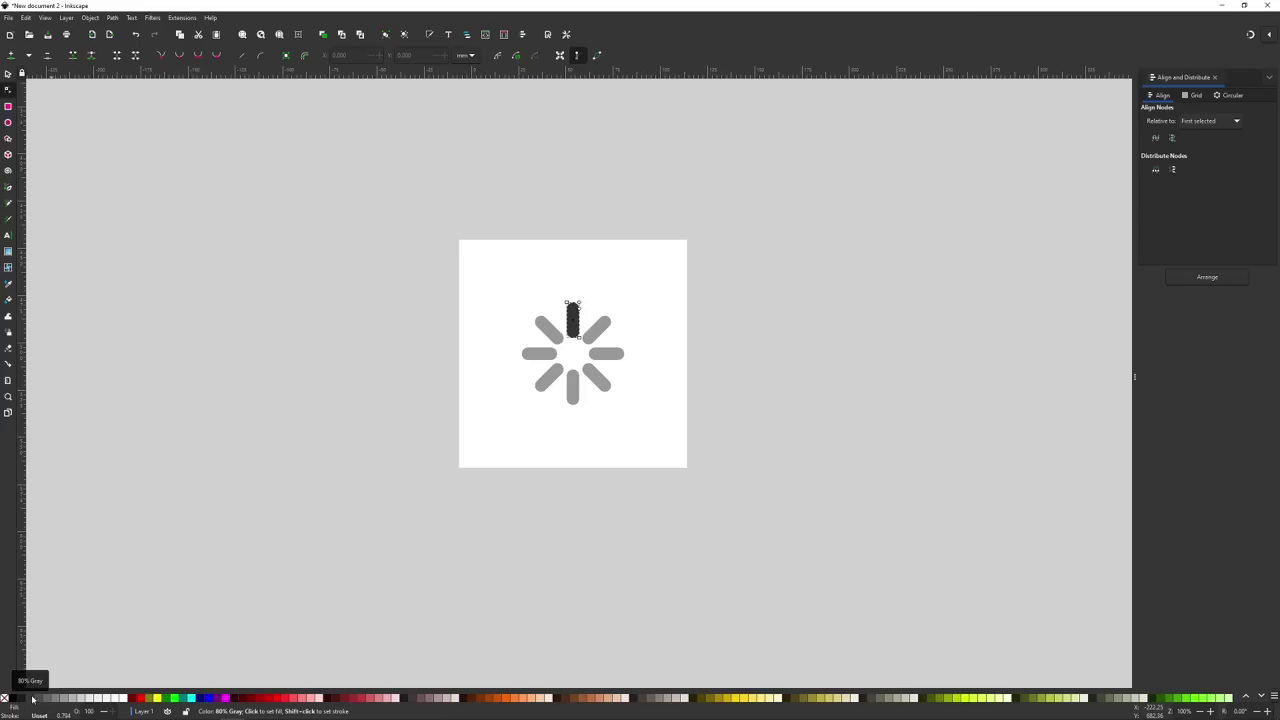
pyautogui.click(9, 76)
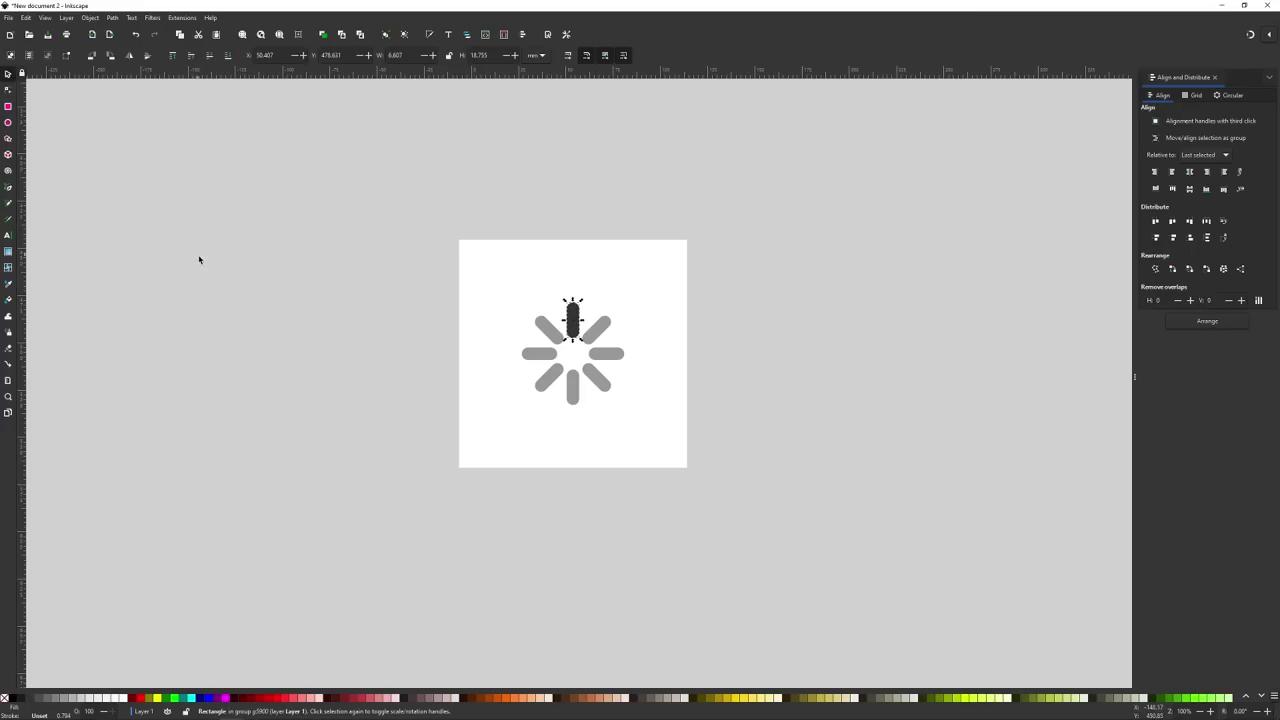
pyautogui.click(316, 319)
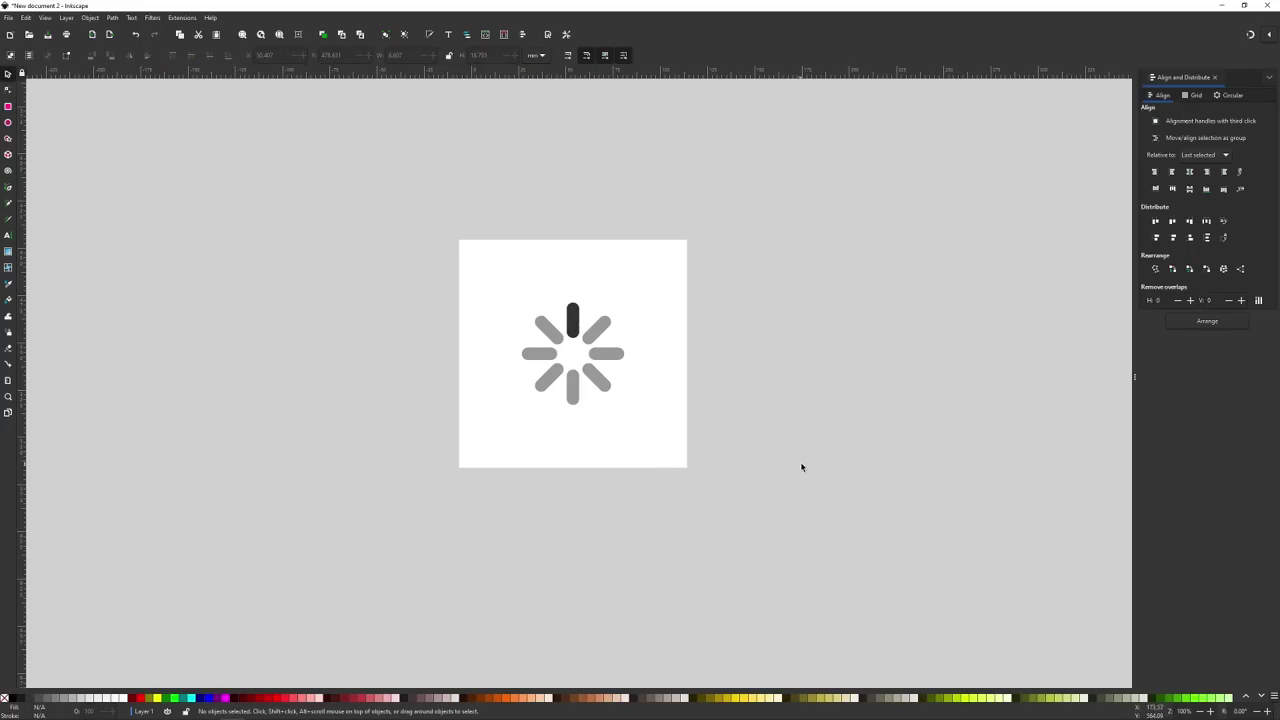
# - Duplicate the square with its spinner and move the copy straight to the right of the original as the second frame
pyautogui.moveTo(766, 426); pyautogui.dragTo(617, 378)
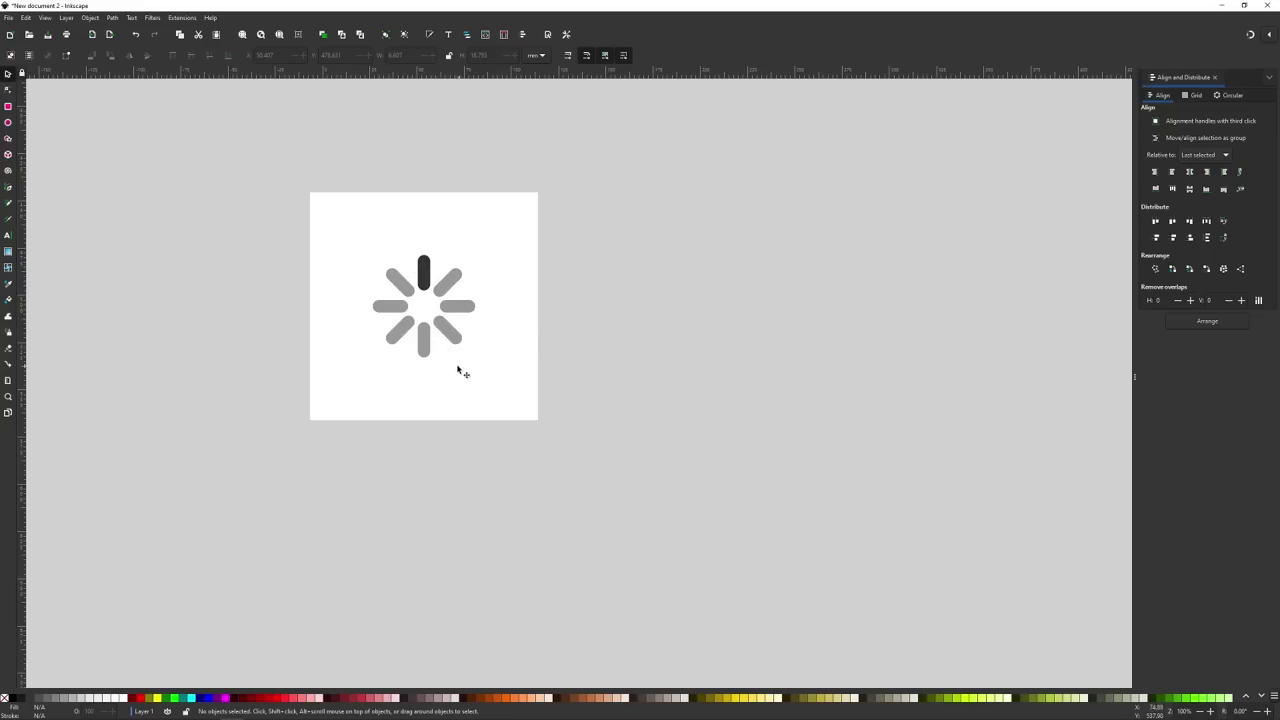
pyautogui.moveTo(645, 516); pyautogui.dragTo(259, 175)
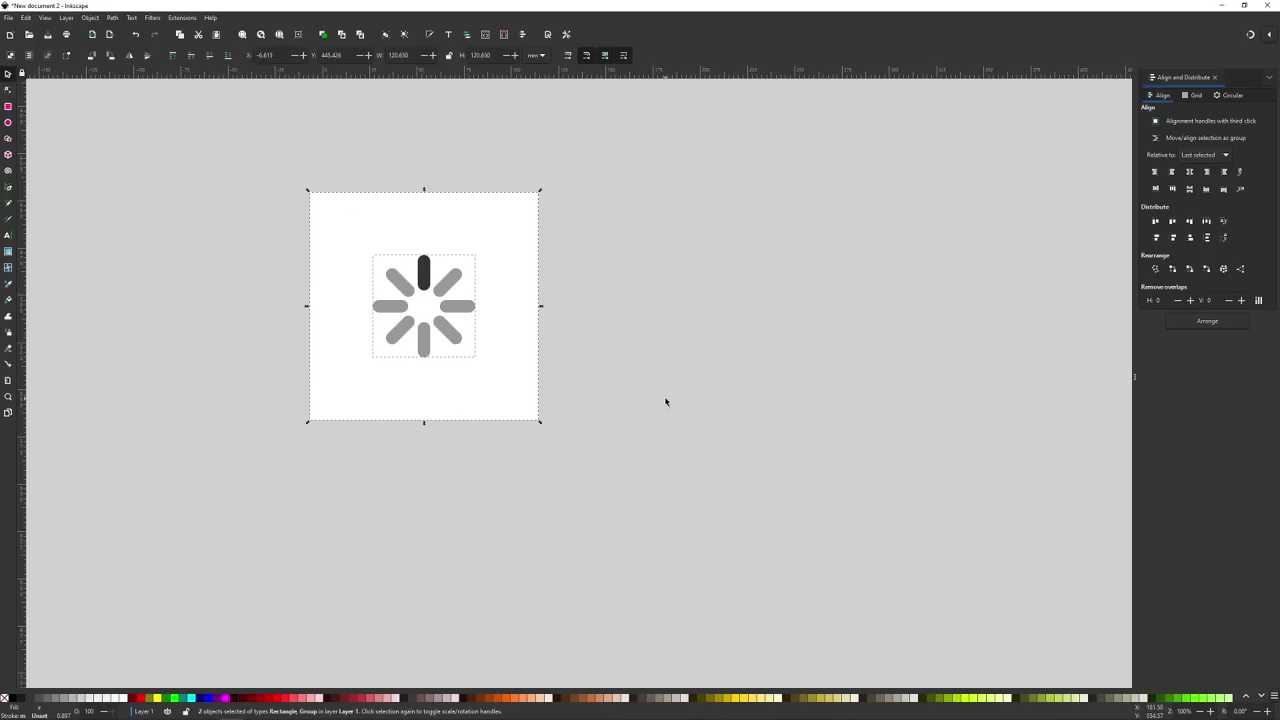
pyautogui.hotkey('ctrl', 'd')
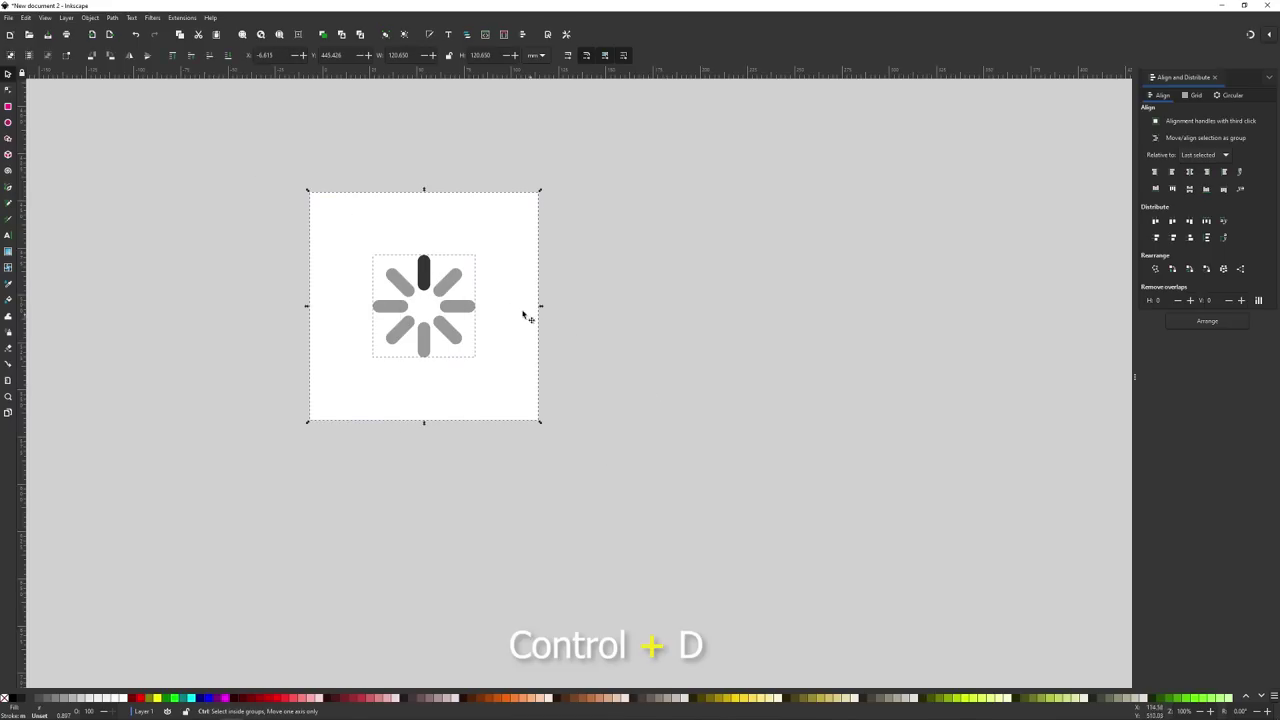
pyautogui.moveTo(413, 288); pyautogui.dragTo(680, 290)
pyautogui.click(693, 507)
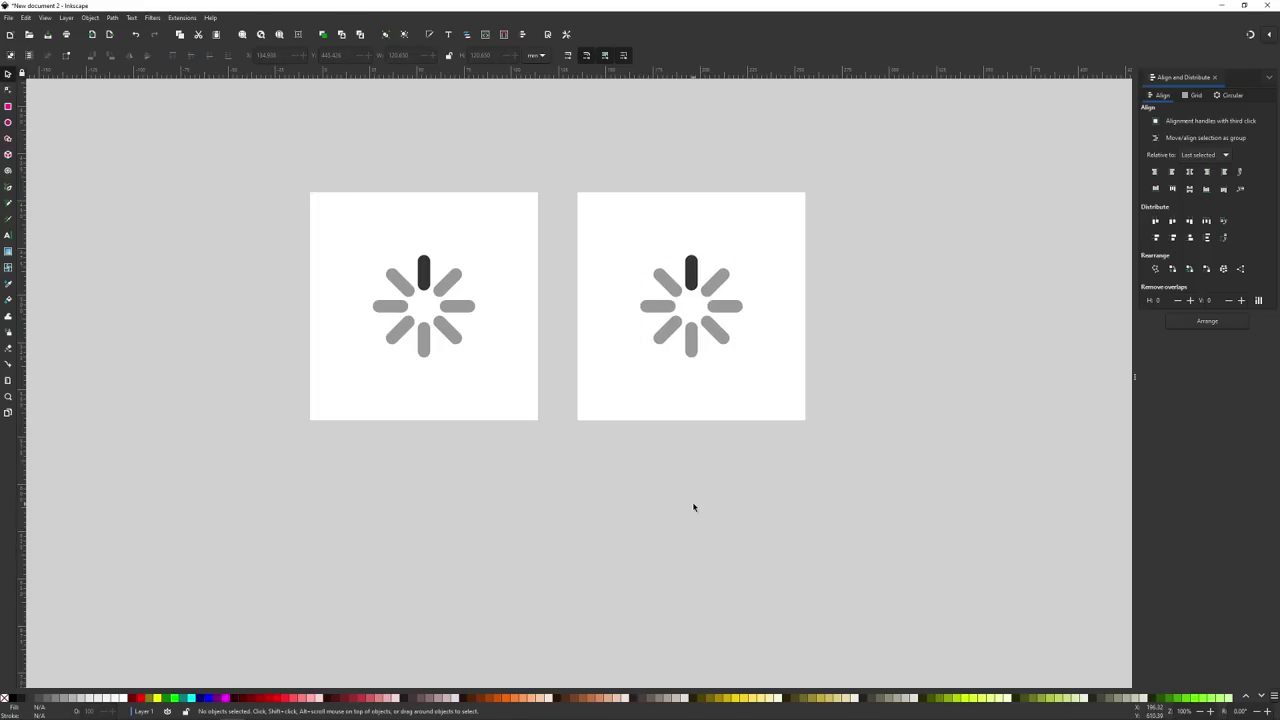
# - Rotate the second frame's spinner 45° clockwise so its dark spoke points to the upper right
pyautogui.click(733, 283)
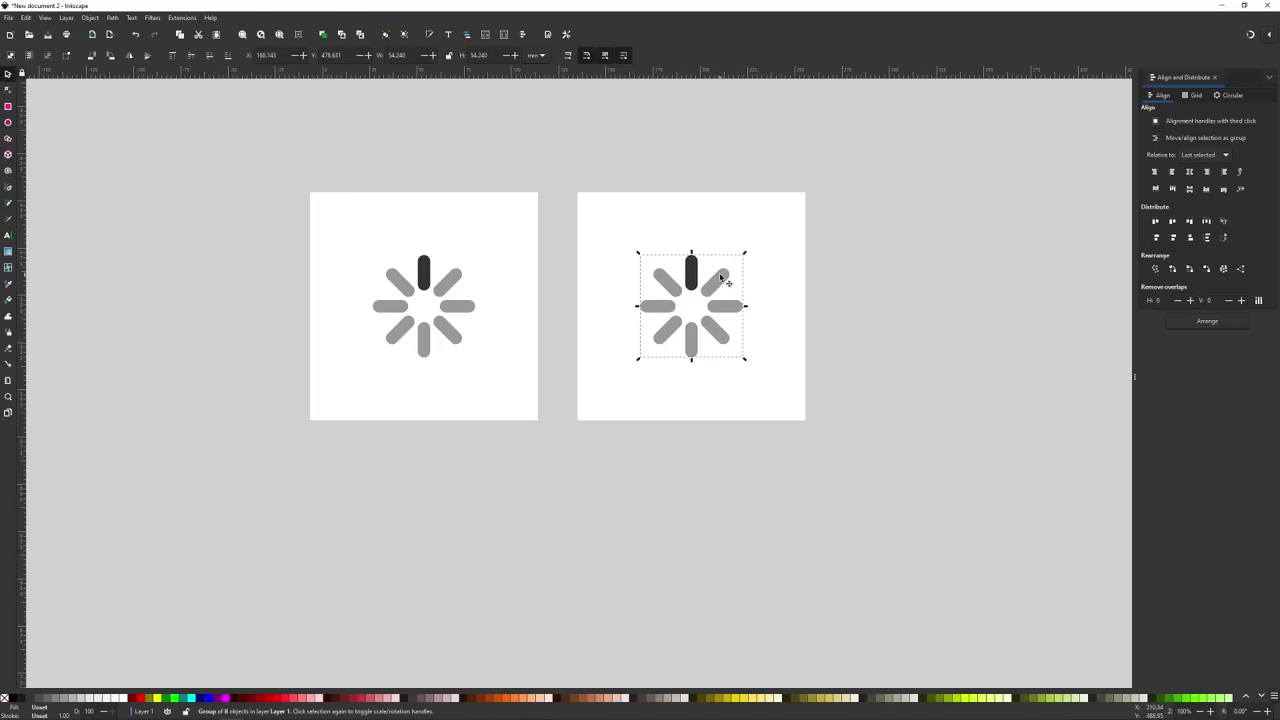
pyautogui.click(722, 279)
pyautogui.moveTo(749, 257); pyautogui.dragTo(770, 307)
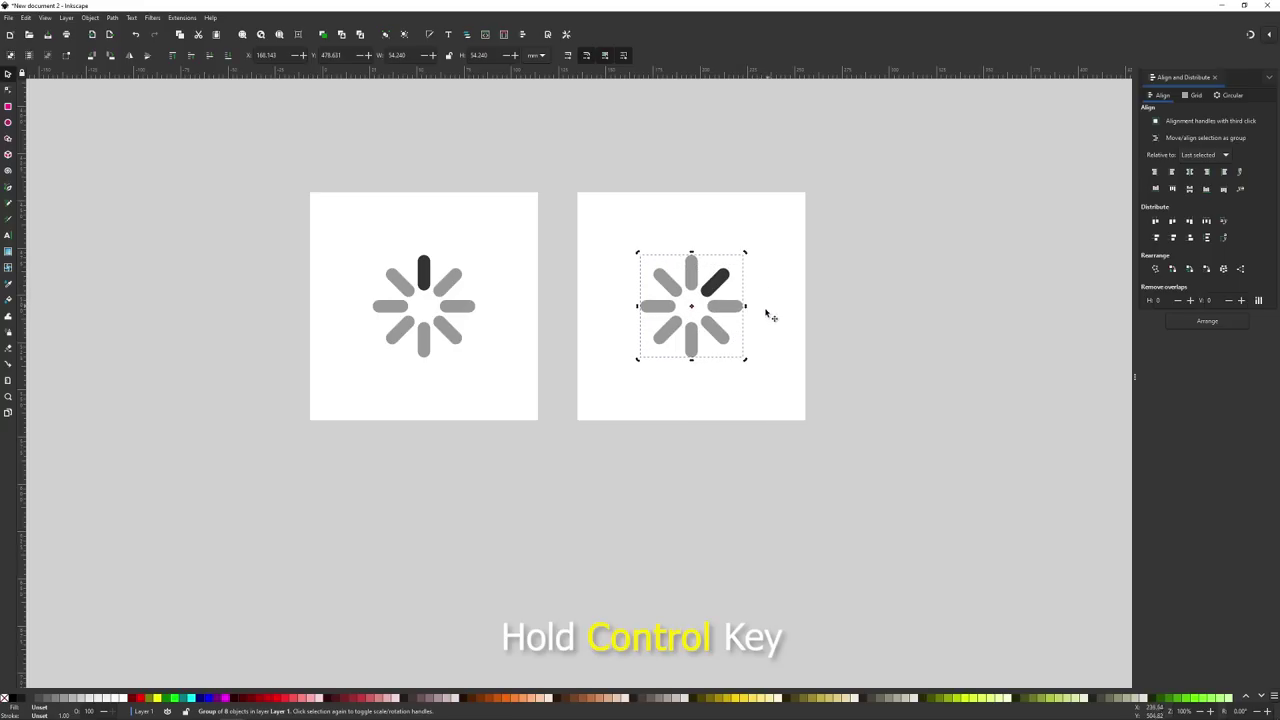
pyautogui.click(674, 420)
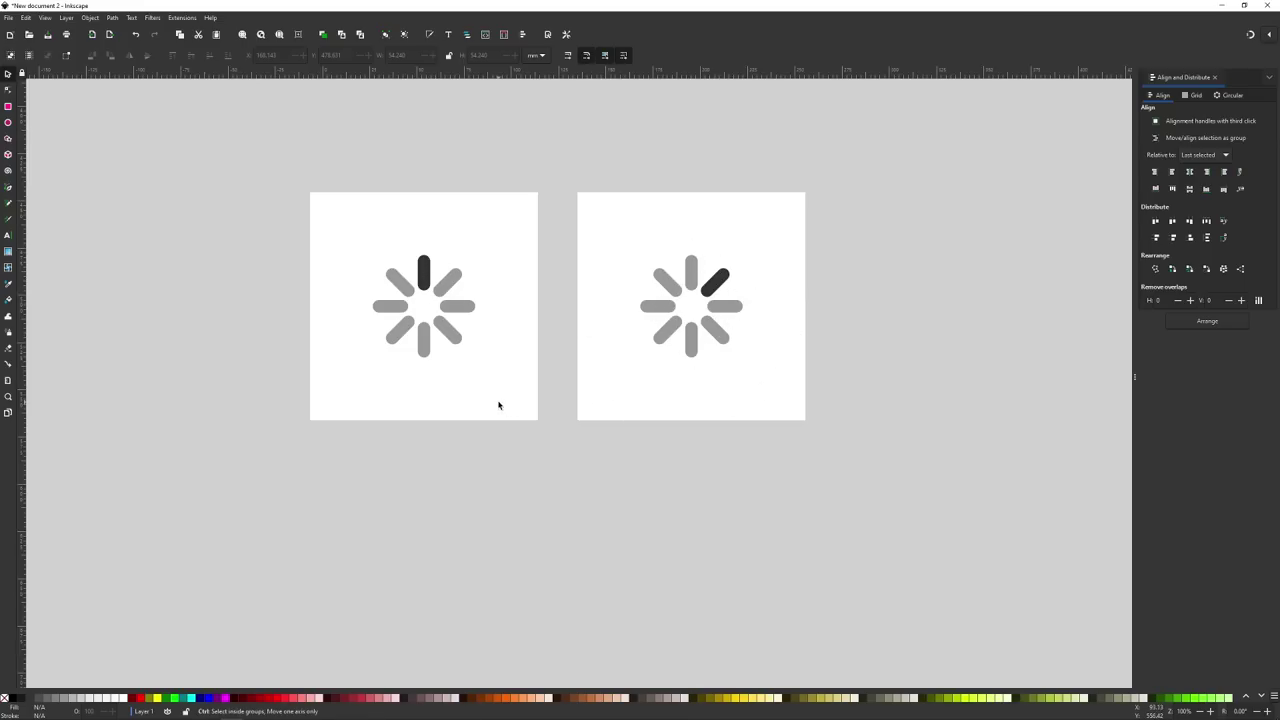
# - Duplicate the second frame's square and spinner and place the copy to its right in the same row
pyautogui.scroll(-3, 600, 410)
pyautogui.scroll(2, 510, 409)
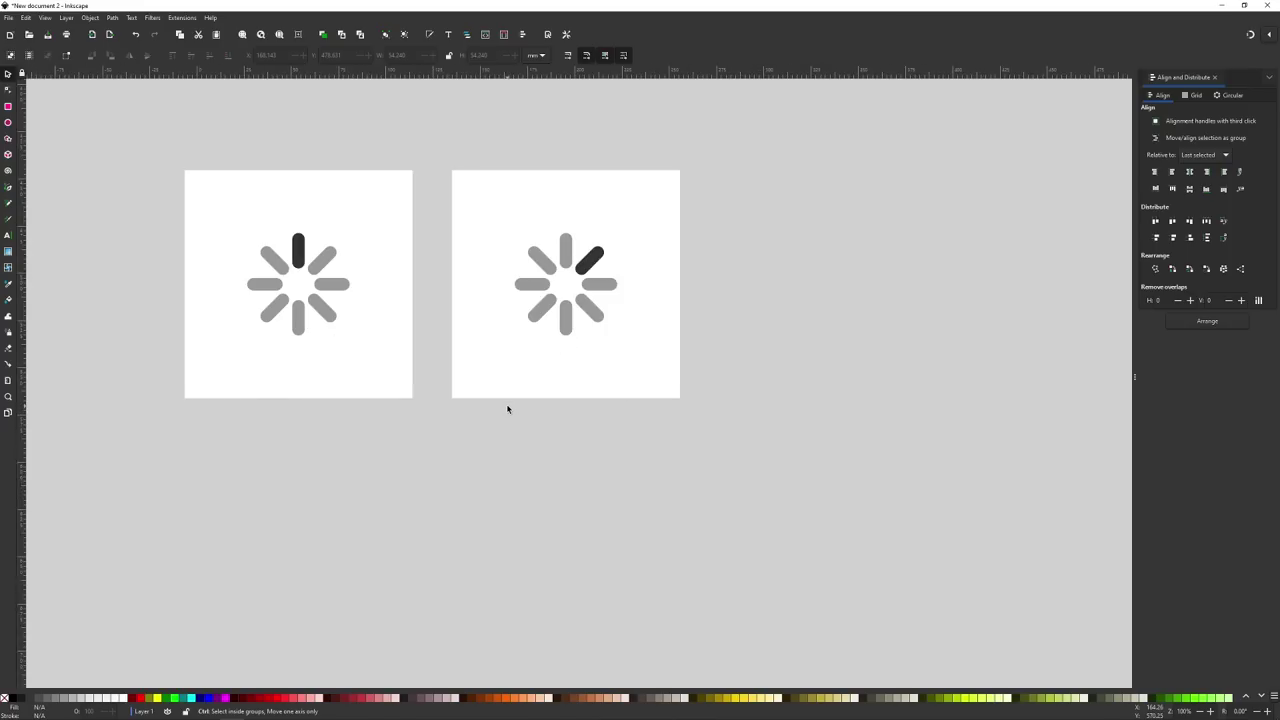
pyautogui.scroll(-2, 547, 399)
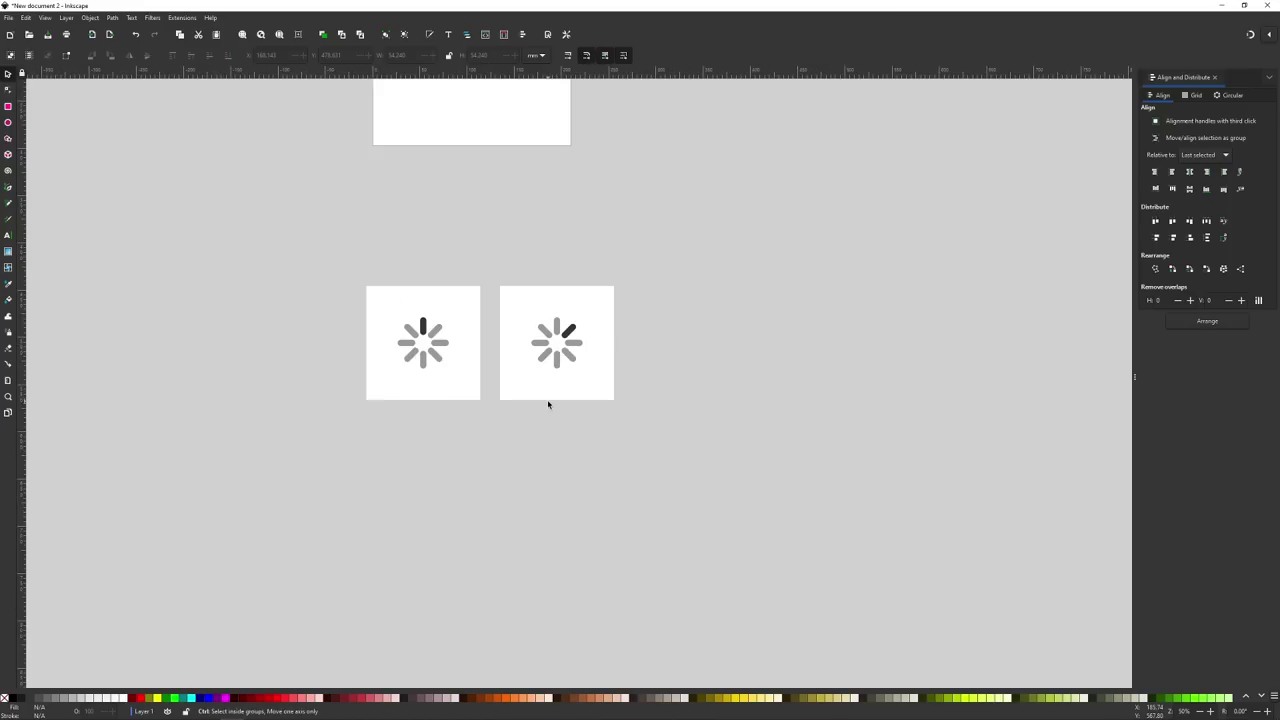
pyautogui.scroll(1, 547, 399)
pyautogui.hscroll(3, 610, 440)
pyautogui.moveTo(631, 455); pyautogui.dragTo(359, 183)
pyautogui.keyDown('shift'); pyautogui.click(402, 250); pyautogui.keyUp('shift')
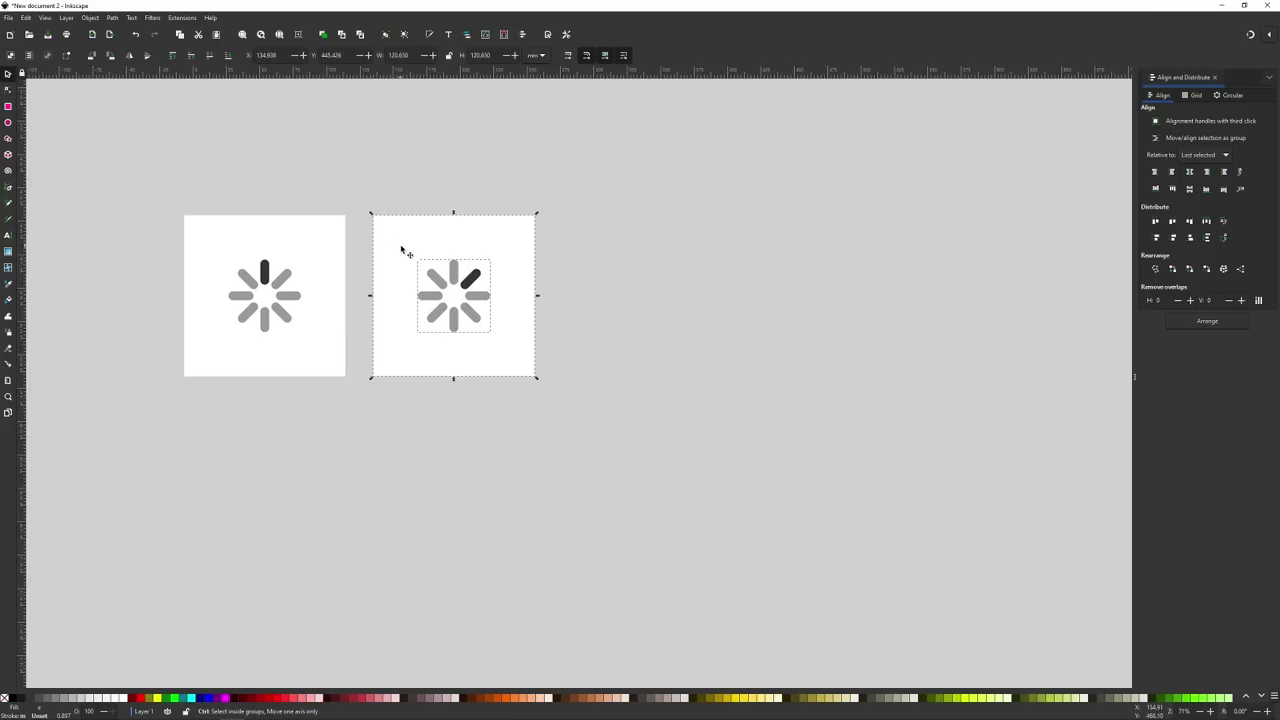
pyautogui.keyDown('shift'); pyautogui.click(405, 252); pyautogui.keyUp('shift')
pyautogui.hotkey('ctrl', 'd')
pyautogui.moveTo(456, 316); pyautogui.dragTo(652, 342)
pyautogui.click(477, 455)
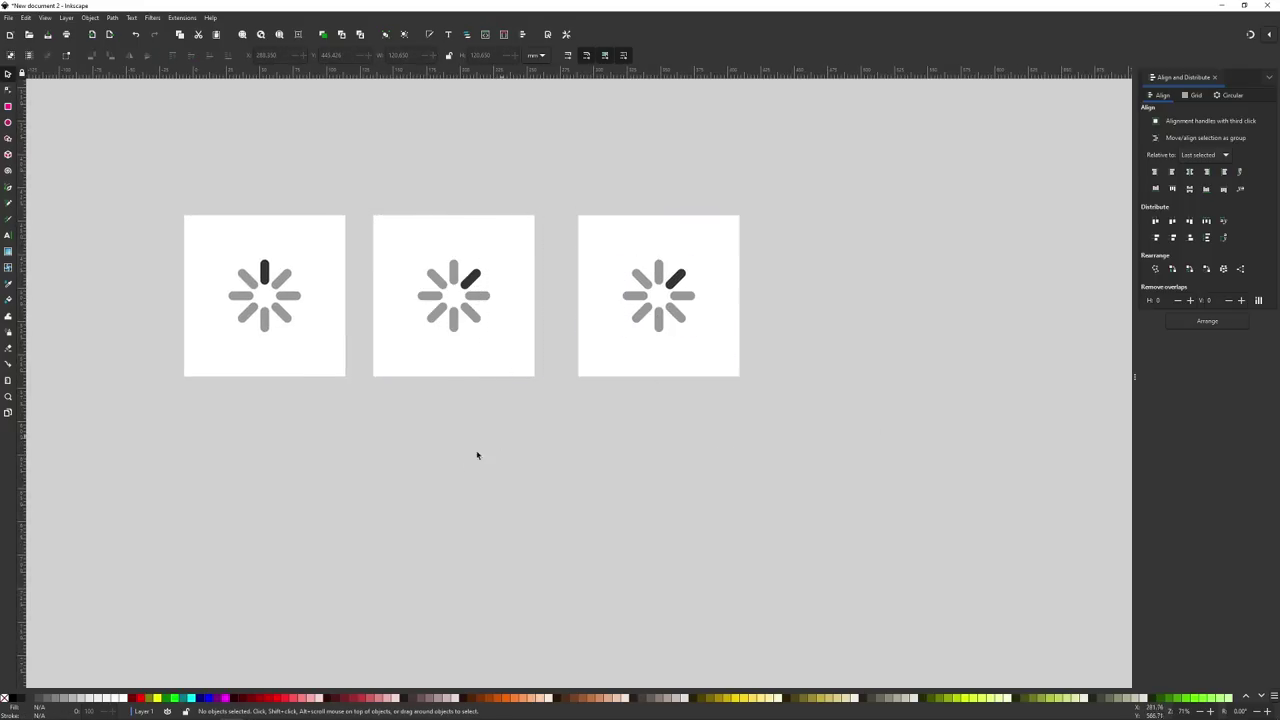
# - Rotate the third frame's spinner 45° clockwise so its dark spoke points horizontally right
pyautogui.click(677, 282)
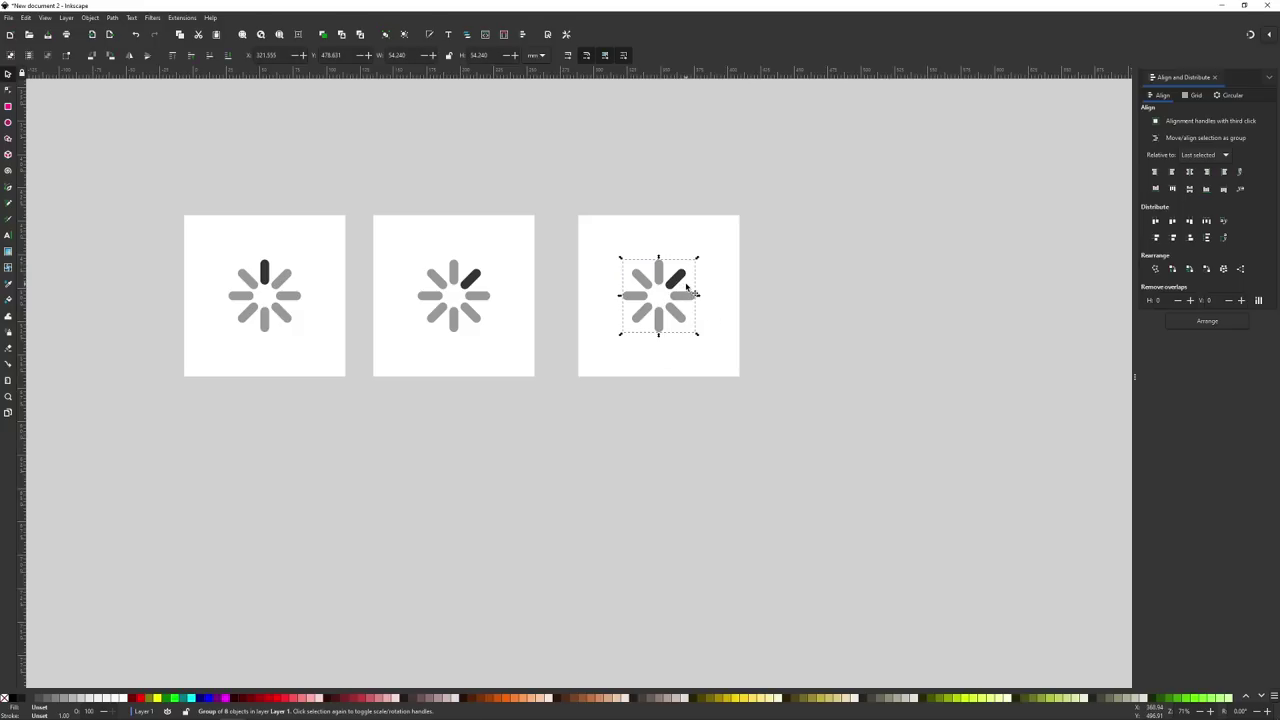
pyautogui.click(685, 284)
pyautogui.press('ctrl')
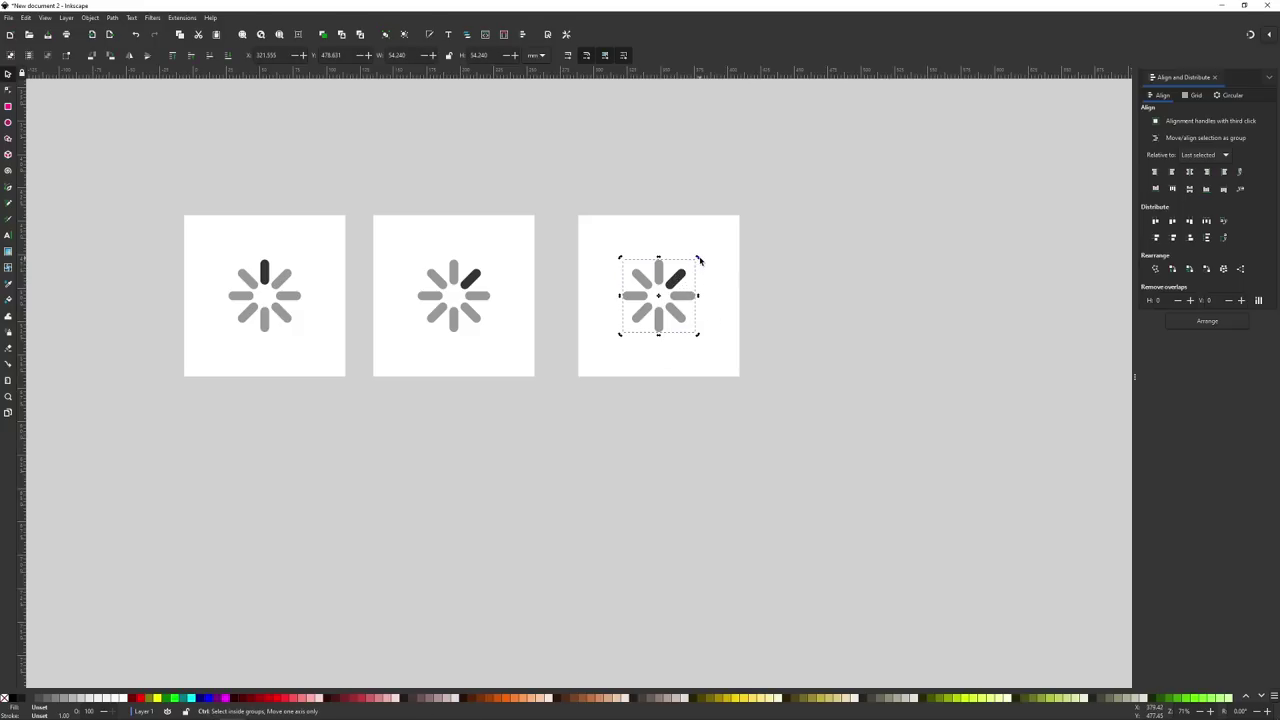
pyautogui.moveTo(697, 259); pyautogui.dragTo(714, 297)
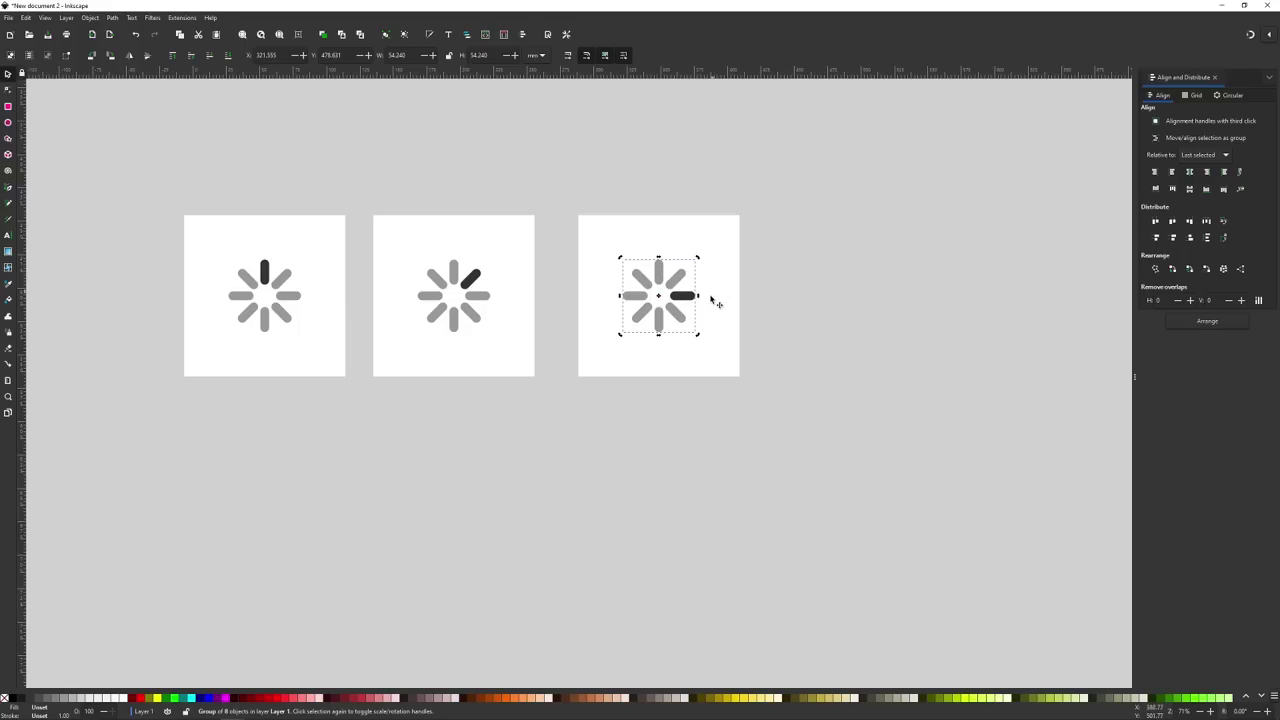
pyautogui.click(577, 492)
# - Duplicate the third frame's square and spinner and place the copy to its right in the same row
pyautogui.hscroll(2, 791, 449)
pyautogui.moveTo(796, 466); pyautogui.dragTo(456, 184)
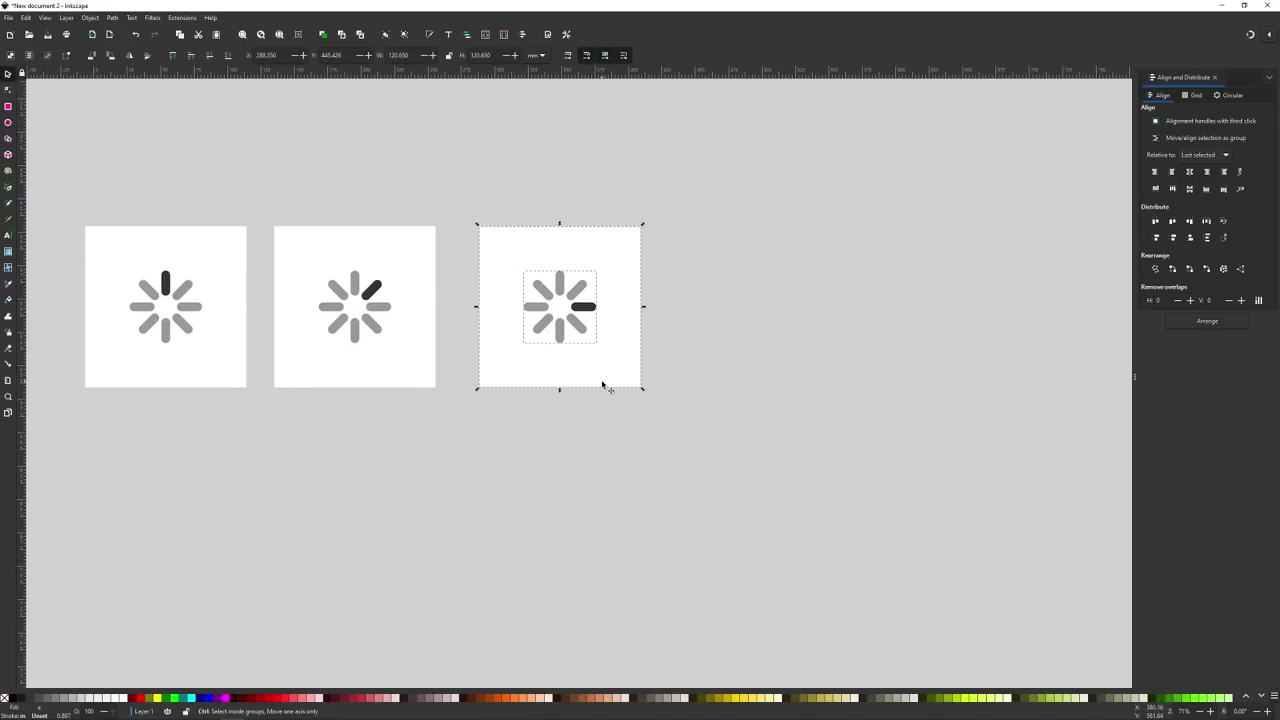
pyautogui.hotkey('ctrl', 'd')
pyautogui.moveTo(541, 312); pyautogui.dragTo(742, 322)
pyautogui.click(797, 489)
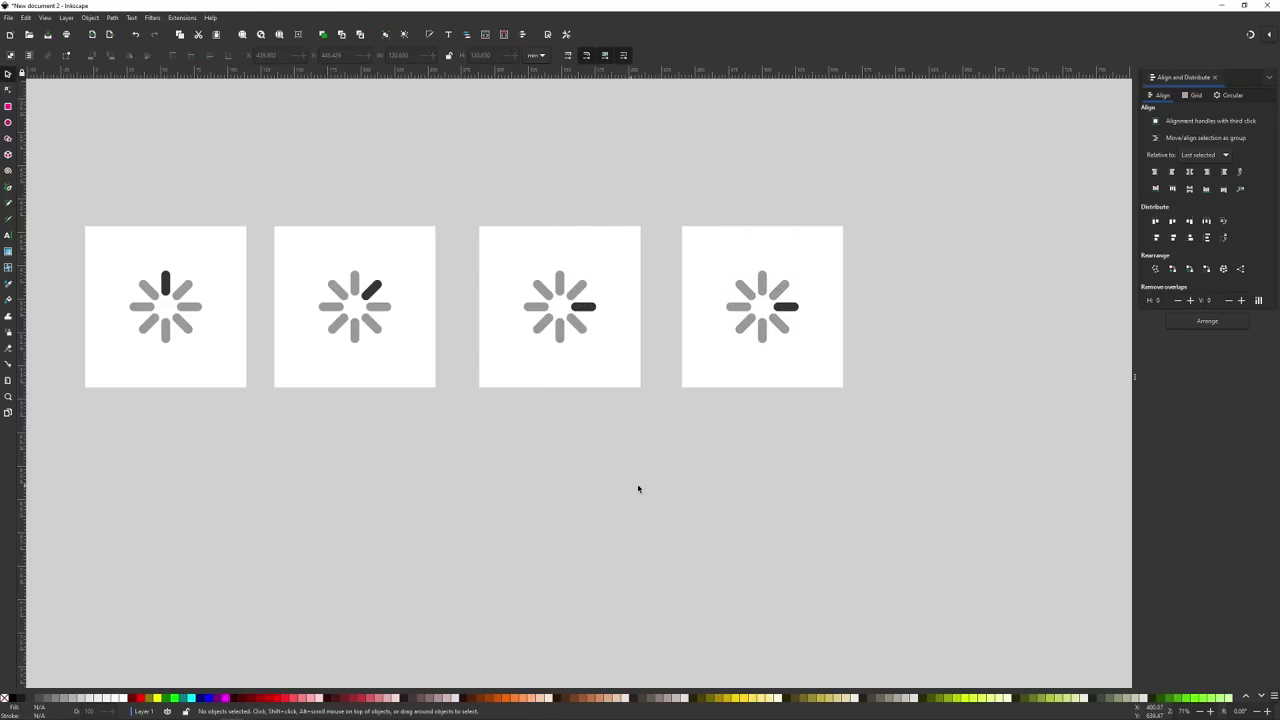
# - Rotate the fourth frame's spinner 45° clockwise so its dark spoke points to the lower right
pyautogui.click(786, 312)
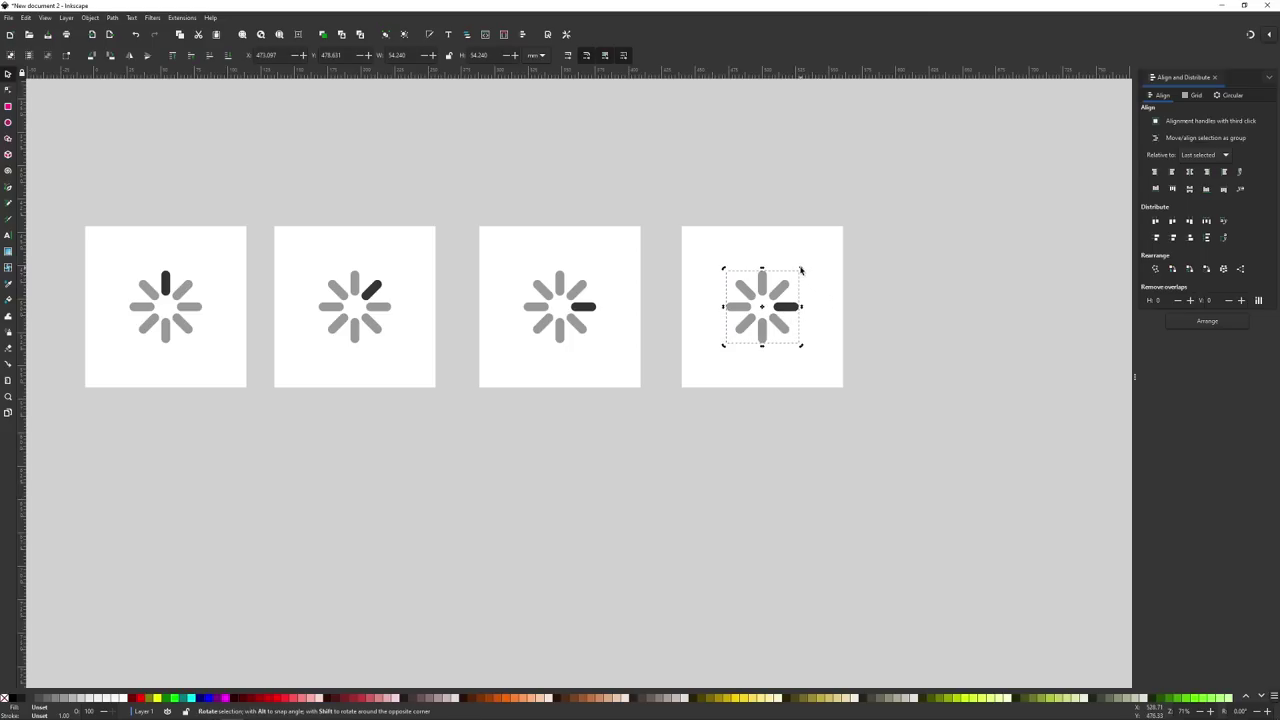
pyautogui.moveTo(800, 270); pyautogui.dragTo(800, 357)
pyautogui.click(741, 477)
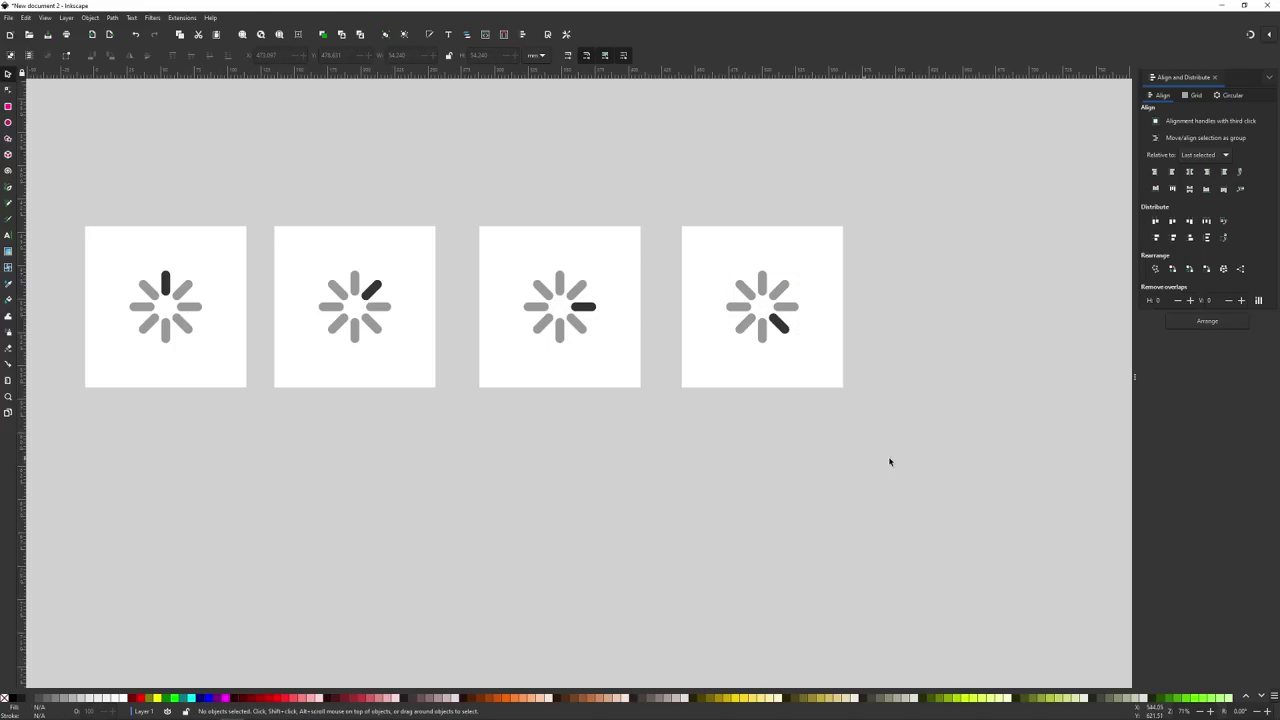
# - Add four more frames to the row by duplicating the previous one each time and rotating its spinner another 45° clockwise
pyautogui.press('-')
pyautogui.hotkey('ctrl', 'd')
pyautogui.moveTo(651, 357); pyautogui.dragTo(728, 357)
pyautogui.hscroll(5, 600, 400)
pyautogui.hotkey('ctrl', 'd')
pyautogui.moveTo(500, 371); pyautogui.dragTo(651, 371)
pyautogui.hotkey('ctrl', 'd')
pyautogui.moveTo(810, 357); pyautogui.dragTo(805, 368)
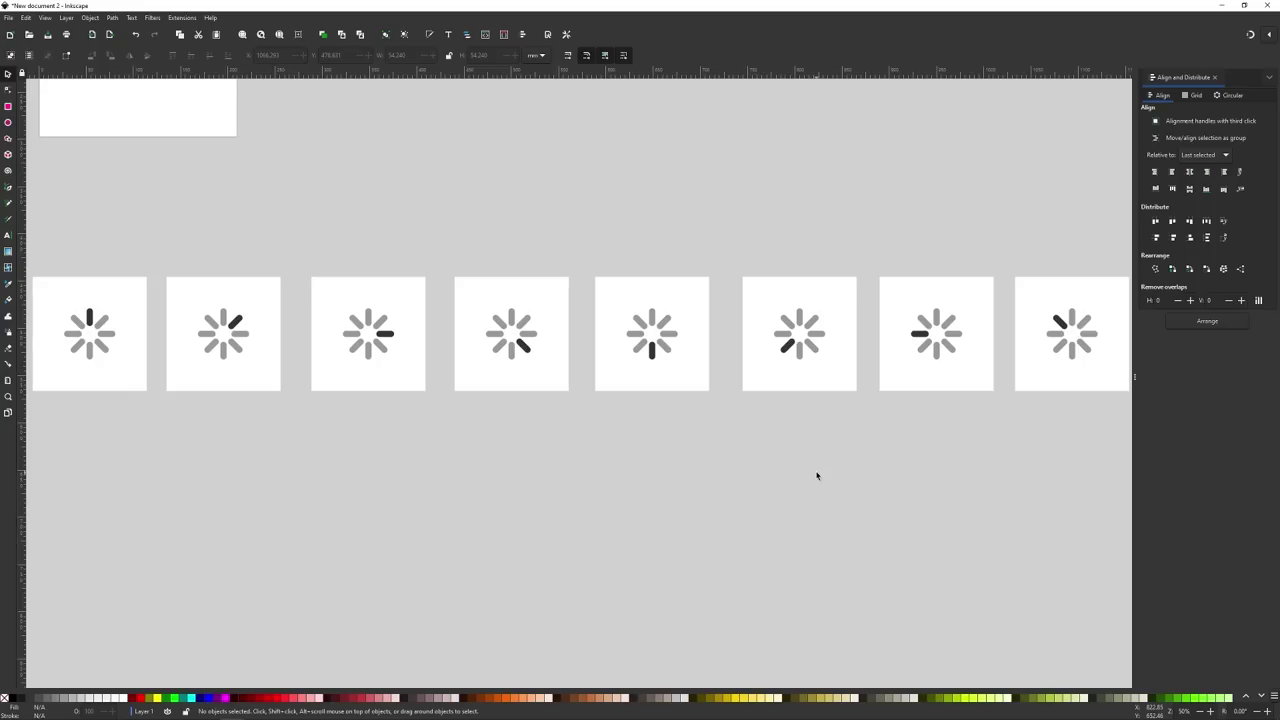
# - Group the first frame's white square with its spinner
pyautogui.moveTo(915, 416); pyautogui.dragTo(754, 409)
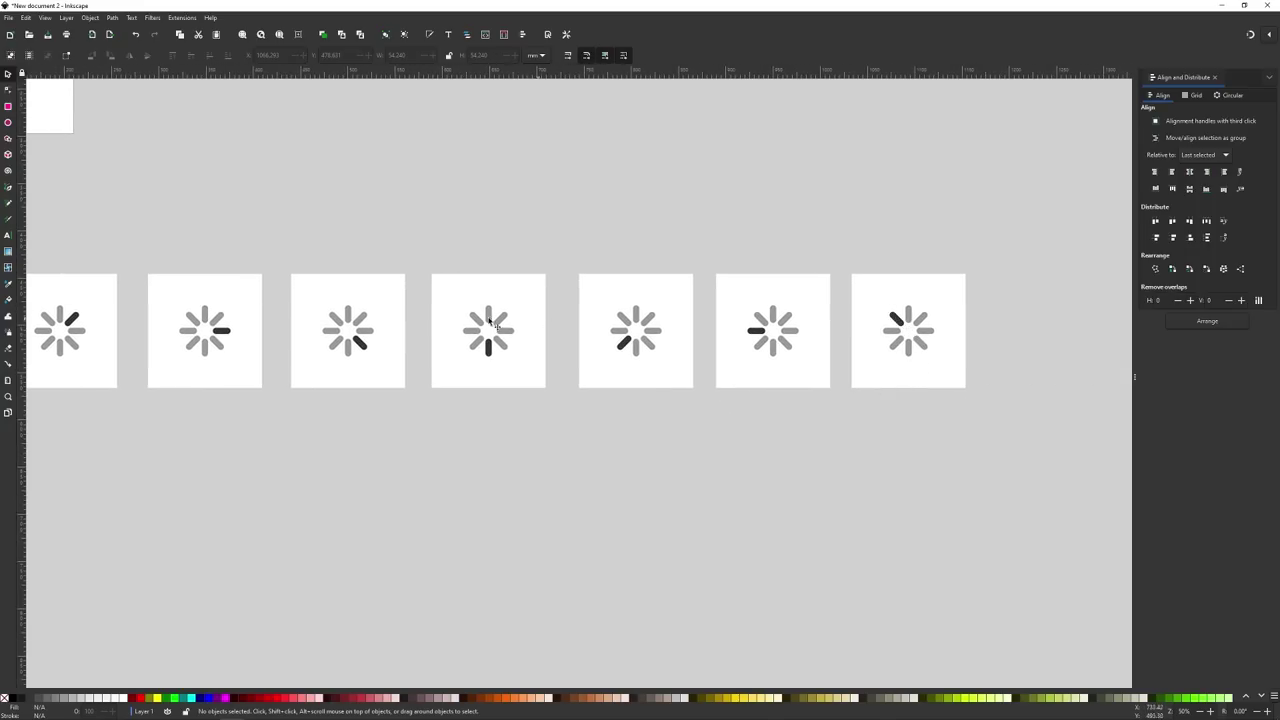
pyautogui.hscroll(-10, 419, 339)
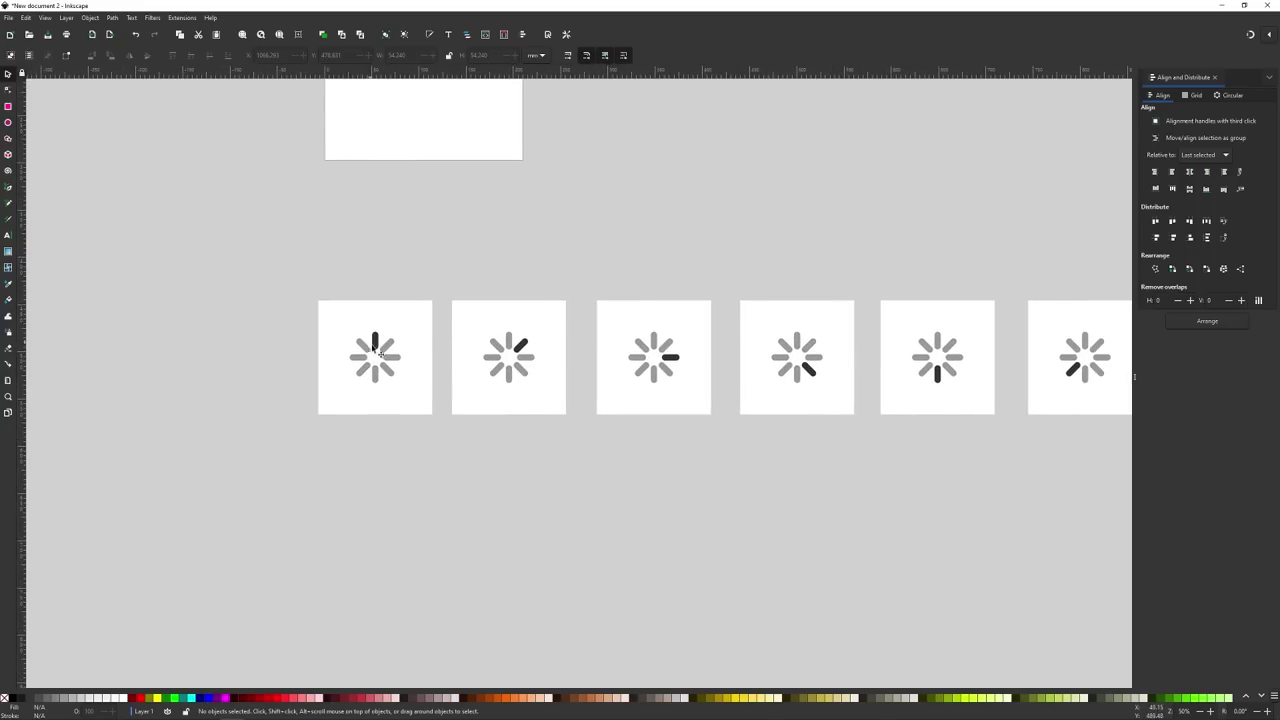
pyautogui.moveTo(775, 443); pyautogui.dragTo(611, 414)
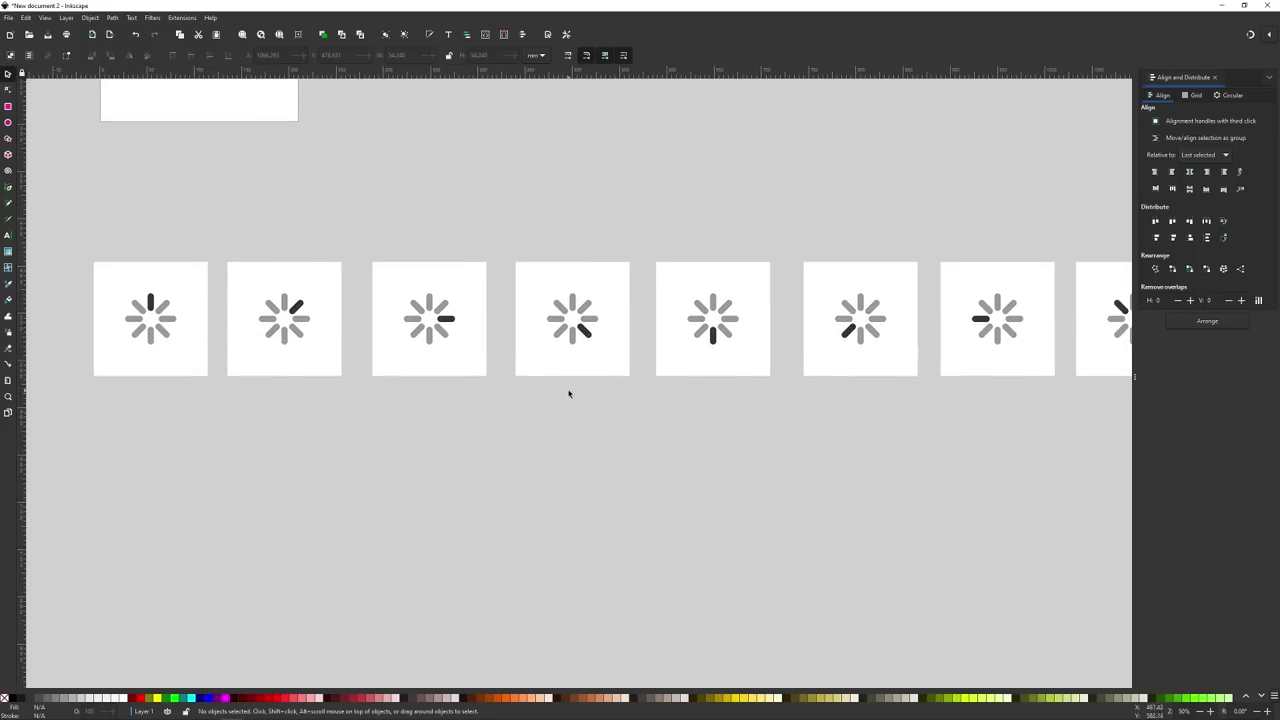
pyautogui.keyDown('ctrl'); pyautogui.scroll(-1, 571, 435); pyautogui.keyUp('ctrl')
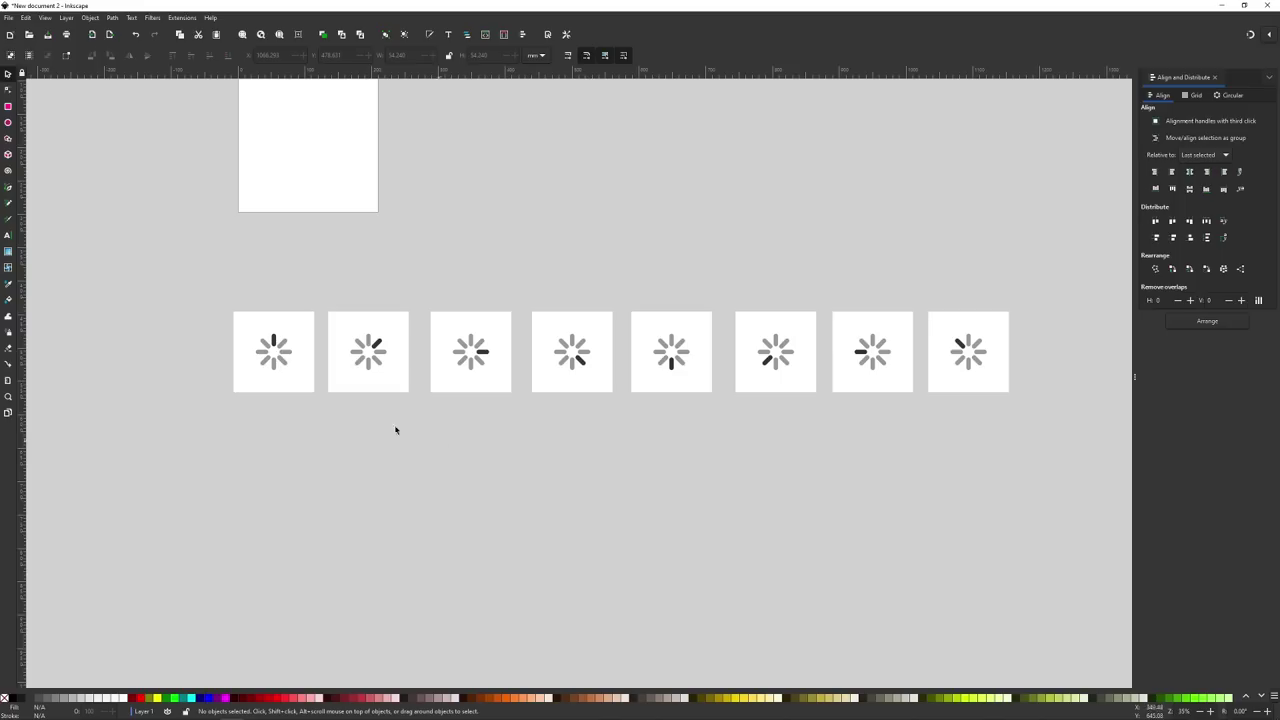
pyautogui.moveTo(202, 282); pyautogui.dragTo(310, 421)
pyautogui.click(92, 18)
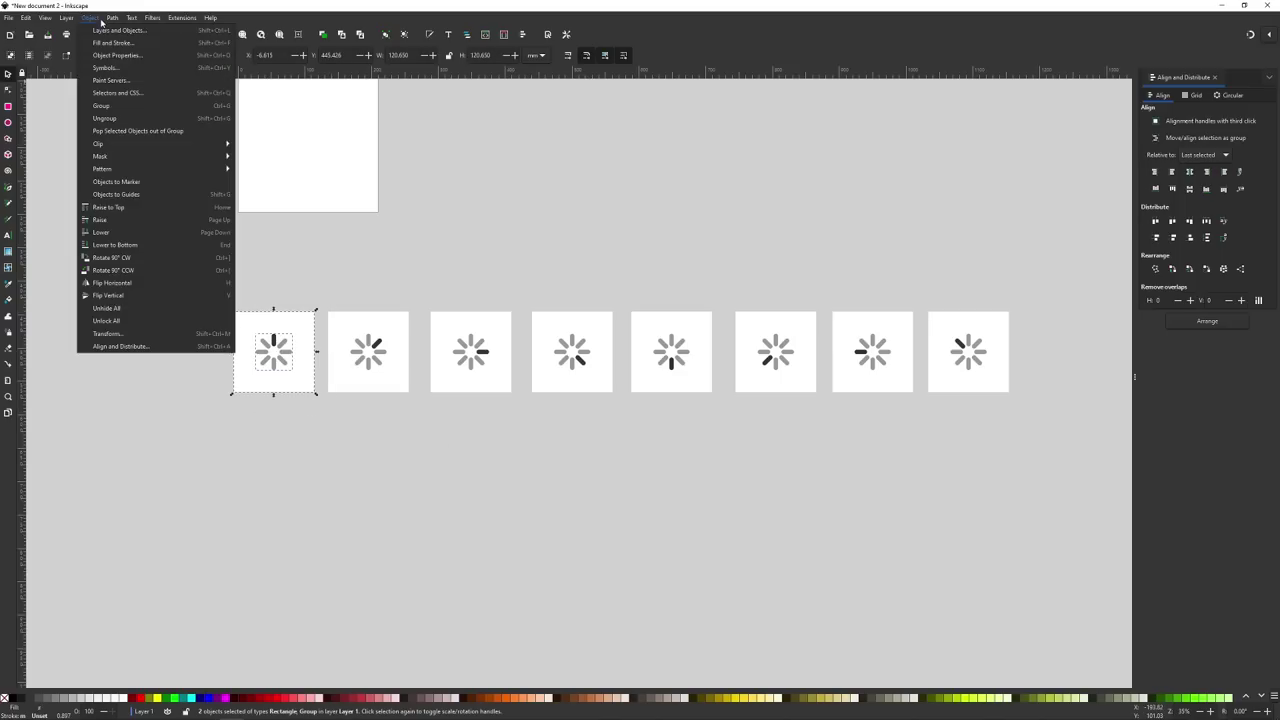
pyautogui.press('Escape')
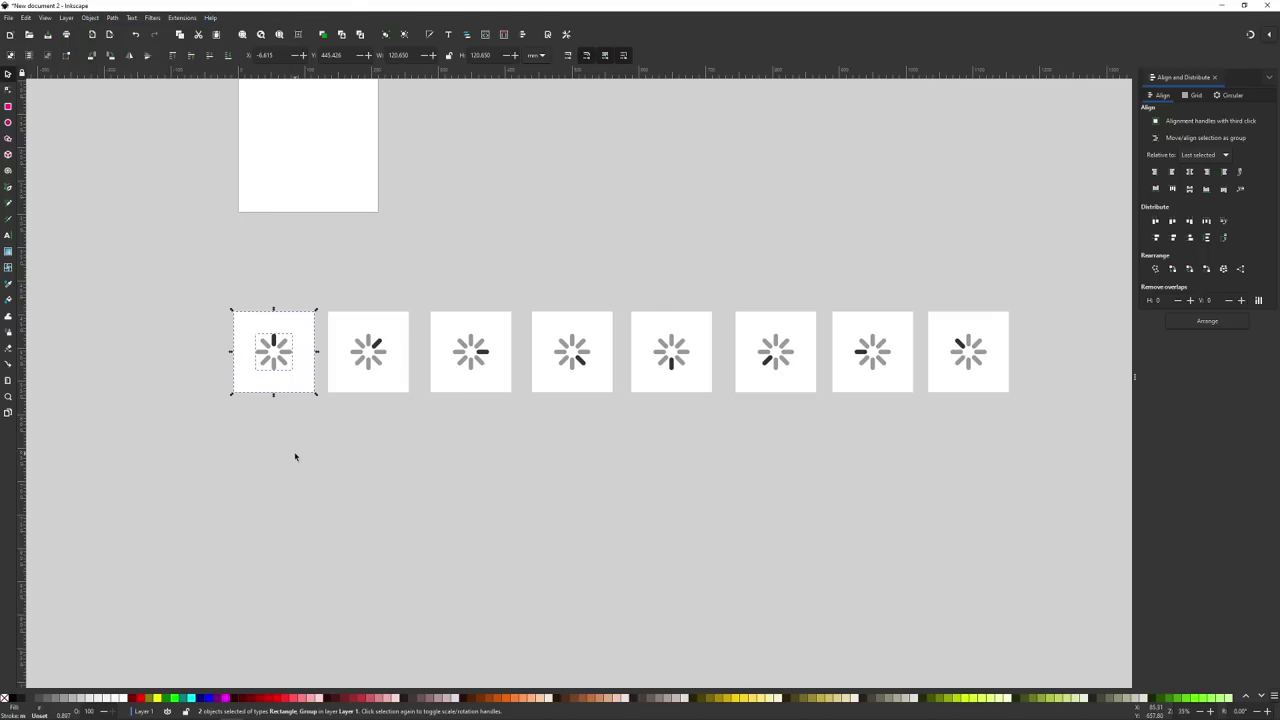
pyautogui.hotkey('ctrl', 'g')
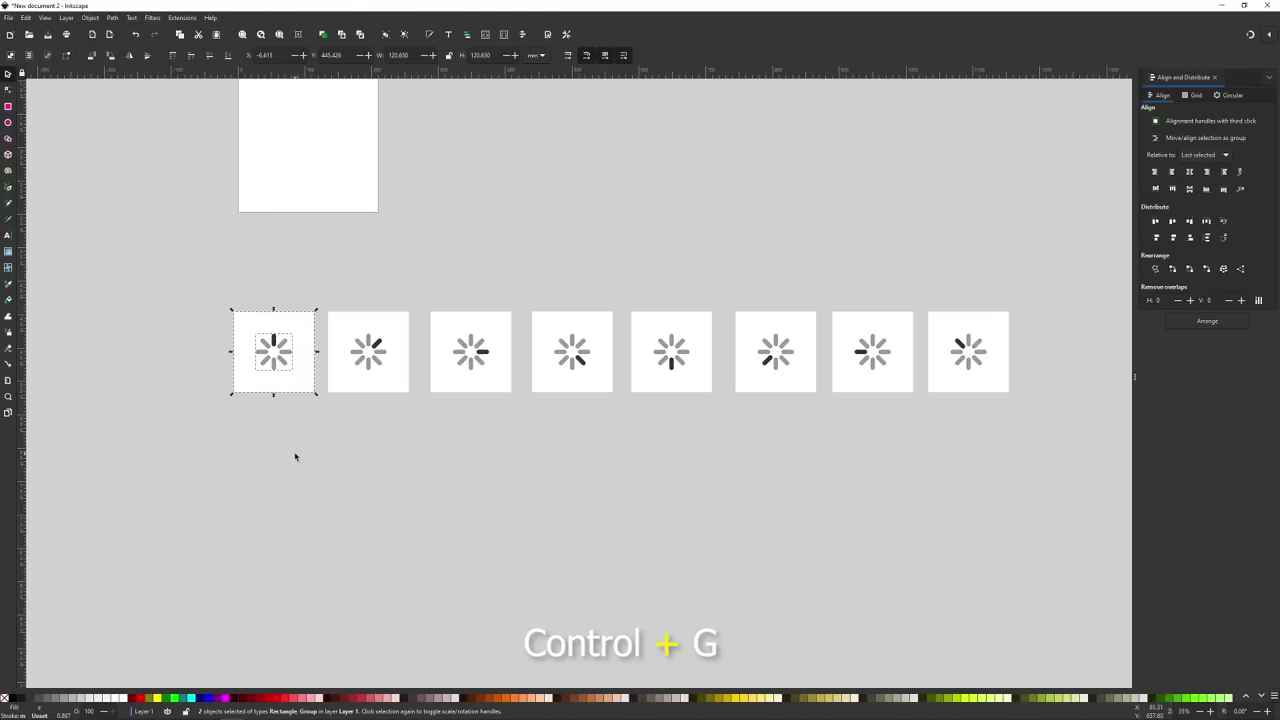
pyautogui.hotkey('ctrl', 'g')
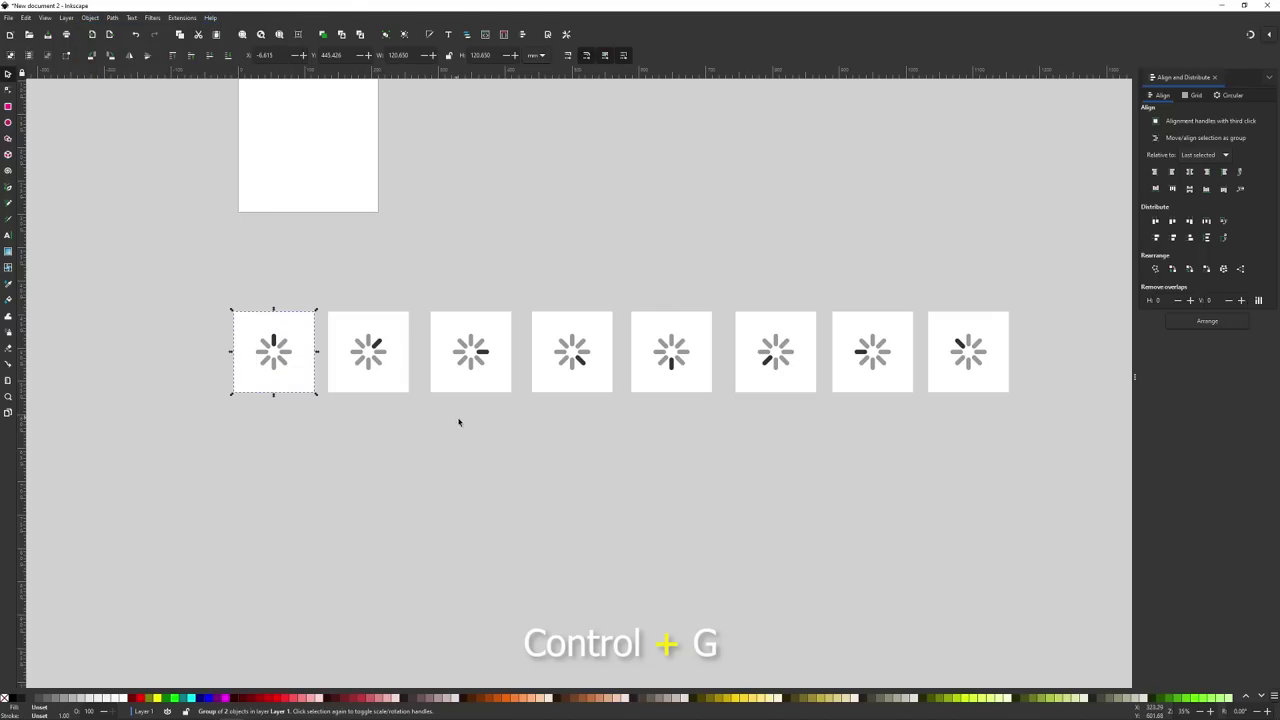
# - Group the square and spinner of each of the other seven frames, one separate group per frame
pyautogui.moveTo(432, 430); pyautogui.dragTo(312, 282)
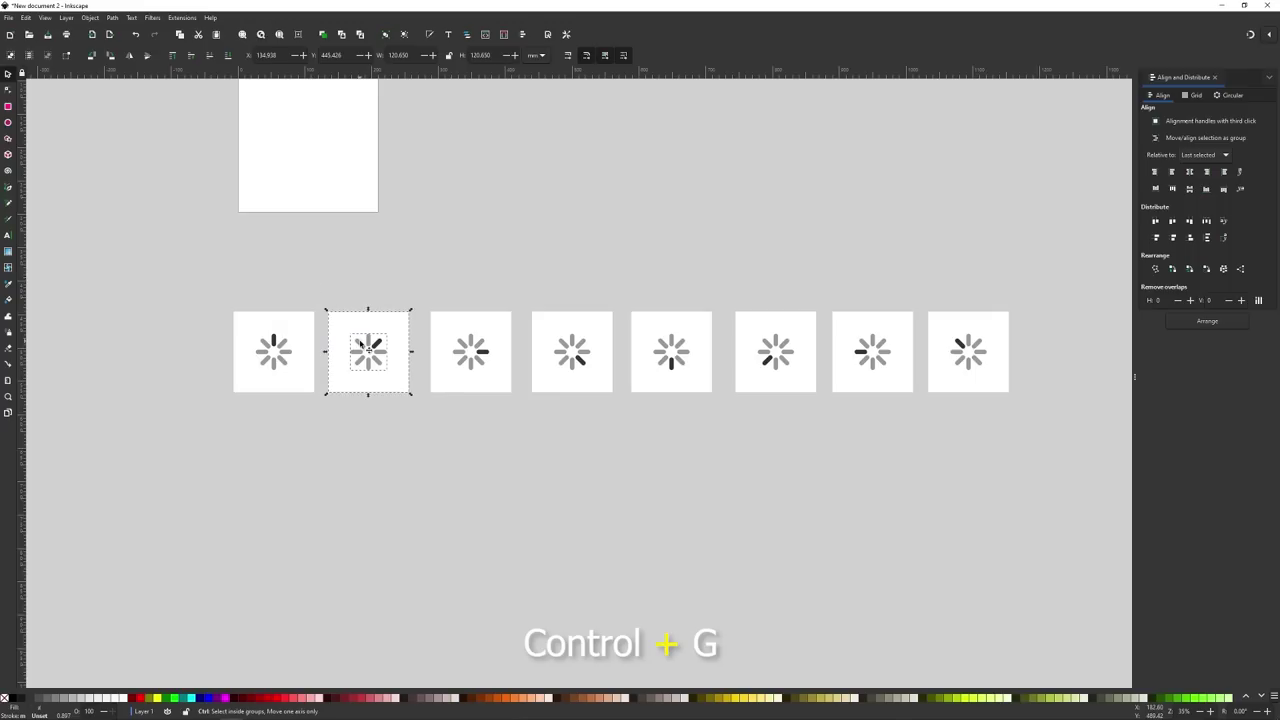
pyautogui.hotkey('ctrl', 'g')
pyautogui.moveTo(520, 432); pyautogui.dragTo(409, 286)
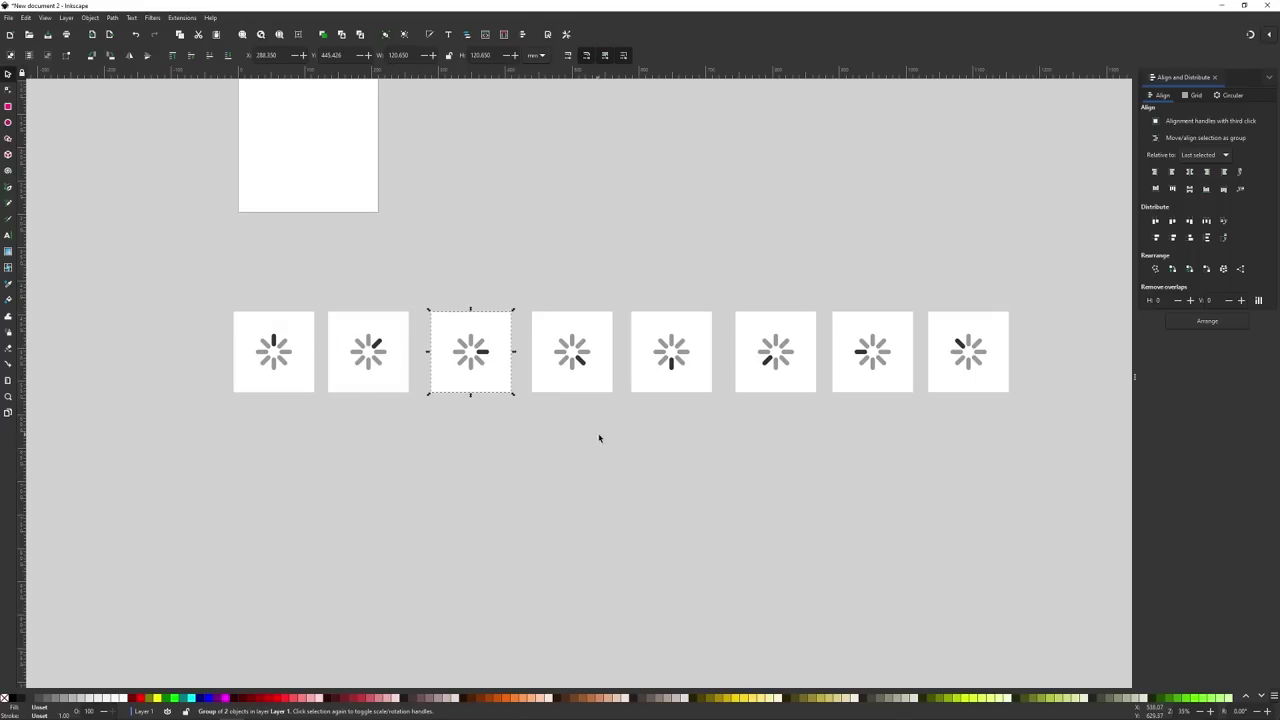
pyautogui.moveTo(617, 435); pyautogui.dragTo(520, 296)
pyautogui.moveTo(742, 461); pyautogui.dragTo(617, 291)
pyautogui.moveTo(826, 424); pyautogui.dragTo(725, 284)
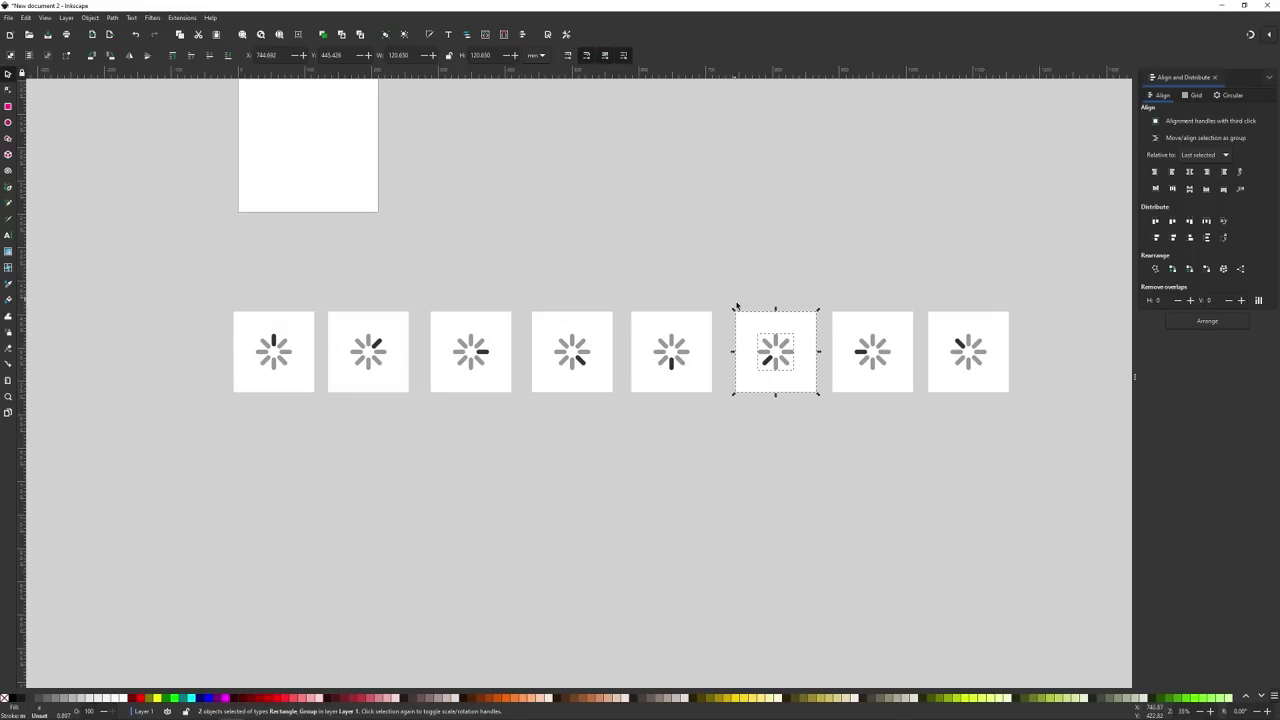
pyautogui.moveTo(923, 406); pyautogui.dragTo(826, 282)
pyautogui.moveTo(1078, 436); pyautogui.dragTo(911, 268)
pyautogui.press('Escape')
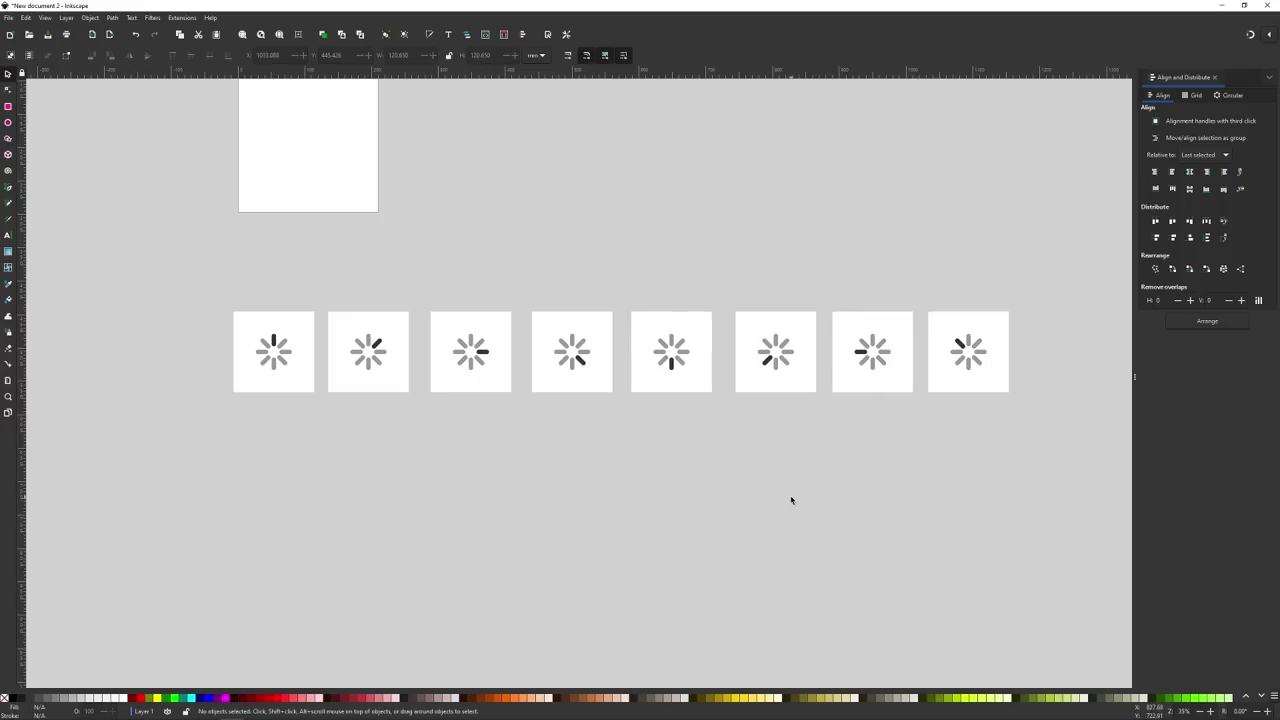
# - Replace the alignment options with the document's layer and object list, and locate the first two frames' groups in it
pyautogui.click(1215, 78)
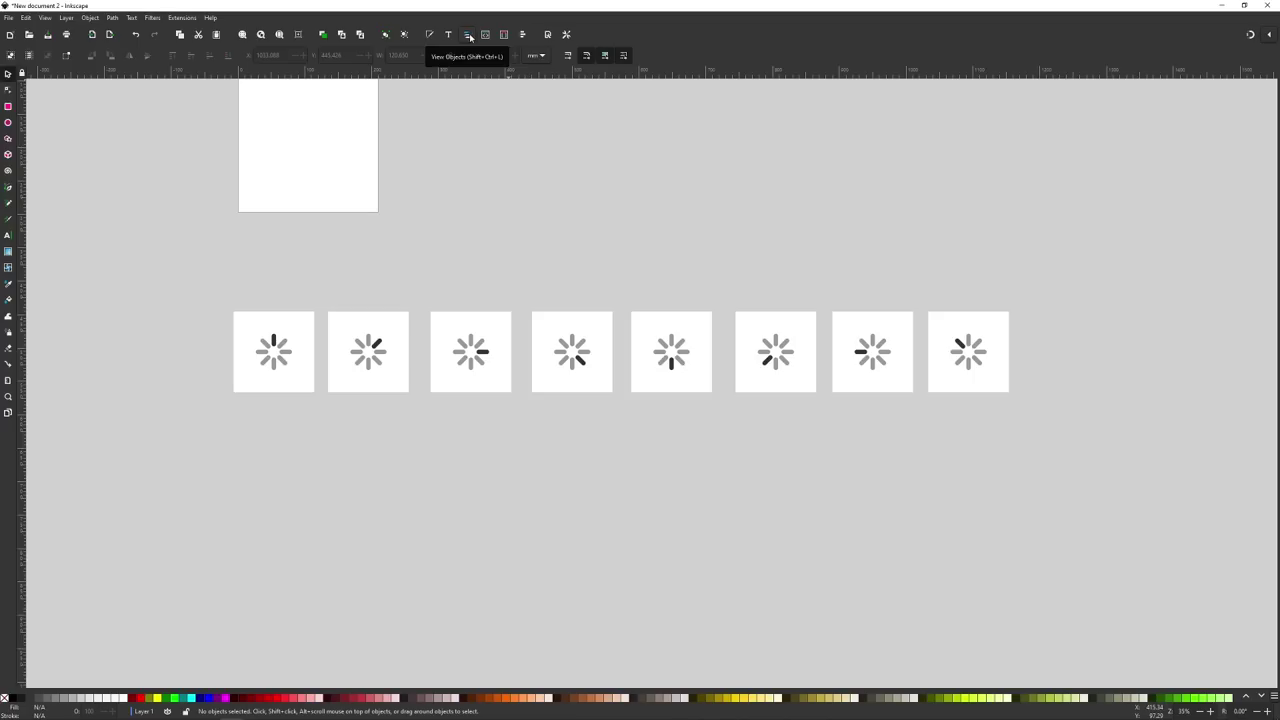
pyautogui.hotkey('ctrl', 'shift', 'l')
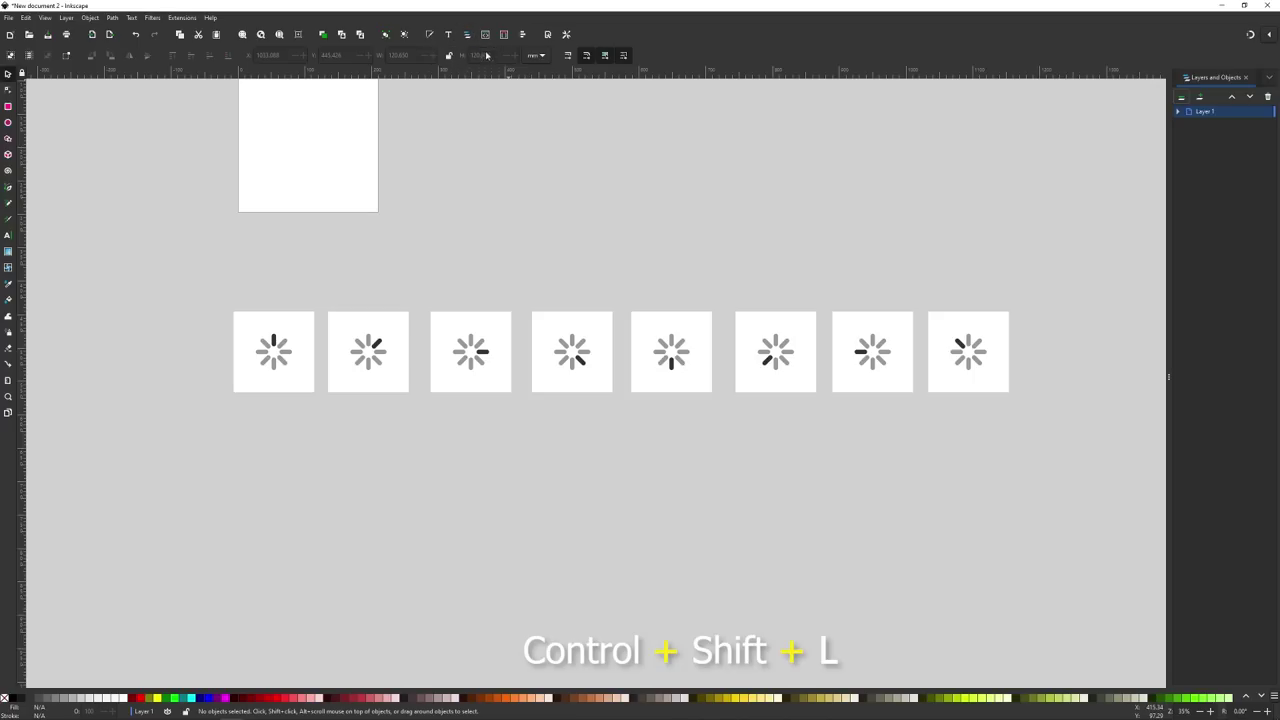
pyautogui.click(290, 352)
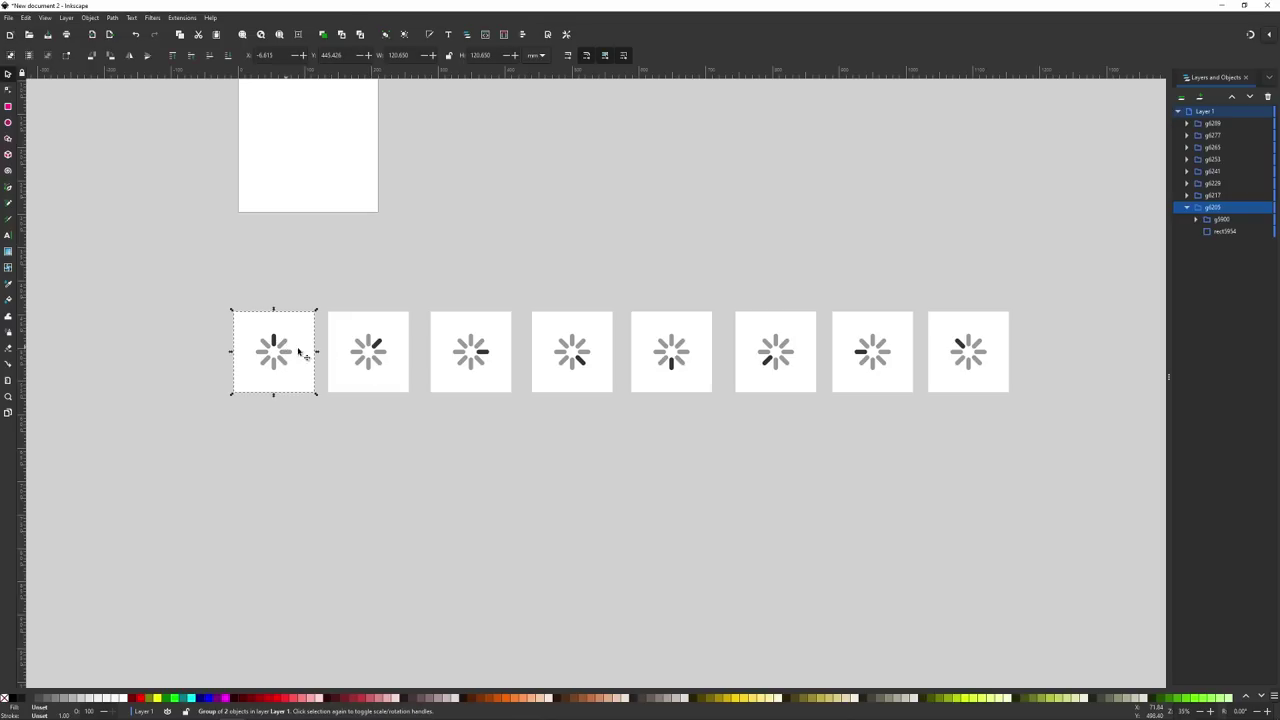
pyautogui.click(386, 354)
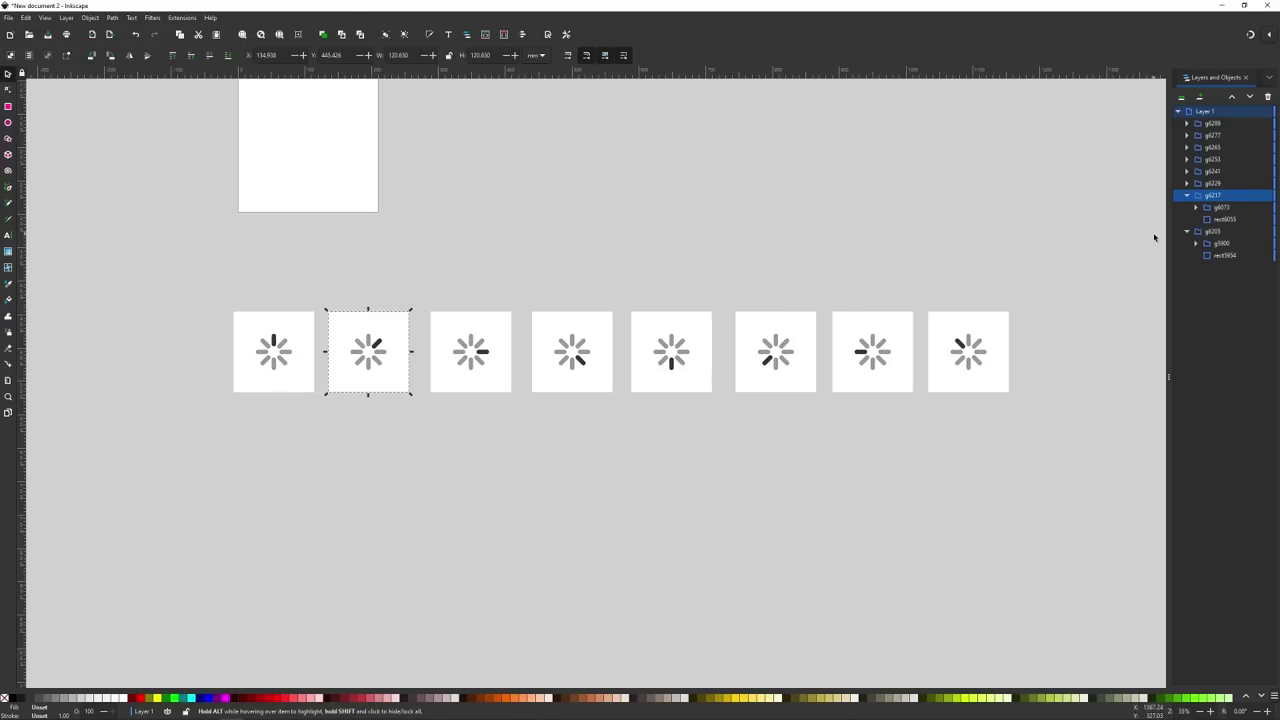
# - Rename the first frame's group as 1 and the second frame's group as 2
pyautogui.click(1212, 231)
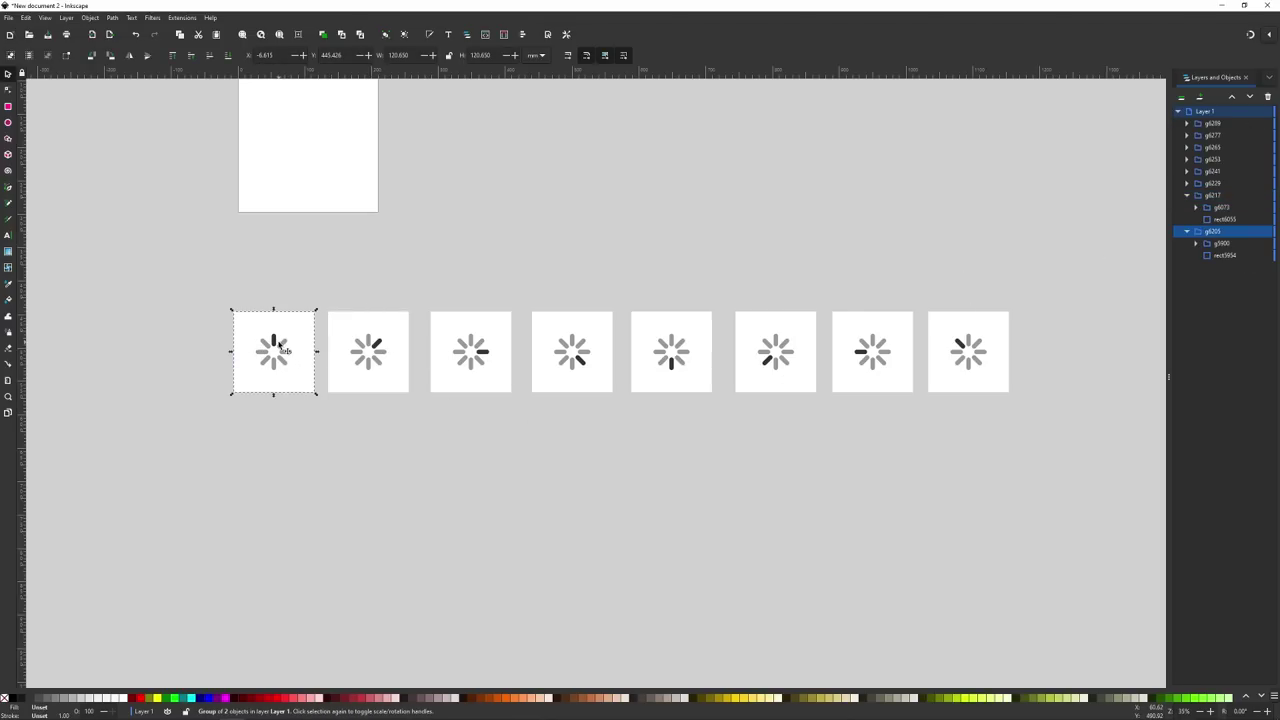
pyautogui.click(1214, 232)
pyautogui.doubleClick(1216, 233)
pyautogui.write('1')
pyautogui.press('Return')
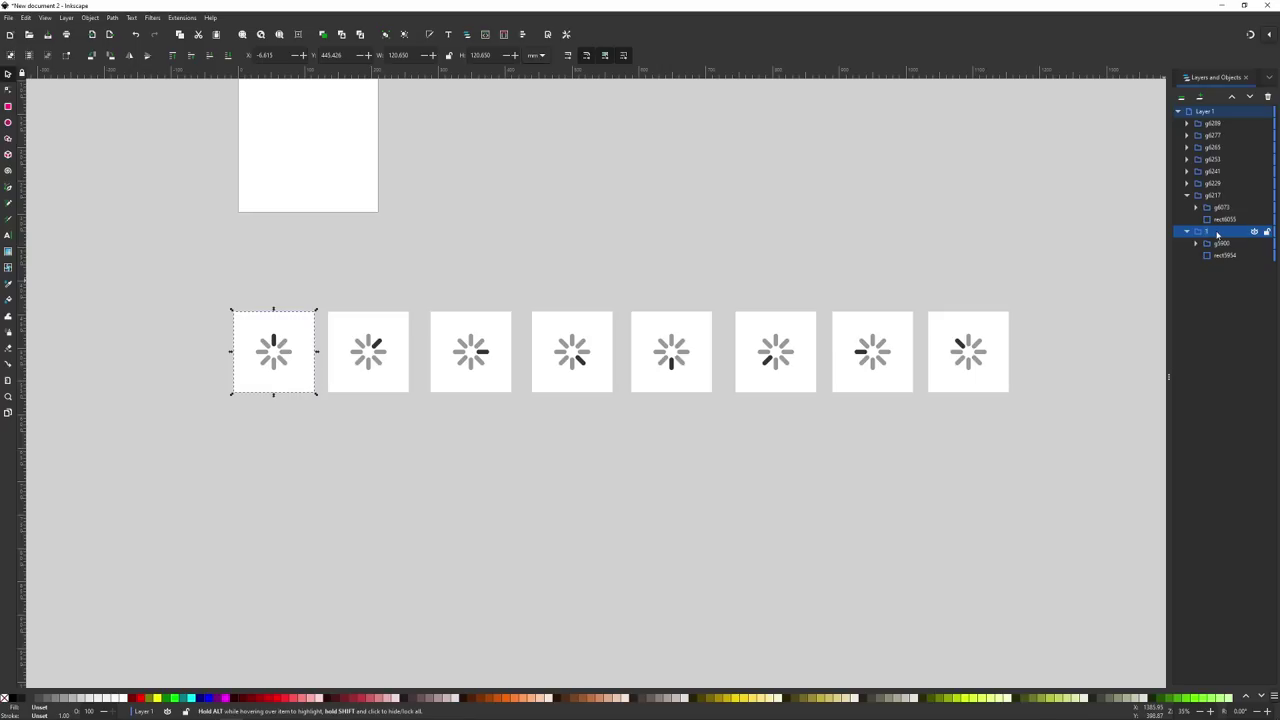
pyautogui.click(1218, 196)
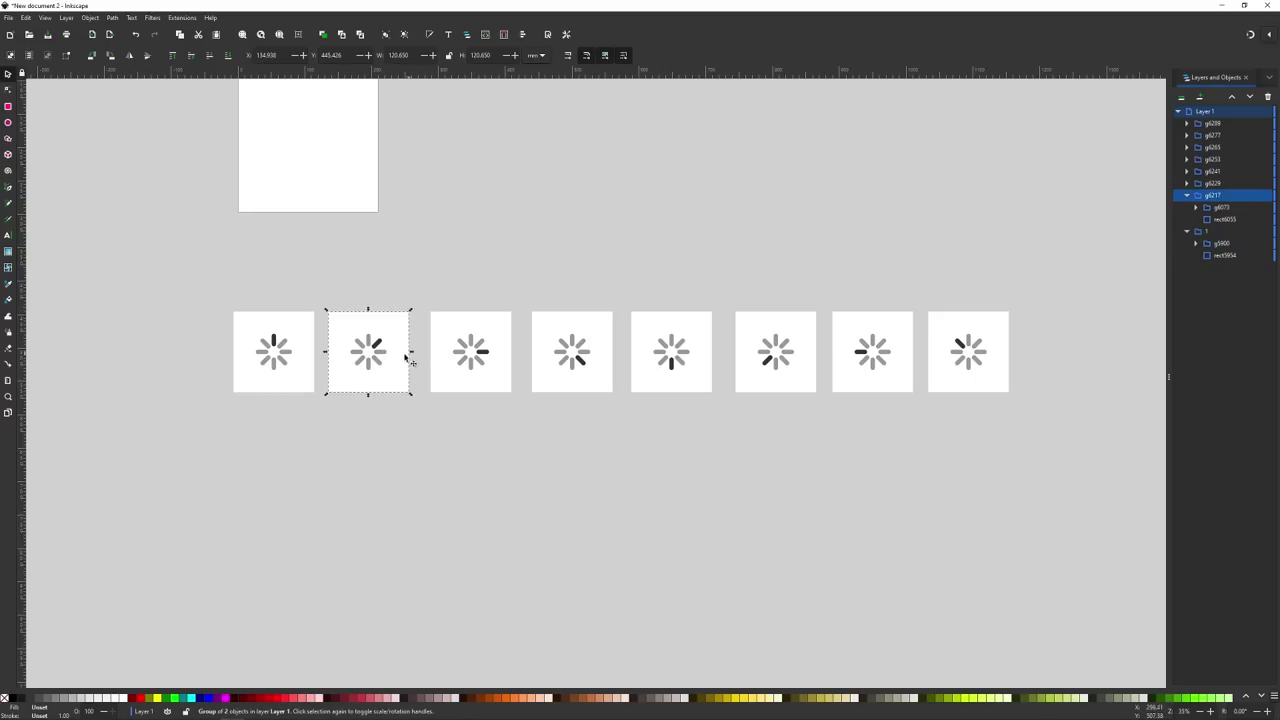
pyautogui.doubleClick(1214, 196)
pyautogui.write('2')
pyautogui.press('Return')
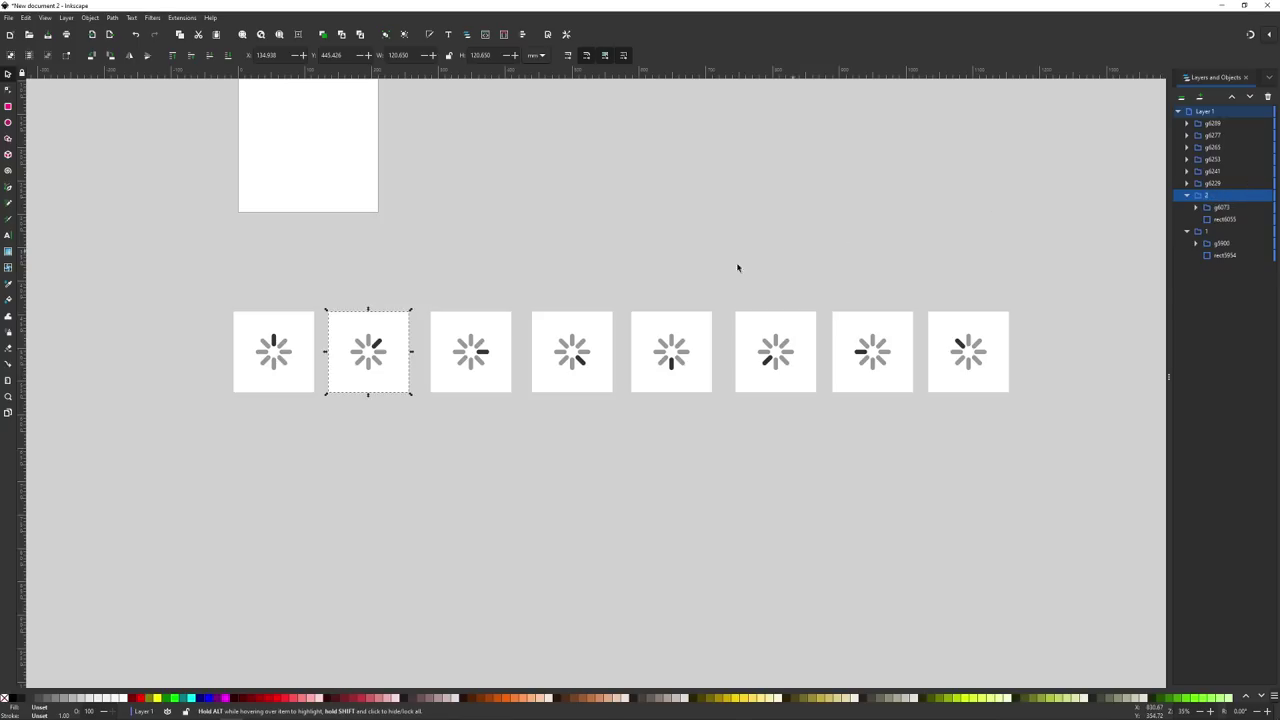
# - Rename the third frame's group as 3 and the fourth frame's group as 4
pyautogui.click(490, 355)
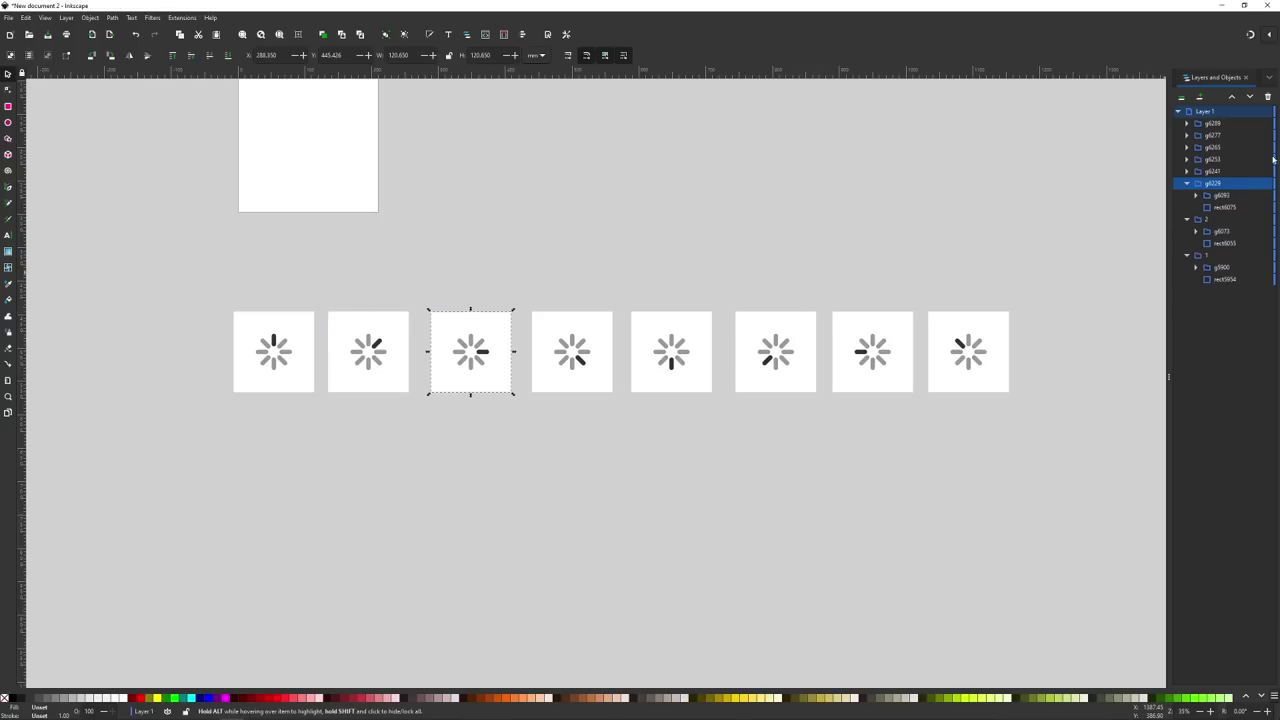
pyautogui.doubleClick(1212, 184)
pyautogui.write('3')
pyautogui.press('Return')
pyautogui.click(569, 377)
pyautogui.doubleClick(1208, 172)
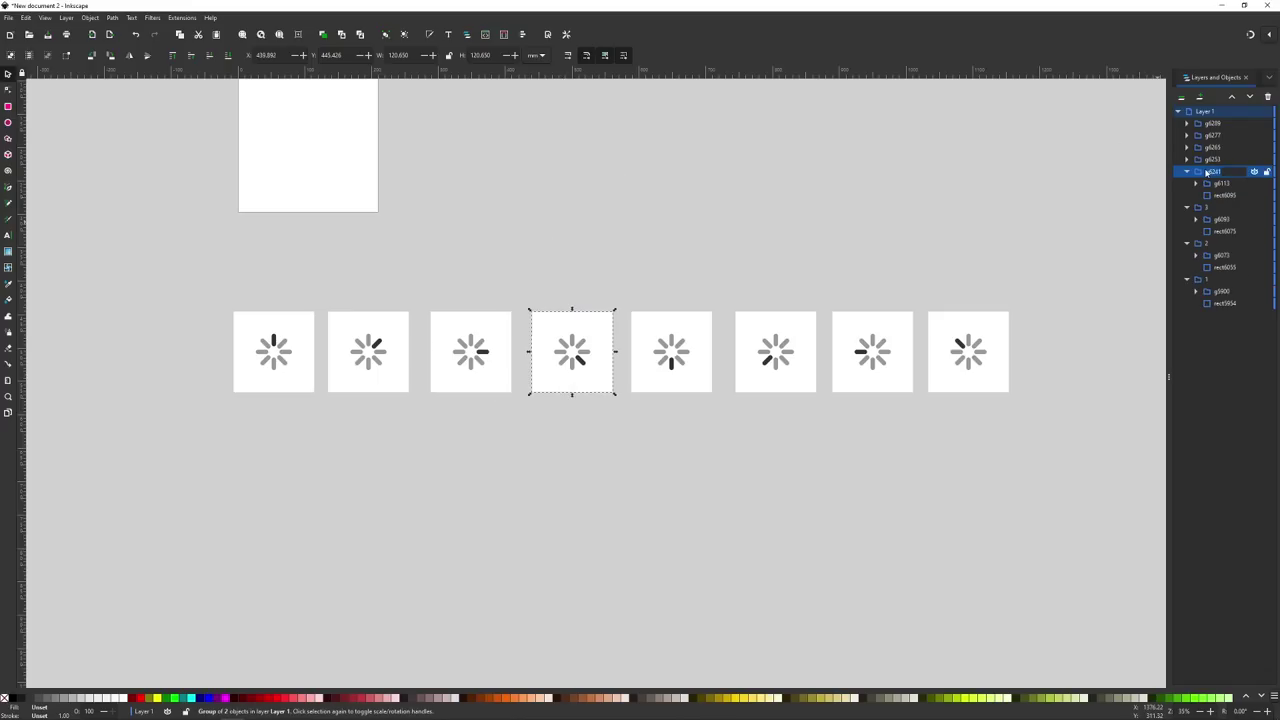
pyautogui.write('4')
pyautogui.press('Return')
# - Rename the fifth frame's group as 5 and the sixth frame's group as 6
pyautogui.click(670, 362)
pyautogui.doubleClick(1212, 160)
pyautogui.write('5')
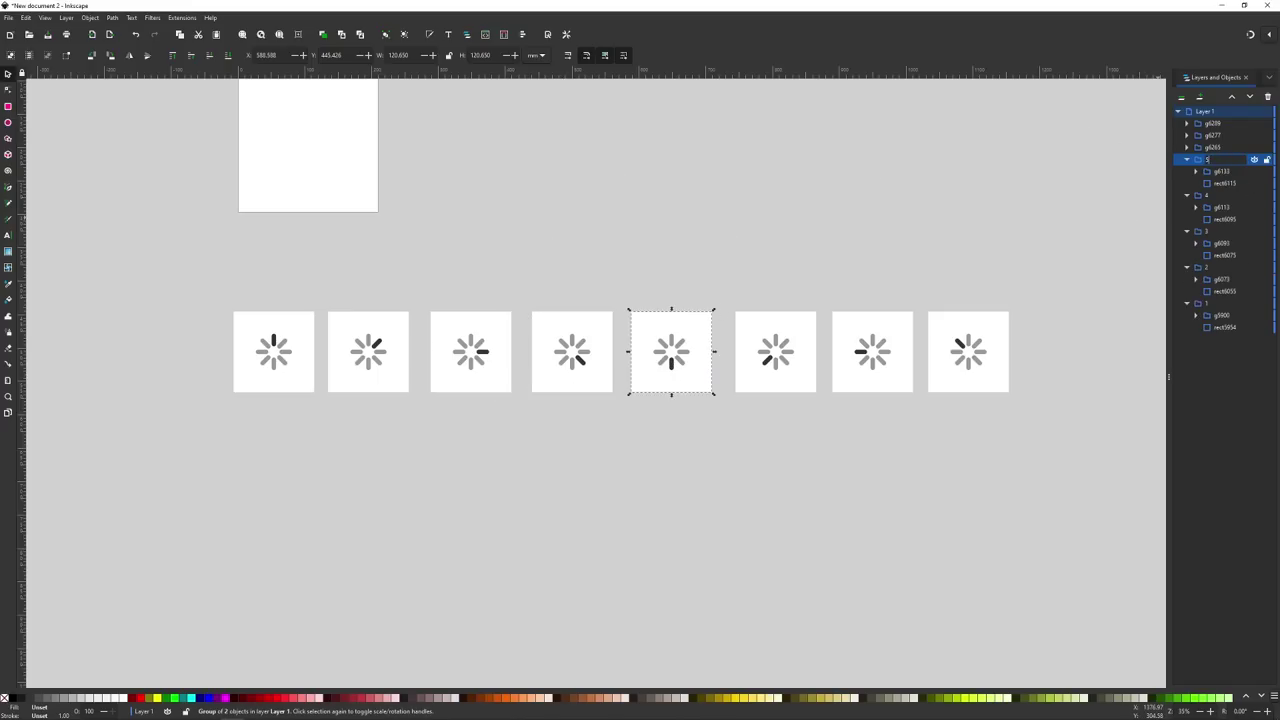
pyautogui.press('Return')
pyautogui.click(805, 360)
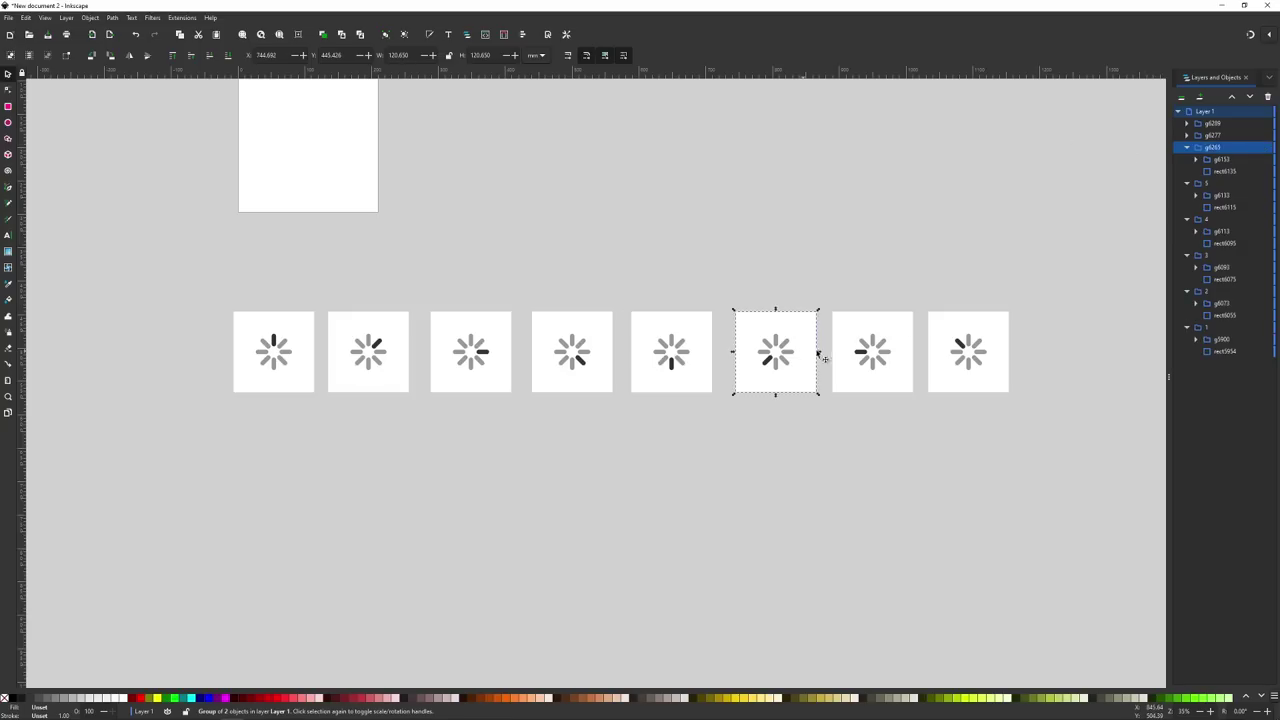
pyautogui.doubleClick(1212, 148)
pyautogui.write('6')
pyautogui.press('Return')
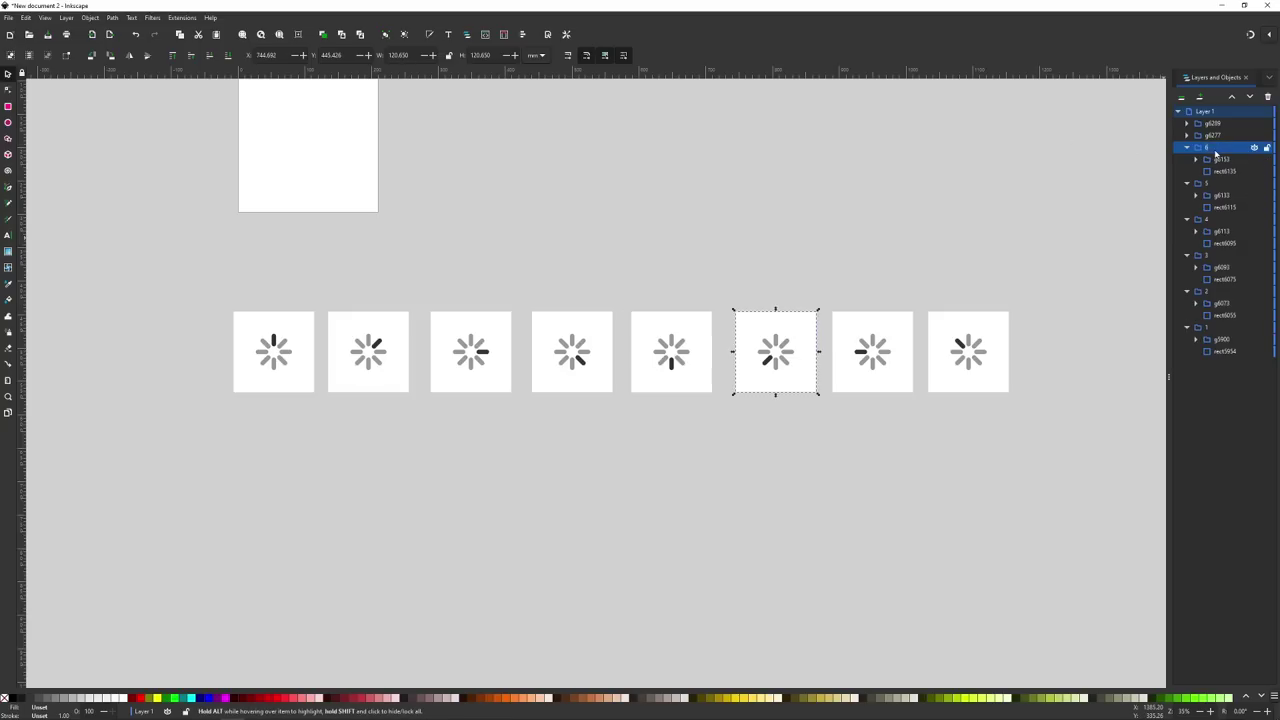
# - Rename the seventh frame's group as 7 and the eighth frame's group as 8, leaving nothing selected
pyautogui.click(890, 355)
pyautogui.doubleClick(1212, 135)
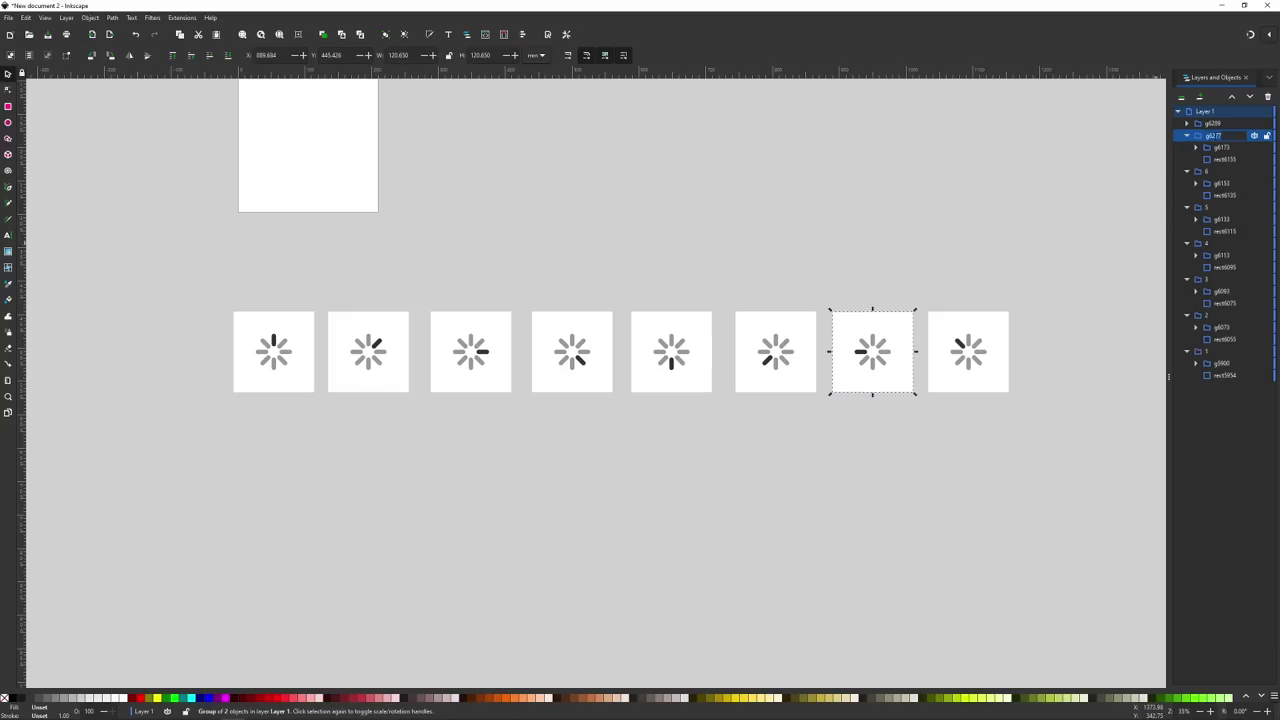
pyautogui.write('7')
pyautogui.press('Return')
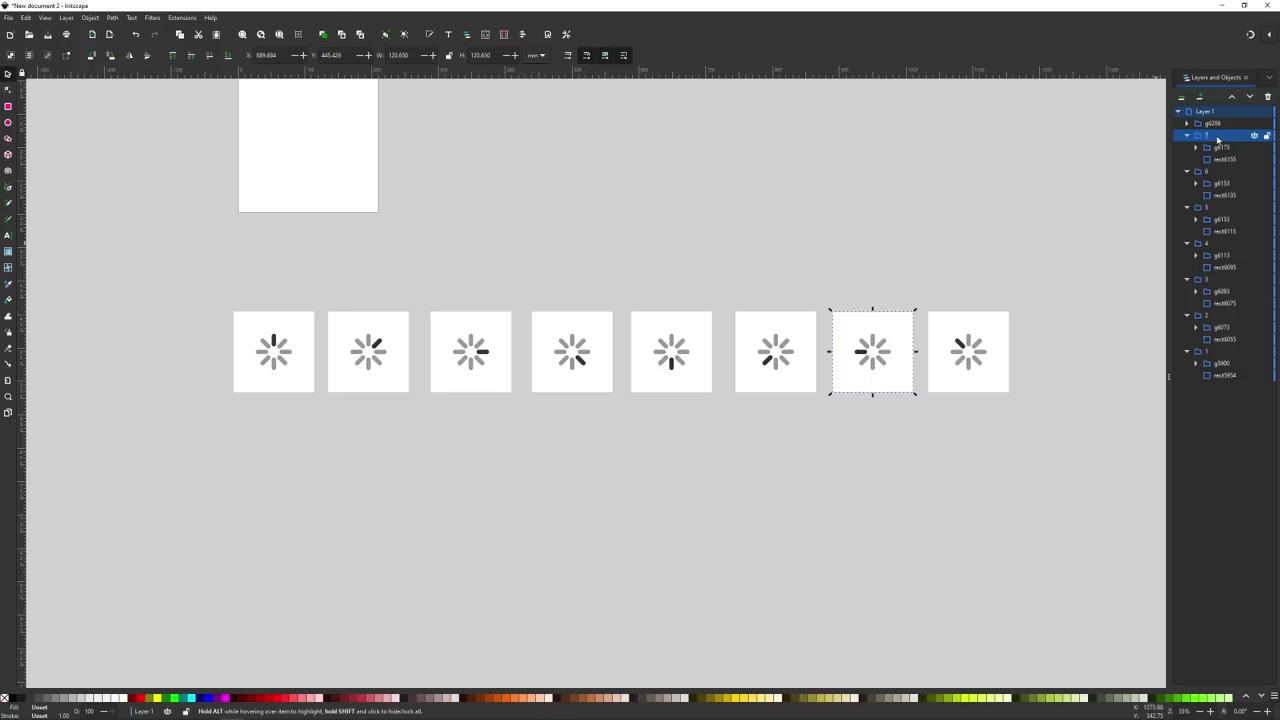
pyautogui.click(968, 352)
pyautogui.doubleClick(1212, 123)
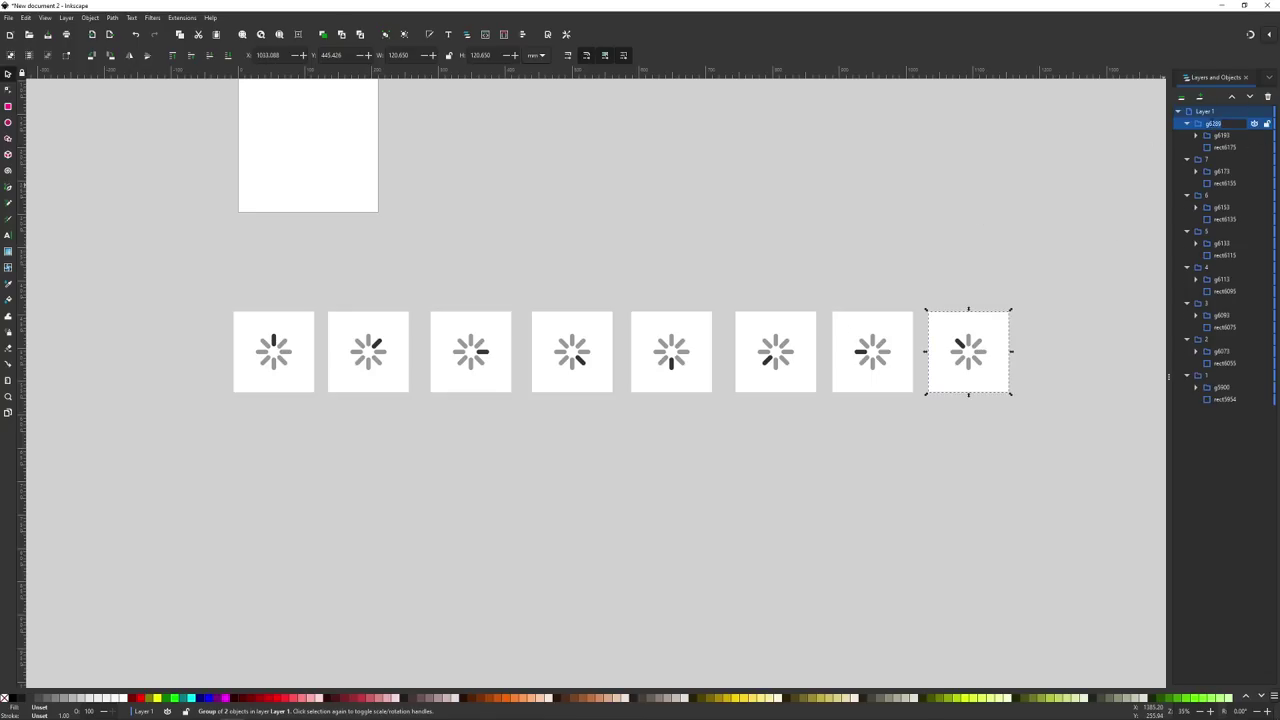
pyautogui.write('8')
pyautogui.press('Return')
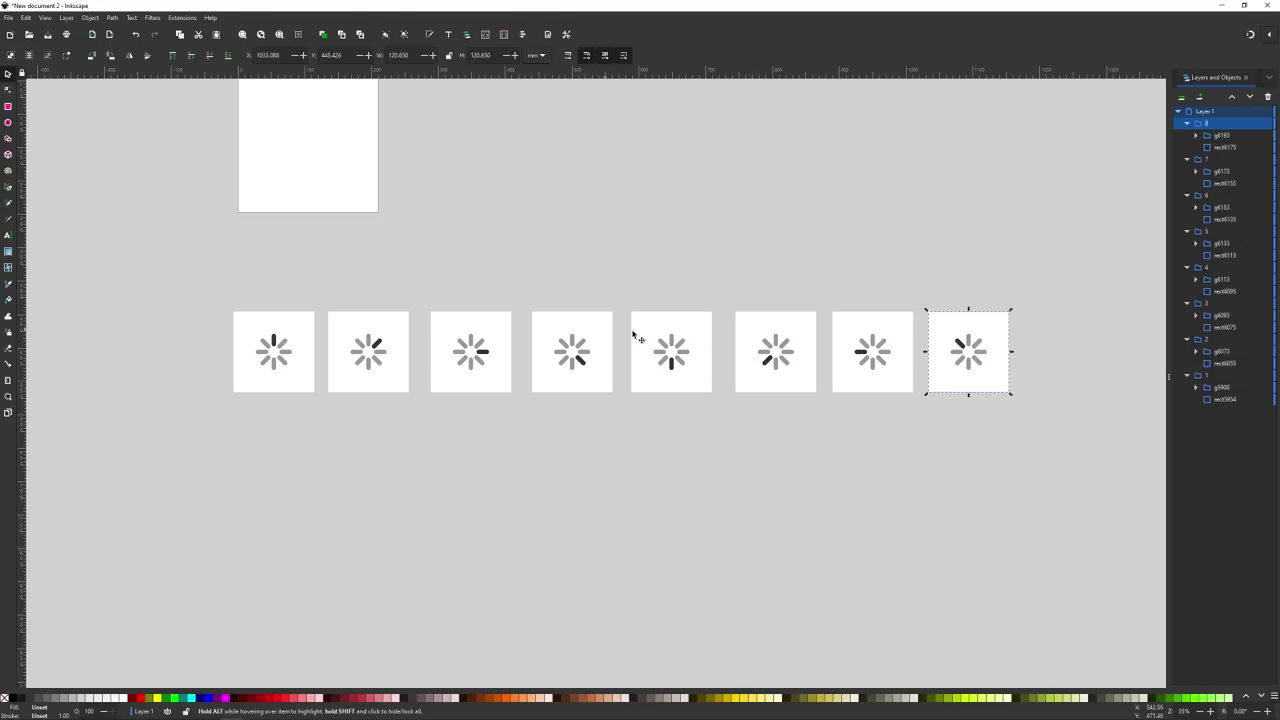
pyautogui.click(566, 461)
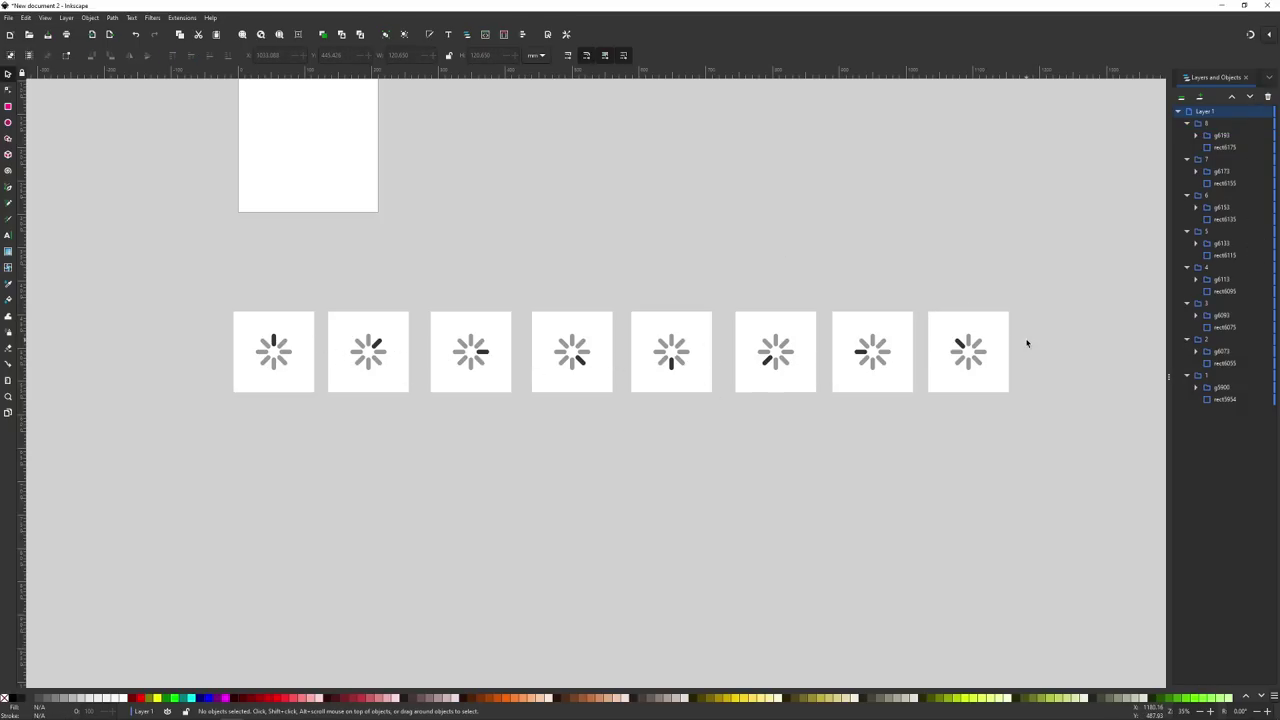
# - Open batch export with all eight frame groups selected and view its per-layer export option
pyautogui.moveTo(1078, 480); pyautogui.dragTo(158, 272)
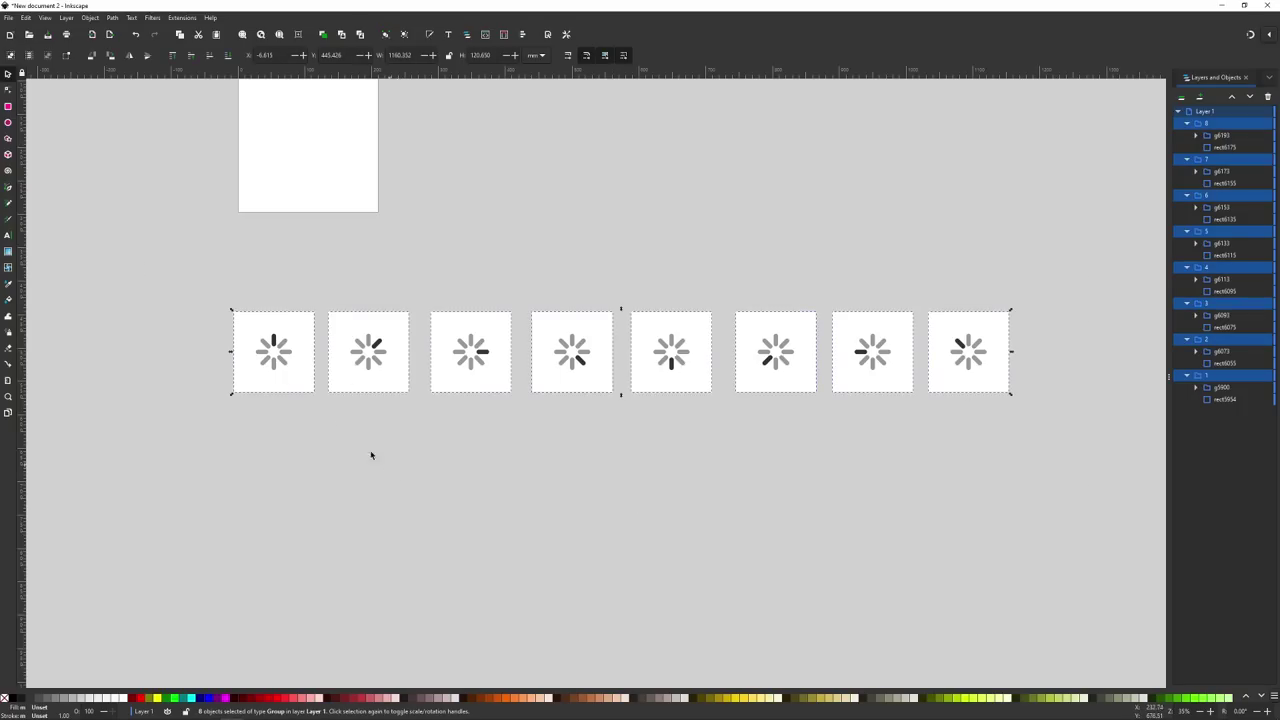
pyautogui.click(9, 18)
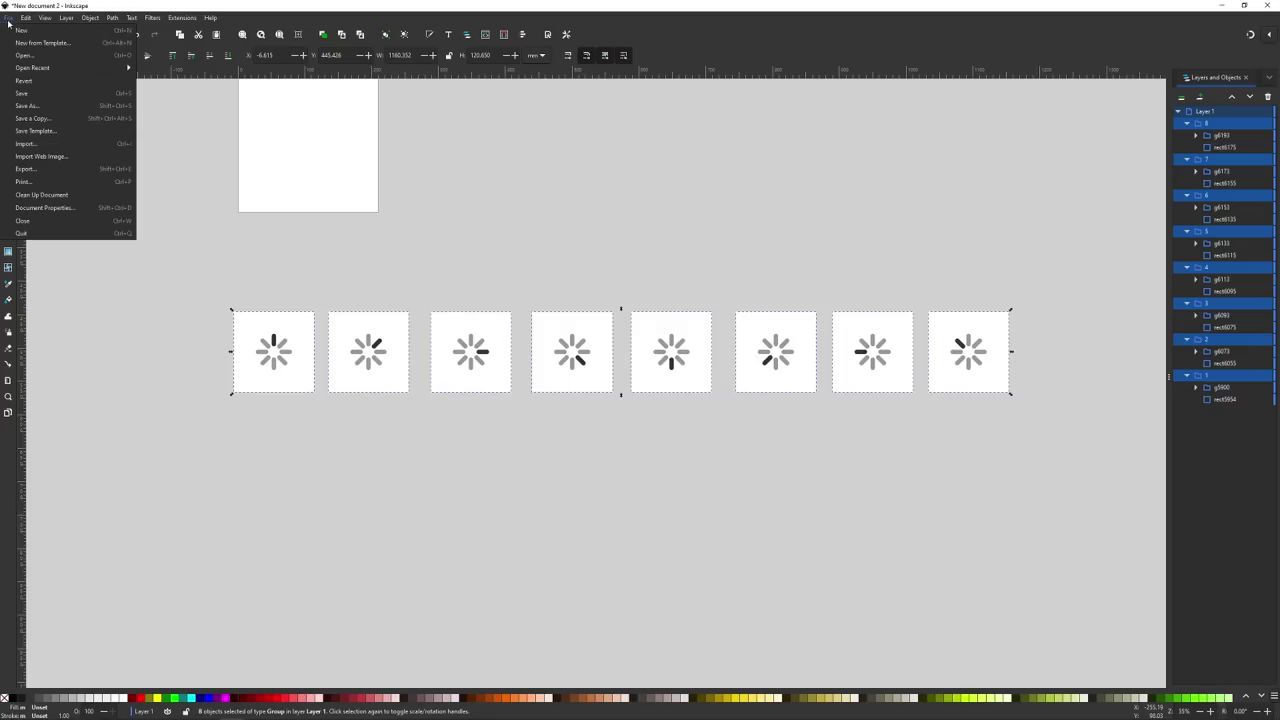
pyautogui.click(61, 168)
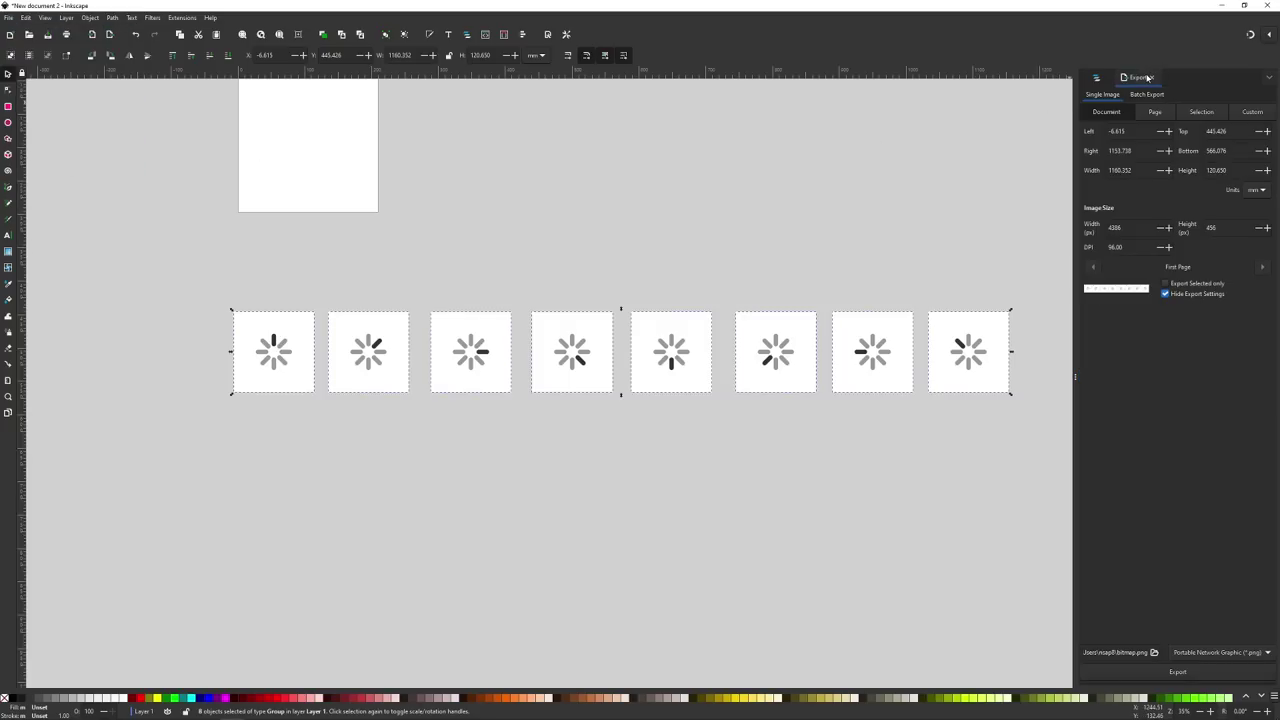
pyautogui.click(1147, 94)
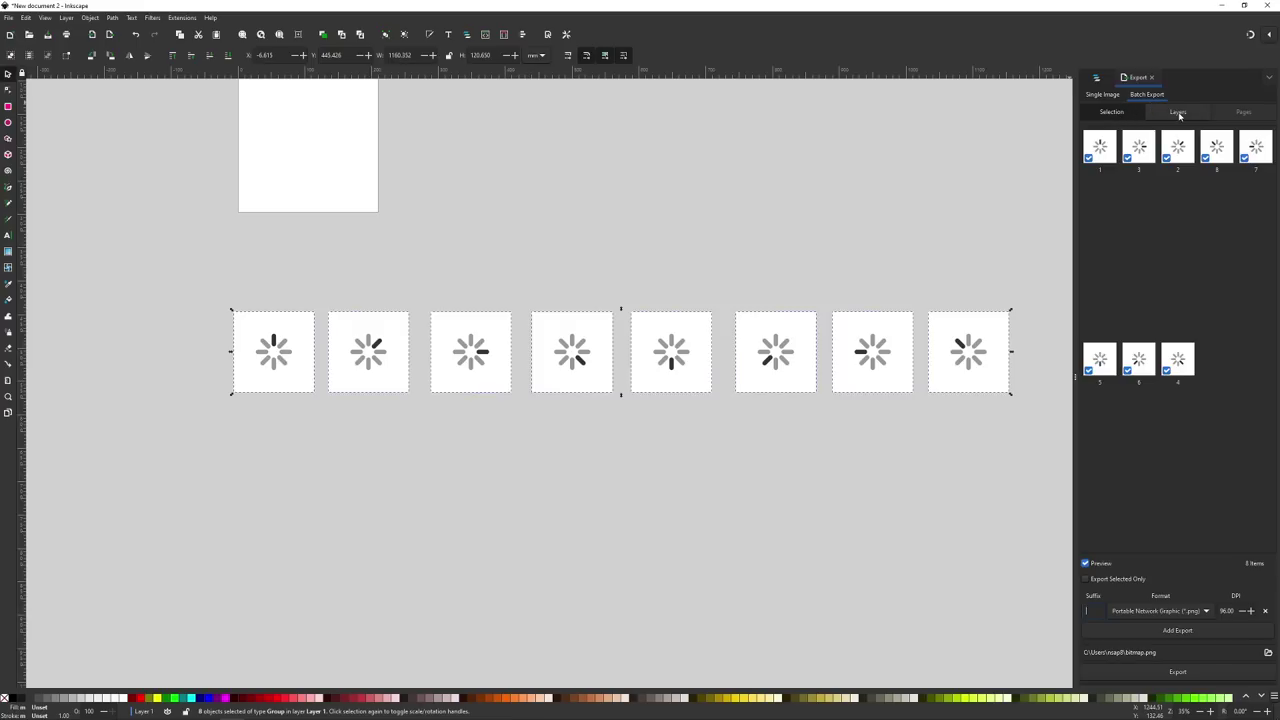
pyautogui.click(1179, 114)
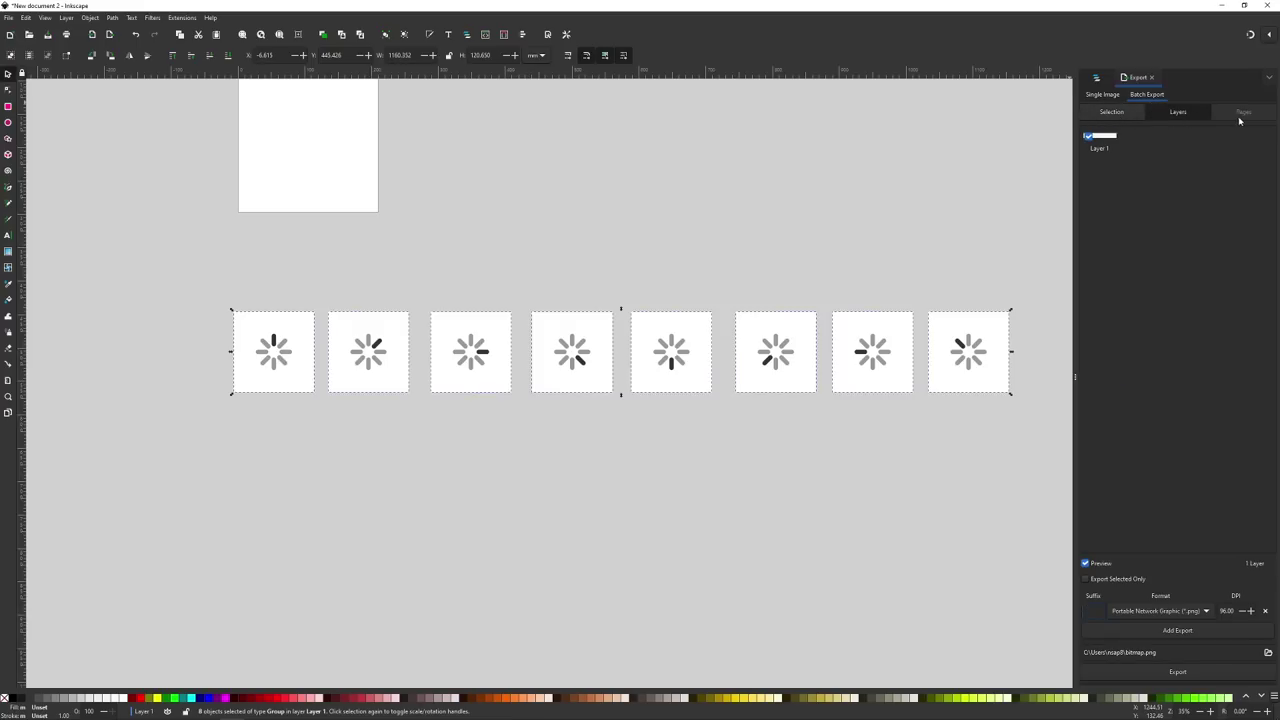
# - Batch-export the eight selected frame groups as separate PNG files on the Desktop with the base name Spinner, and clear the selection
pyautogui.click(1112, 111)
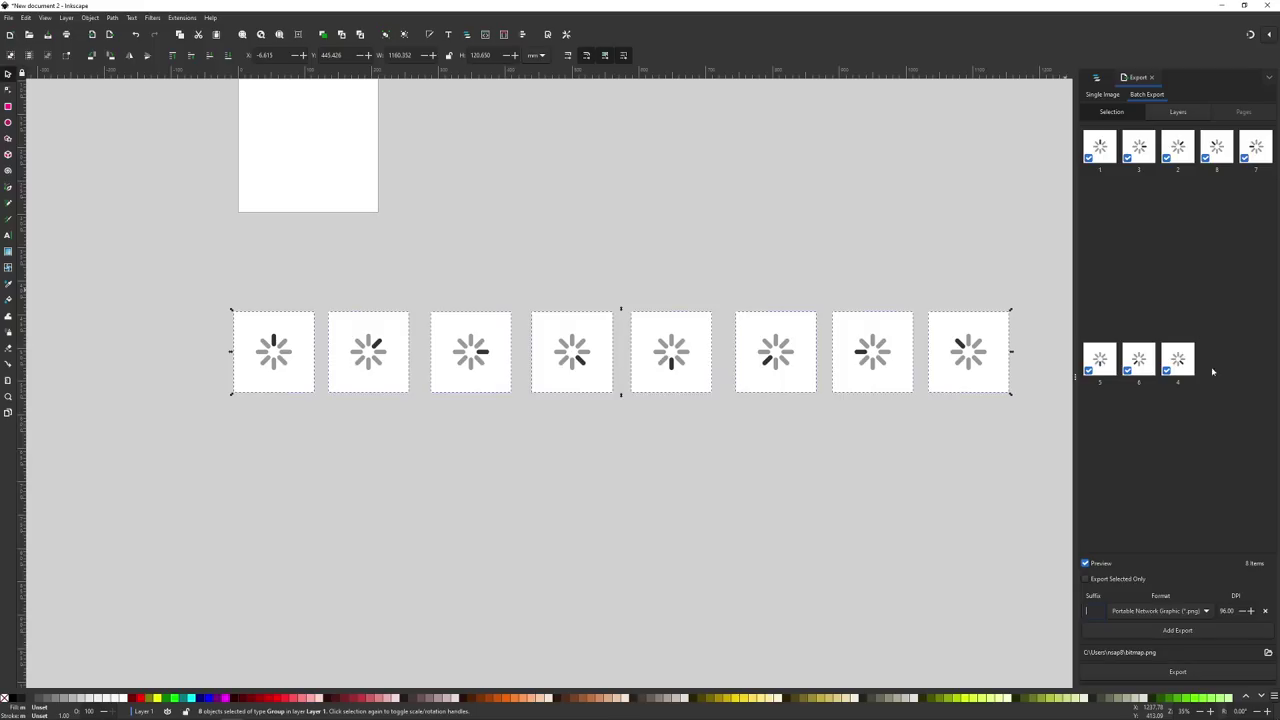
pyautogui.click(1268, 653)
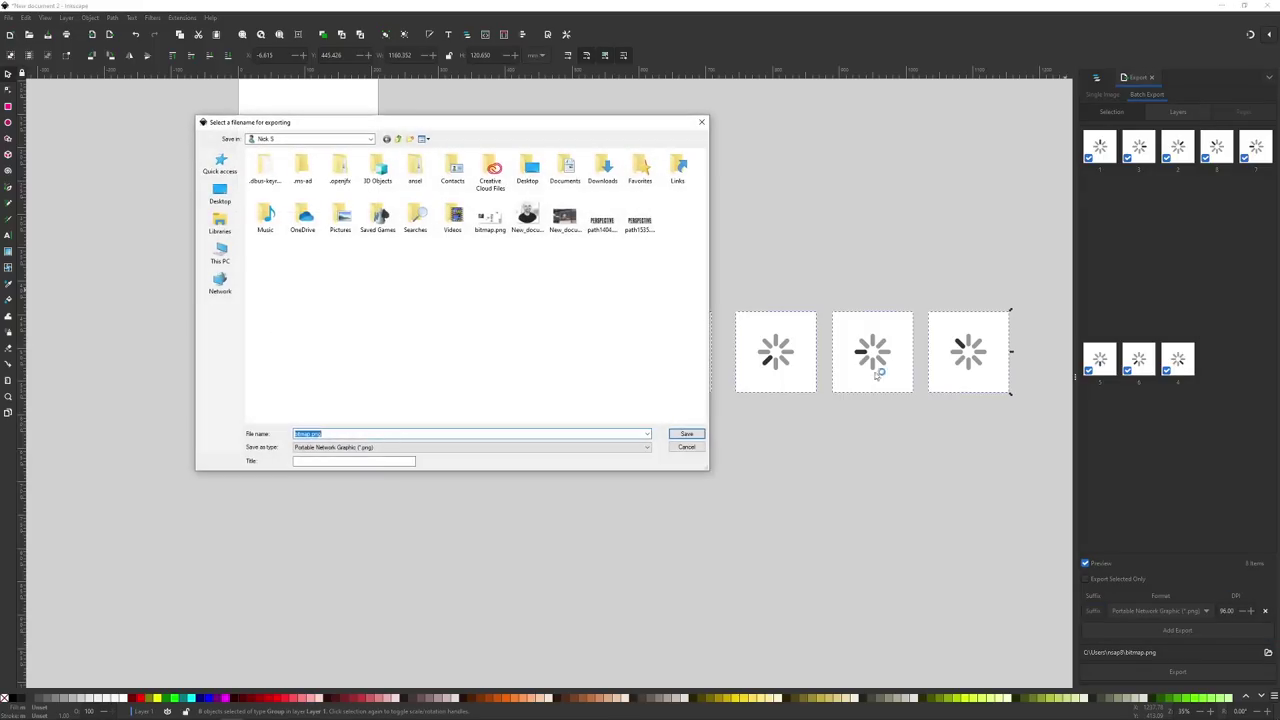
pyautogui.click(222, 196)
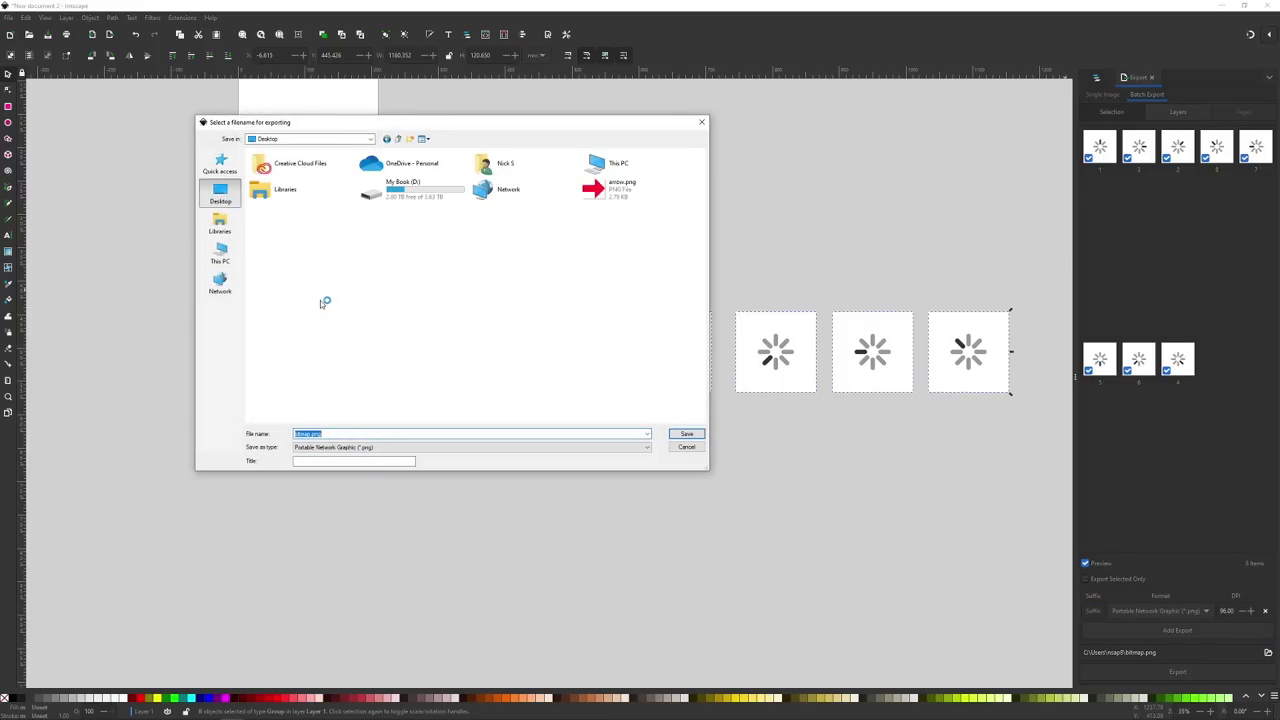
pyautogui.write('f')
pyautogui.write('Spinner')
pyautogui.click(685, 435)
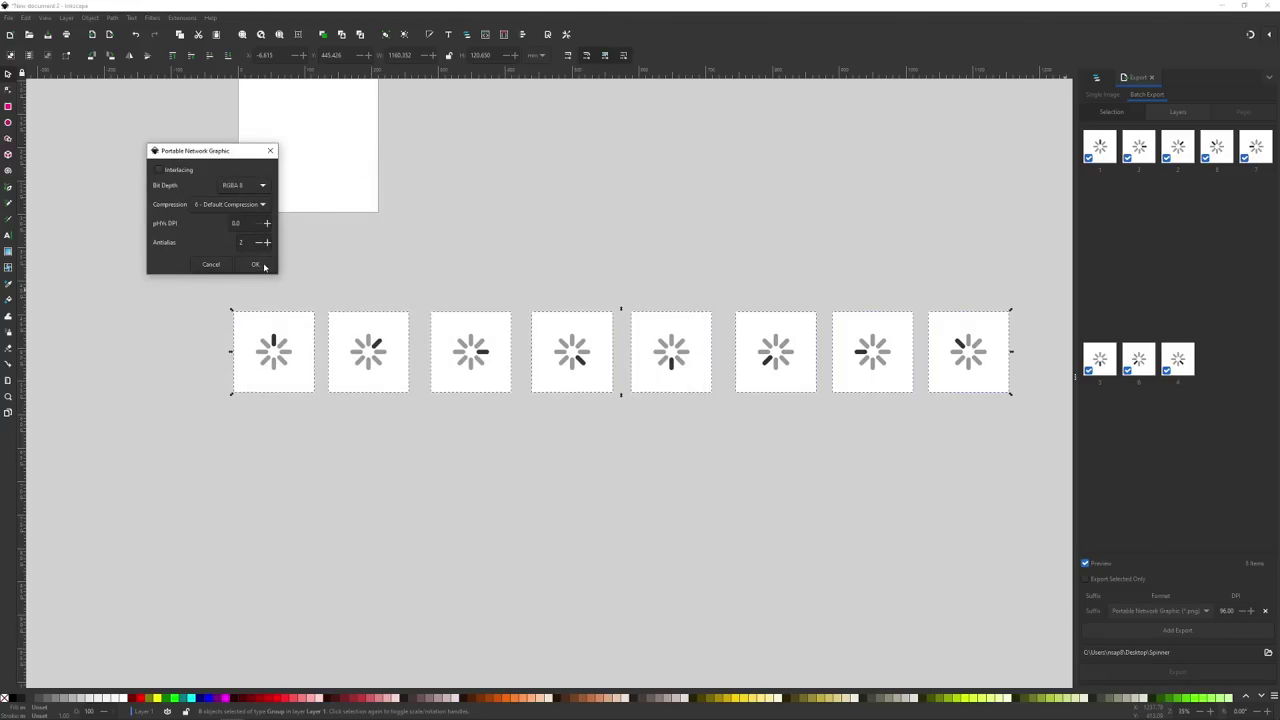
pyautogui.click(255, 265)
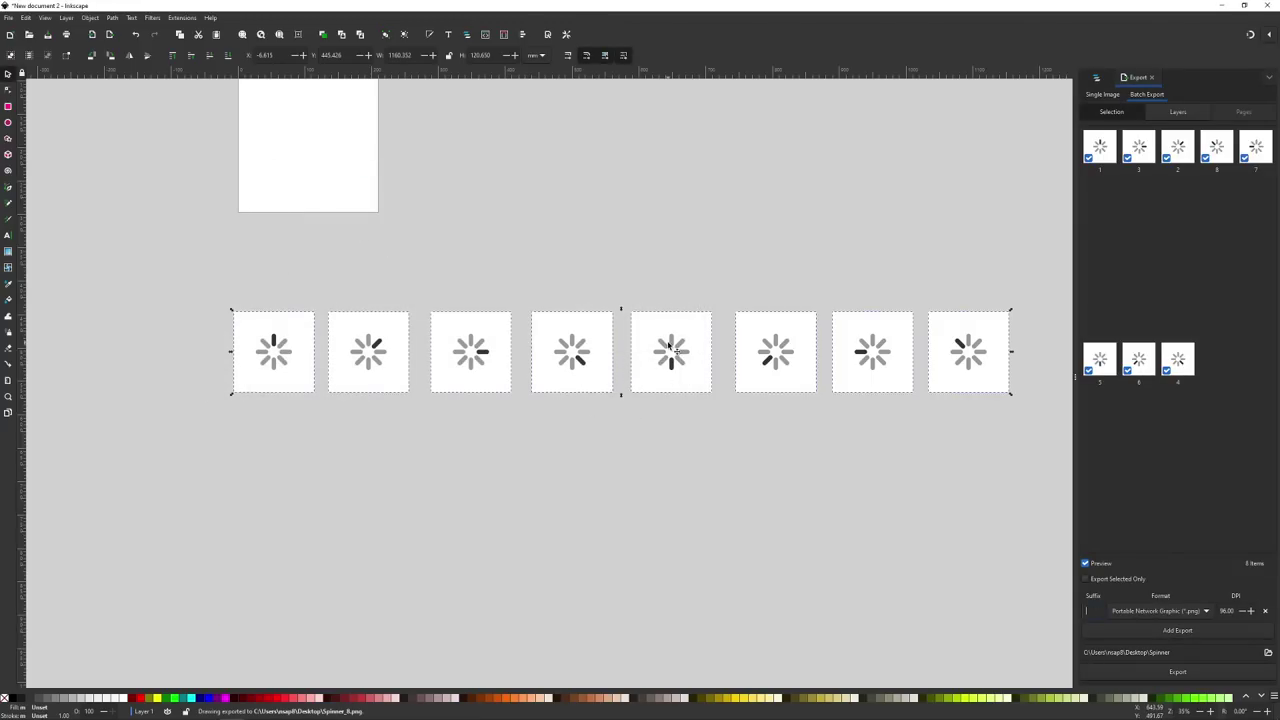
pyautogui.click(464, 493)
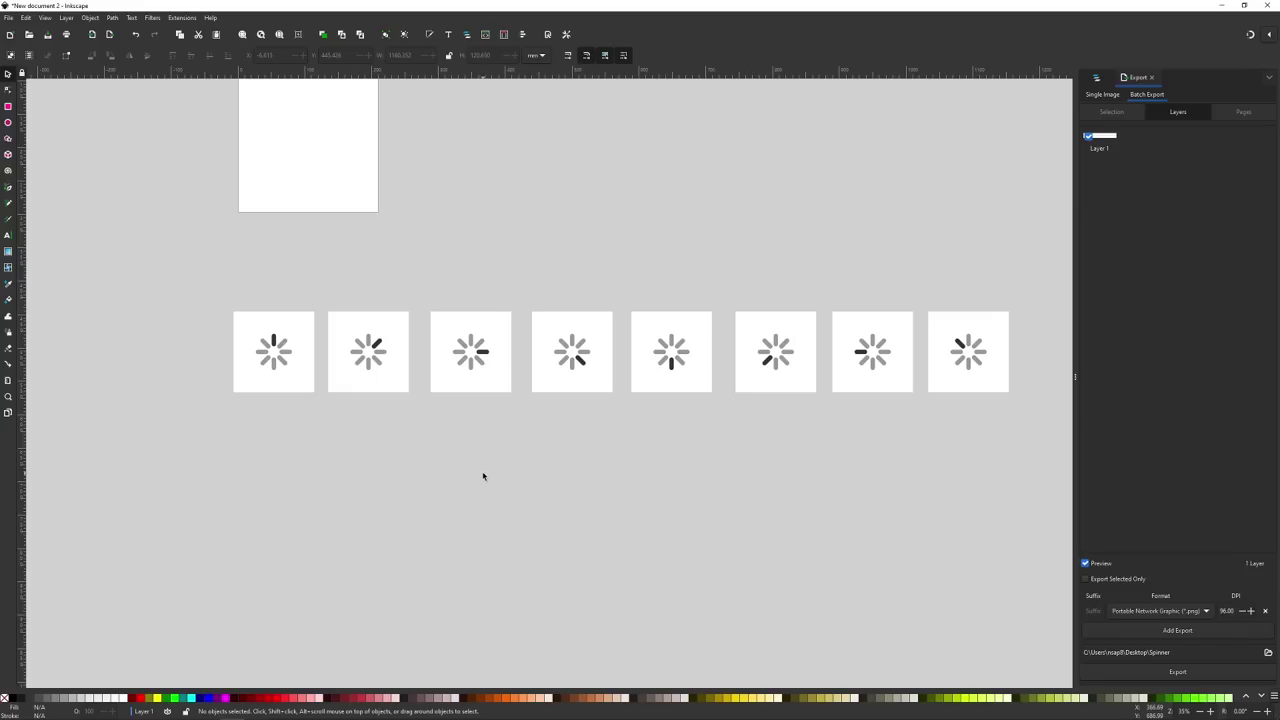
# - Switch to GIMP and open Spinner_1.png through Spinner_8.png from the Desktop together as layers of one image
pyautogui.click(380, 710)
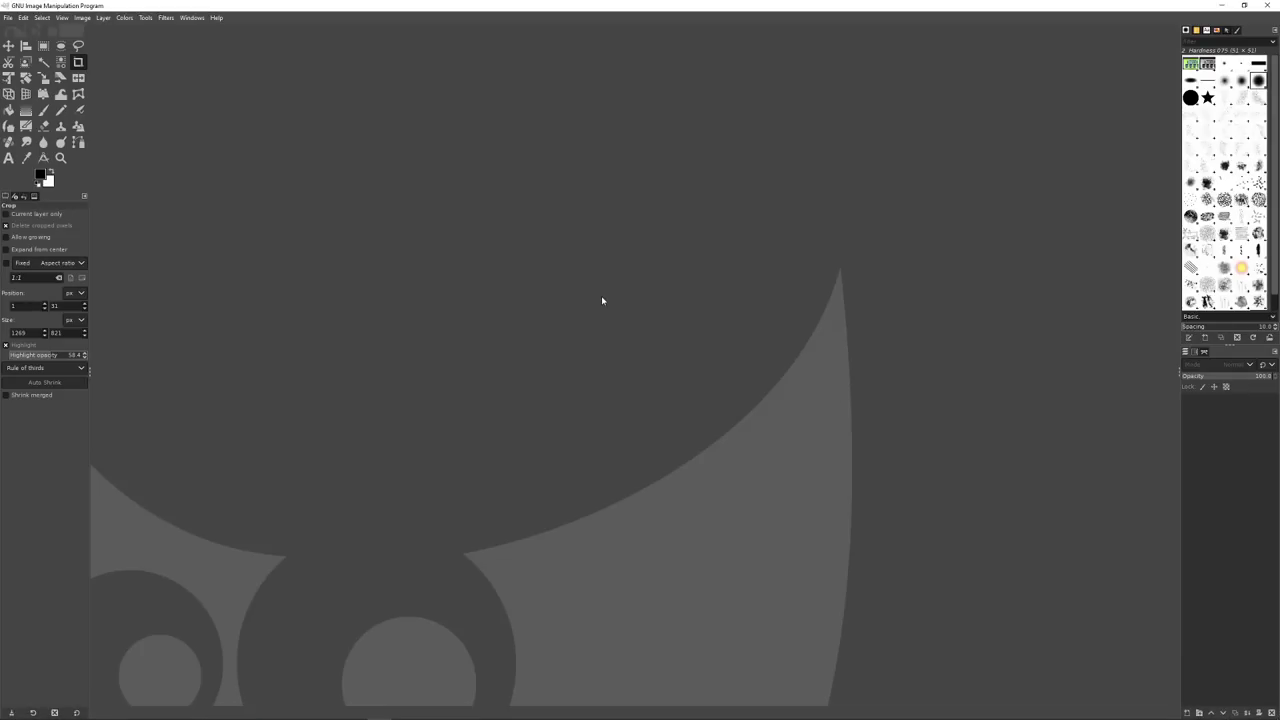
pyautogui.click(8, 18)
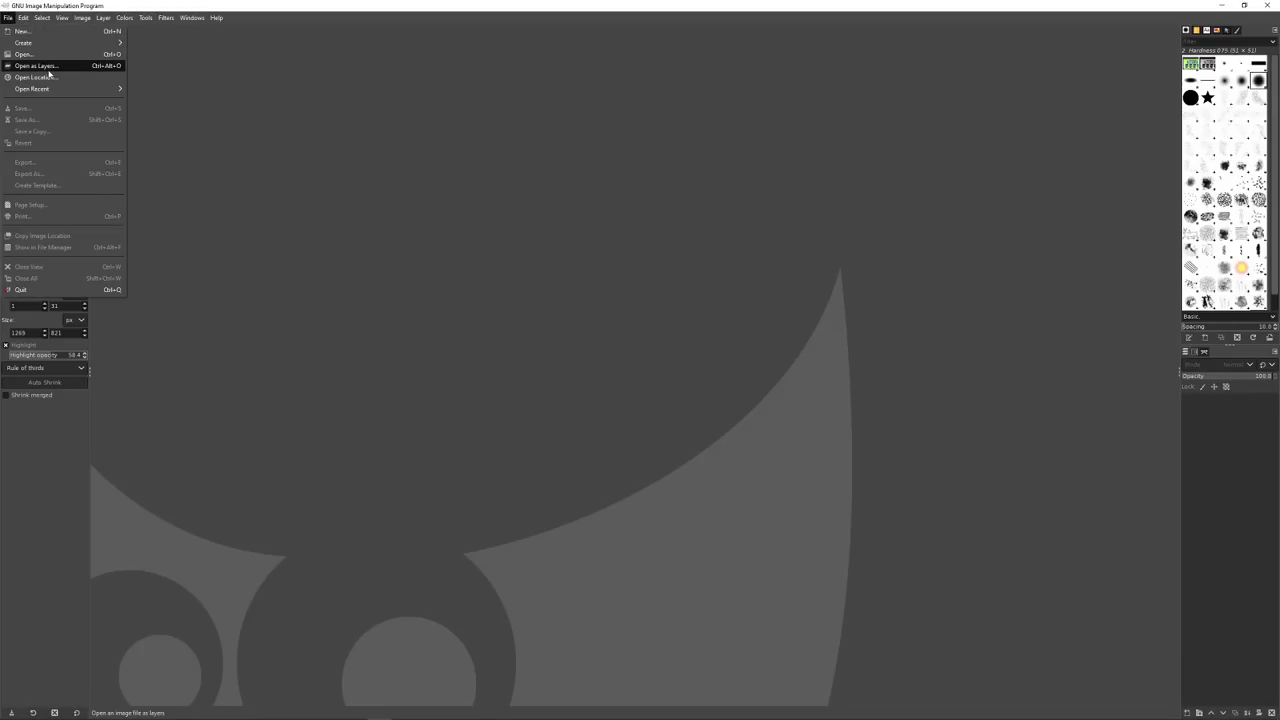
pyautogui.click(46, 67)
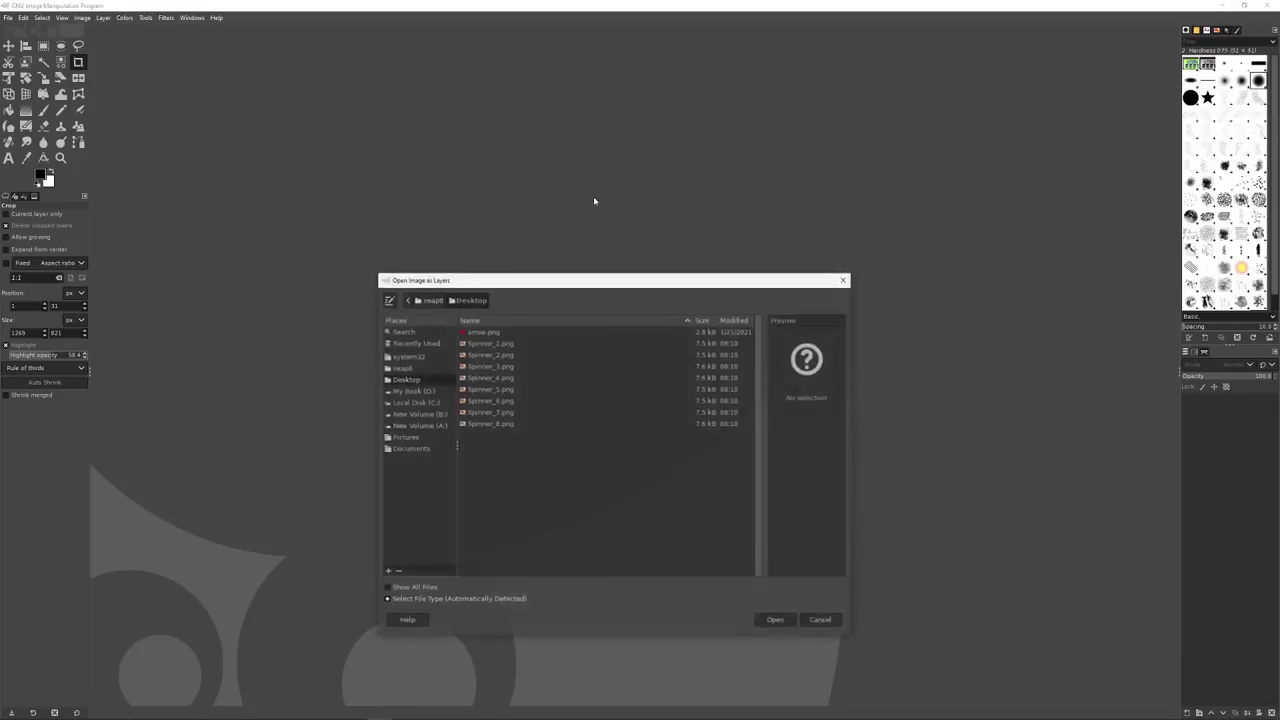
pyautogui.click(491, 345)
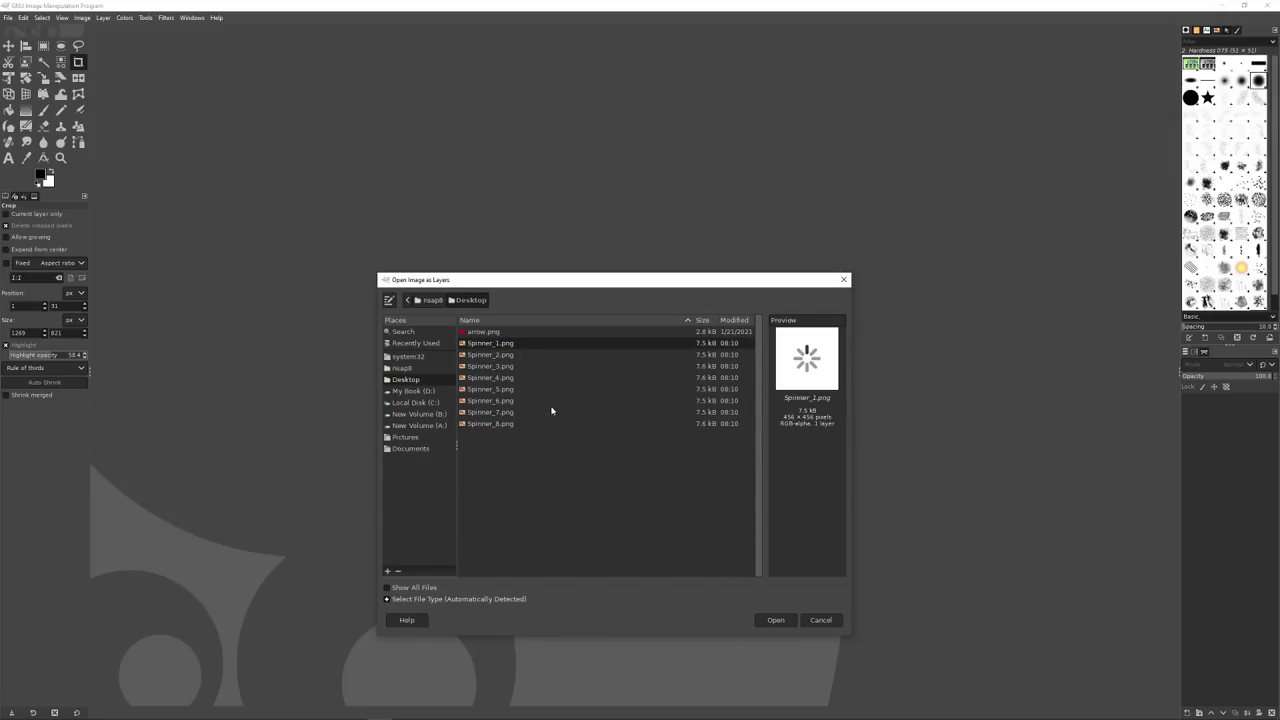
pyautogui.click(503, 354)
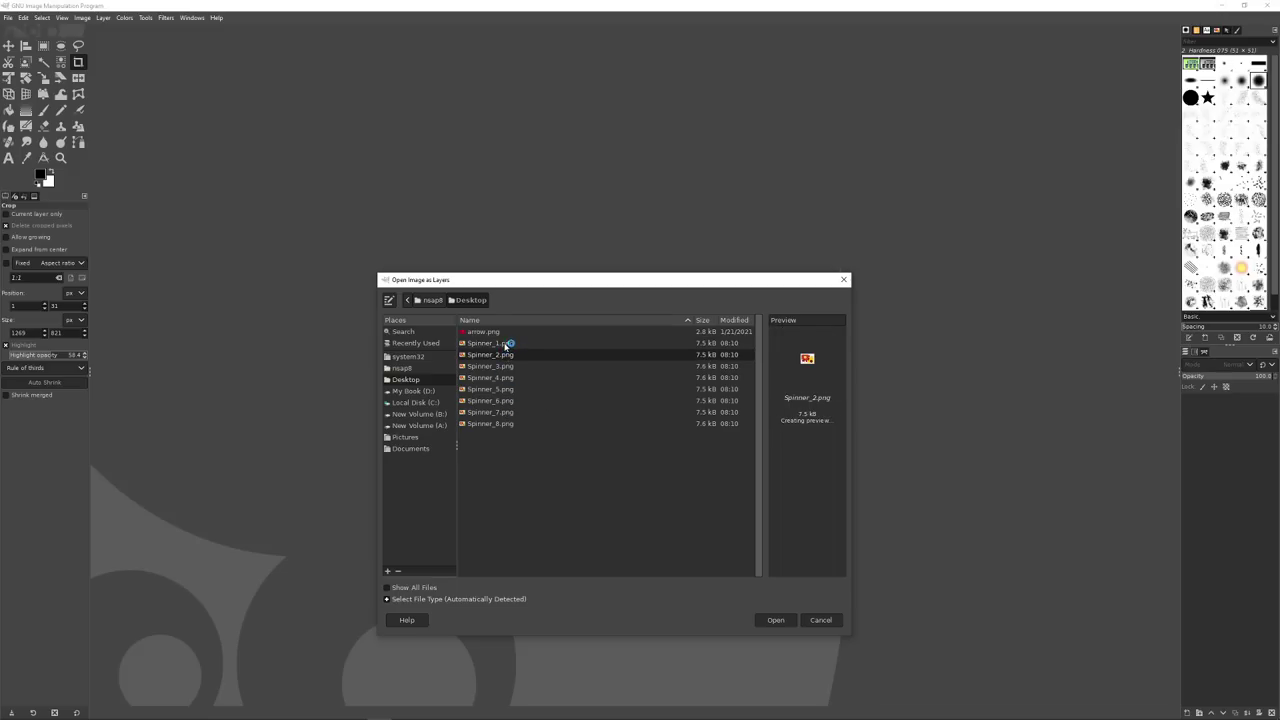
pyautogui.click(506, 345)
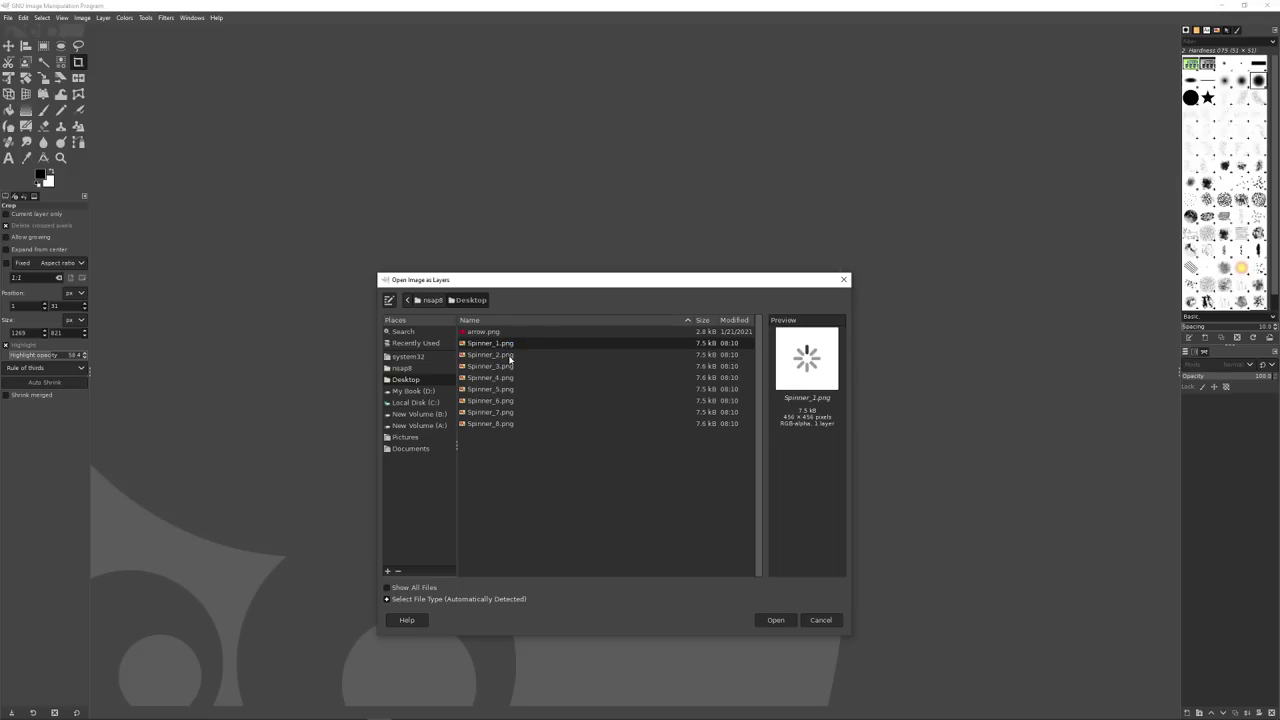
pyautogui.keyDown('shift'); pyautogui.click(508, 354); pyautogui.keyUp('shift')
pyautogui.keyDown('shift'); pyautogui.click(510, 366); pyautogui.keyUp('shift')
pyautogui.keyDown('shift'); pyautogui.click(510, 378); pyautogui.keyUp('shift')
pyautogui.keyDown('shift'); pyautogui.click(510, 389); pyautogui.keyUp('shift')
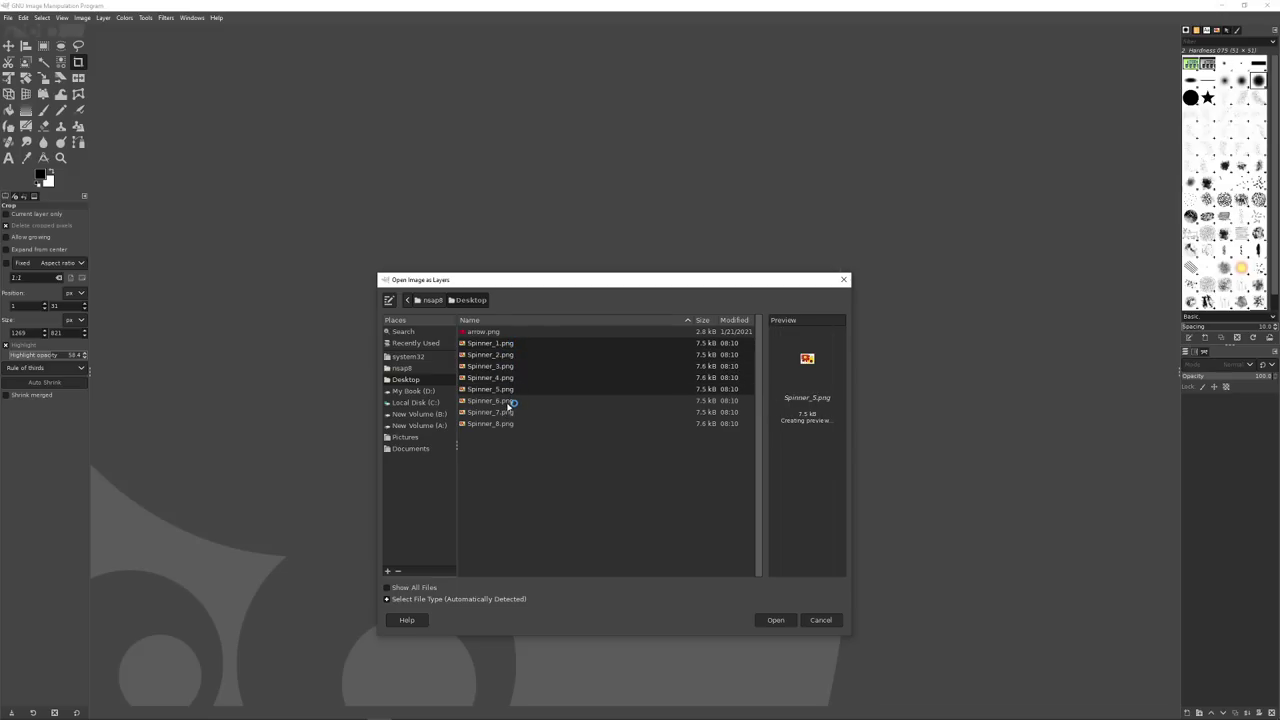
pyautogui.keyDown('shift'); pyautogui.click(510, 401); pyautogui.keyUp('shift')
pyautogui.keyDown('shift'); pyautogui.click(510, 412); pyautogui.keyUp('shift')
pyautogui.keyDown('shift'); pyautogui.click(509, 426); pyautogui.keyUp('shift')
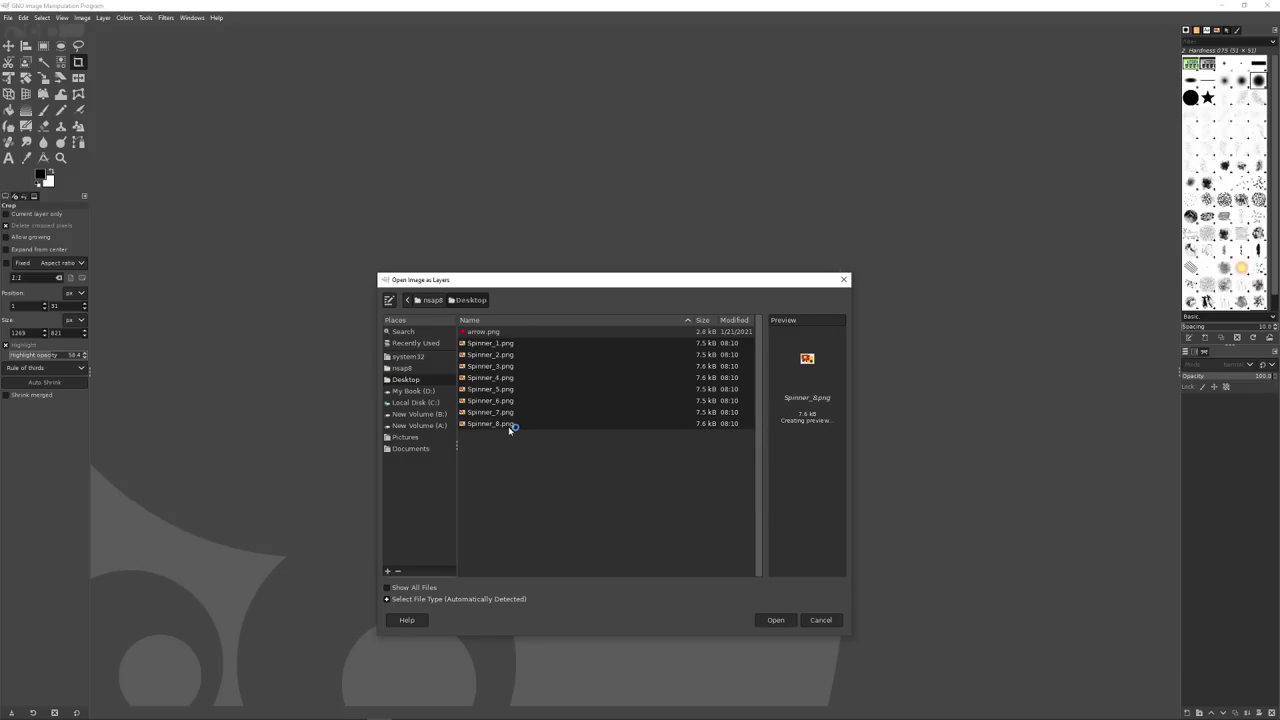
pyautogui.click(779, 621)
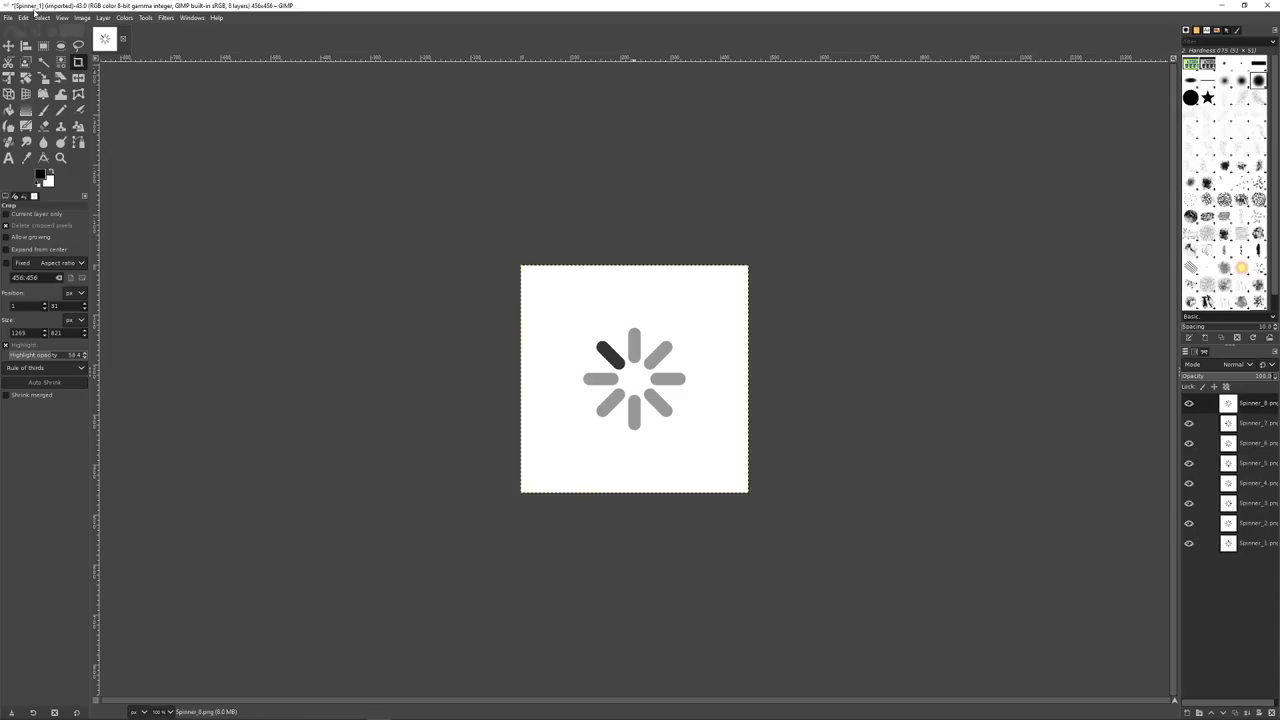
# - Start exporting the layered image to the Desktop as Spinner.gif, using the GIF image file type
pyautogui.click(9, 17)
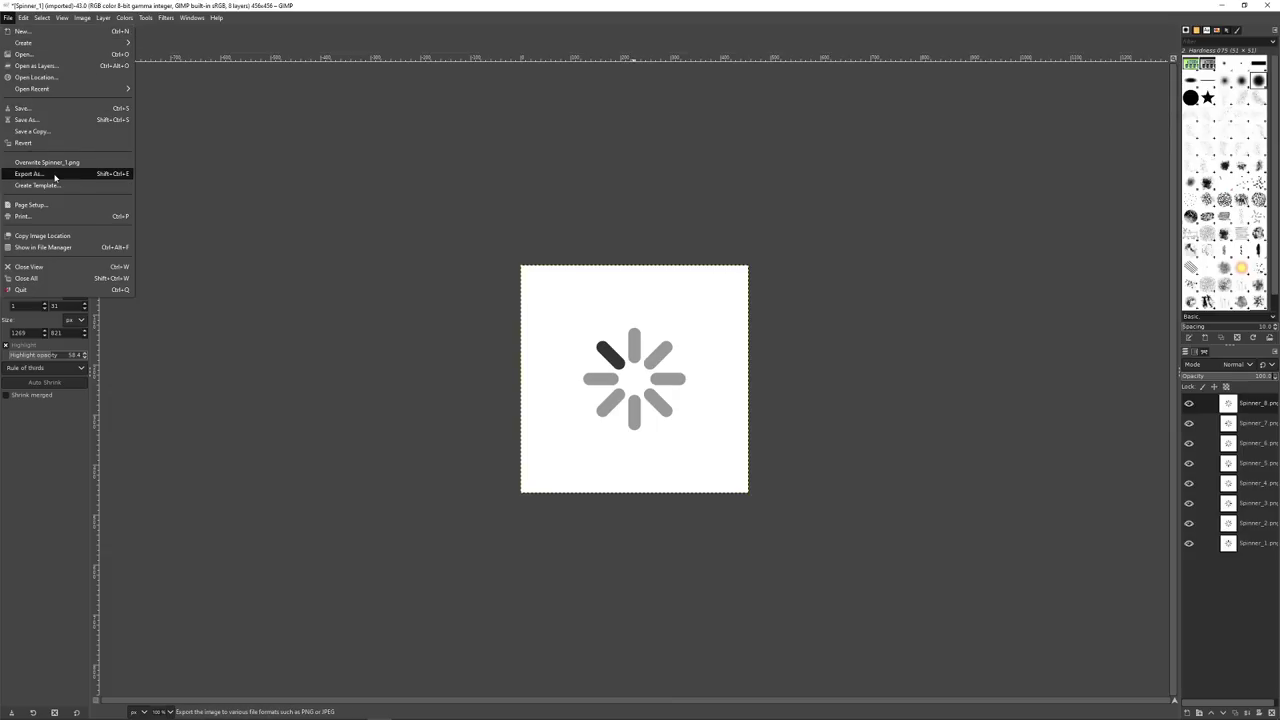
pyautogui.click(55, 177)
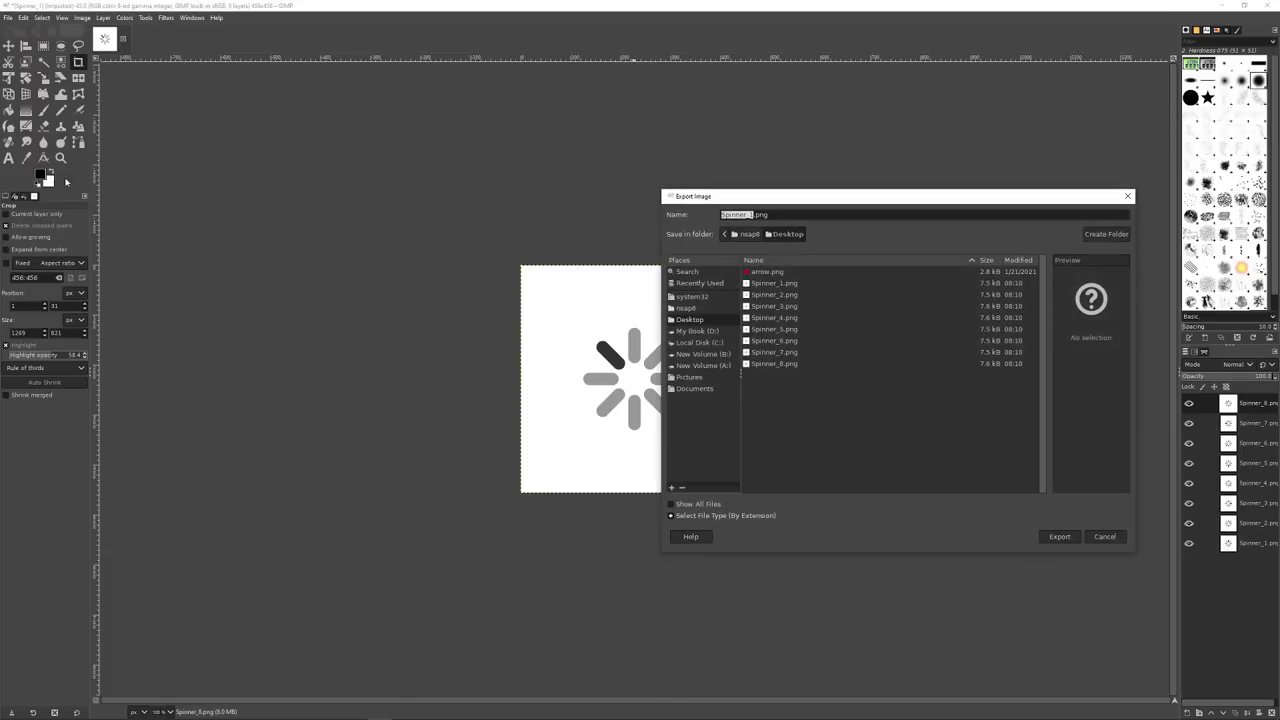
pyautogui.click(751, 214)
pyautogui.press('BackSpace')
pyautogui.press('BackSpace')
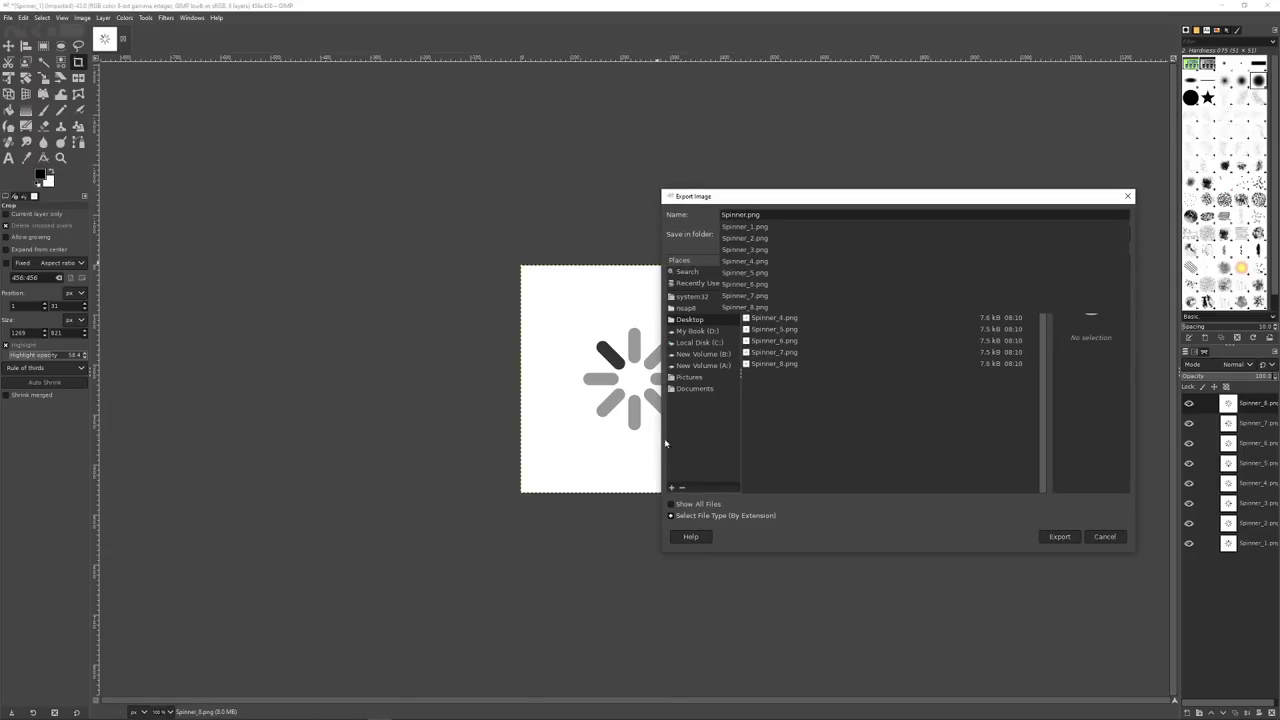
pyautogui.click(725, 518)
pyautogui.click(714, 516)
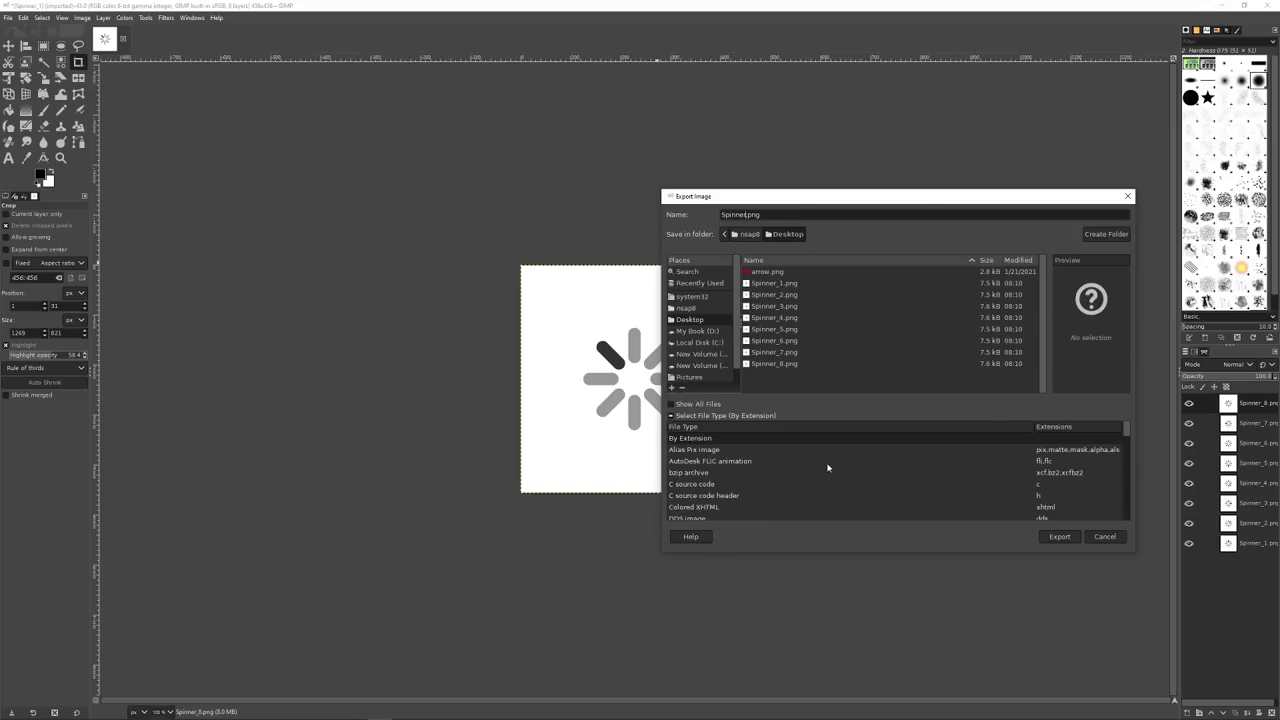
pyautogui.scroll(-5, 827, 467)
pyautogui.click(697, 471)
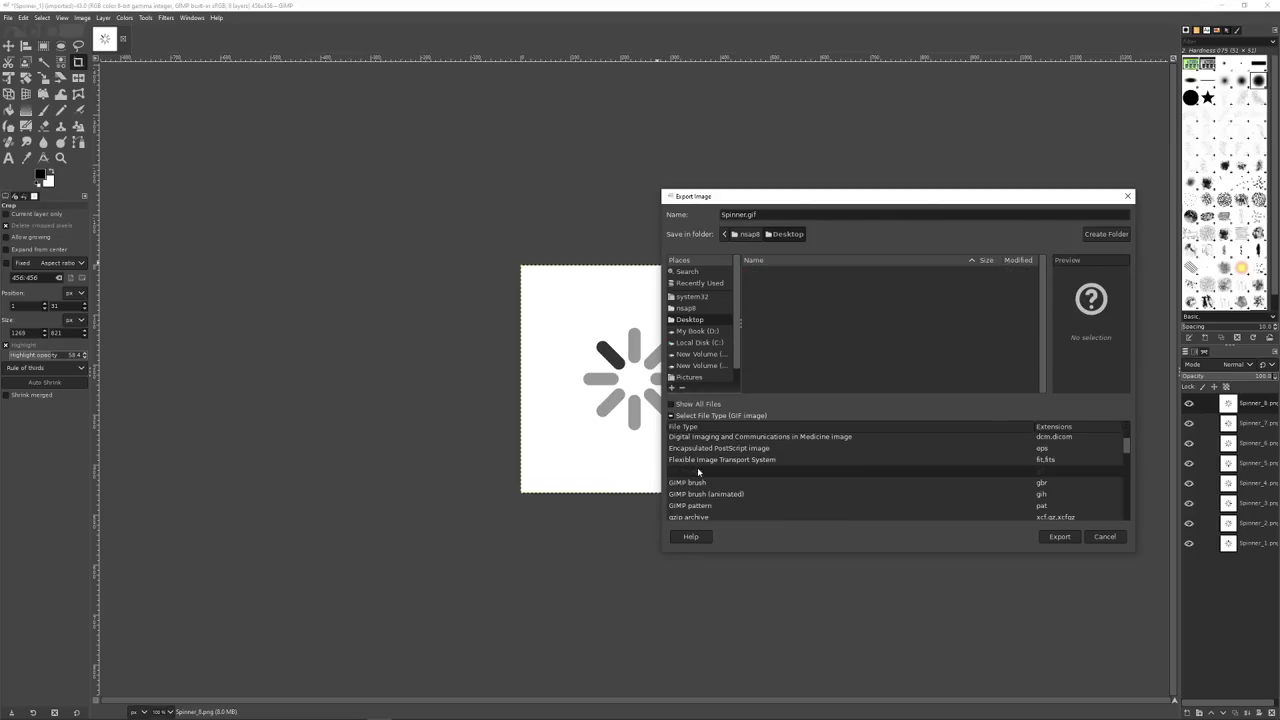
pyautogui.click(1059, 536)
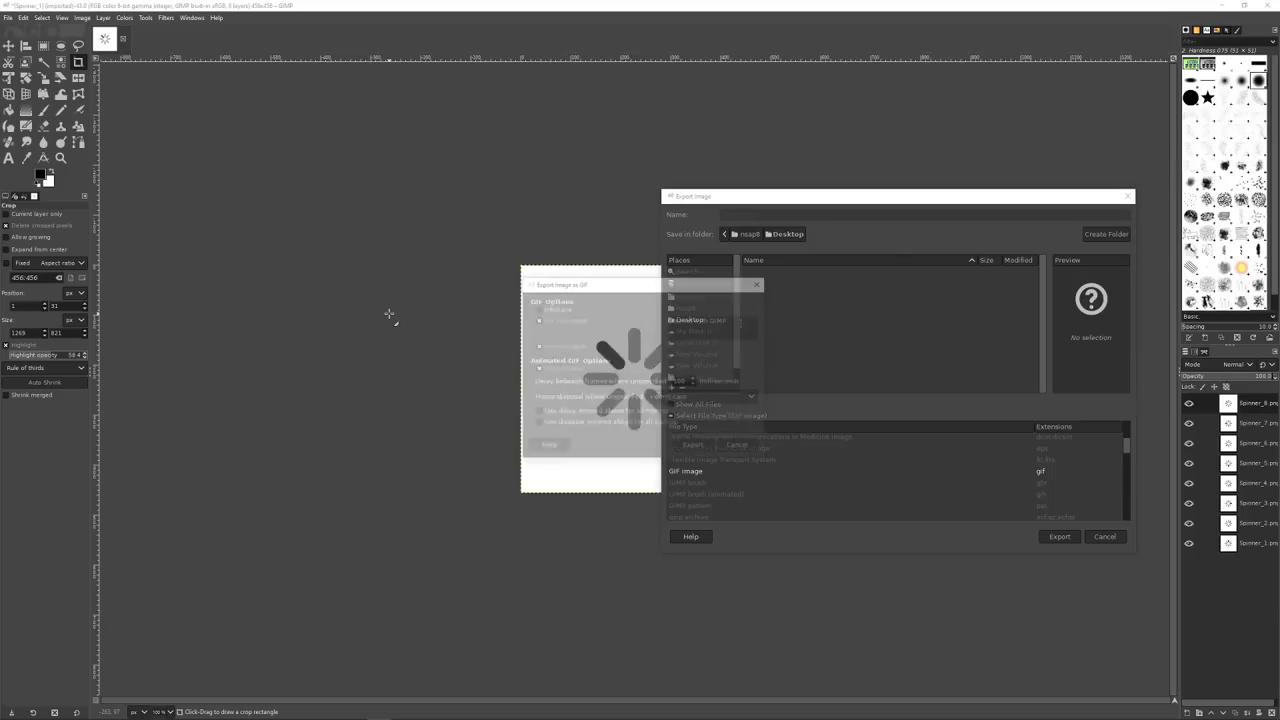
# - Export the GIF as an animation that loops forever with a 100 millisecond delay between frames
pyautogui.moveTo(626, 289); pyautogui.dragTo(551, 230)
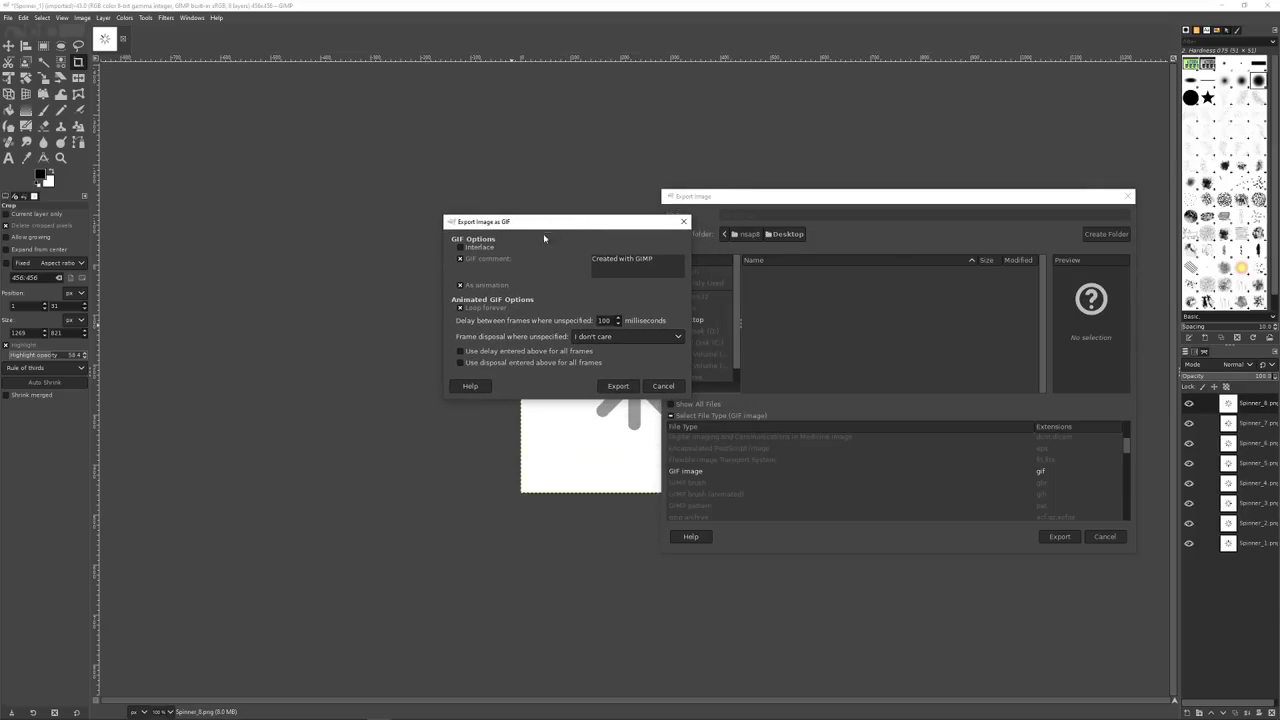
pyautogui.click(461, 286)
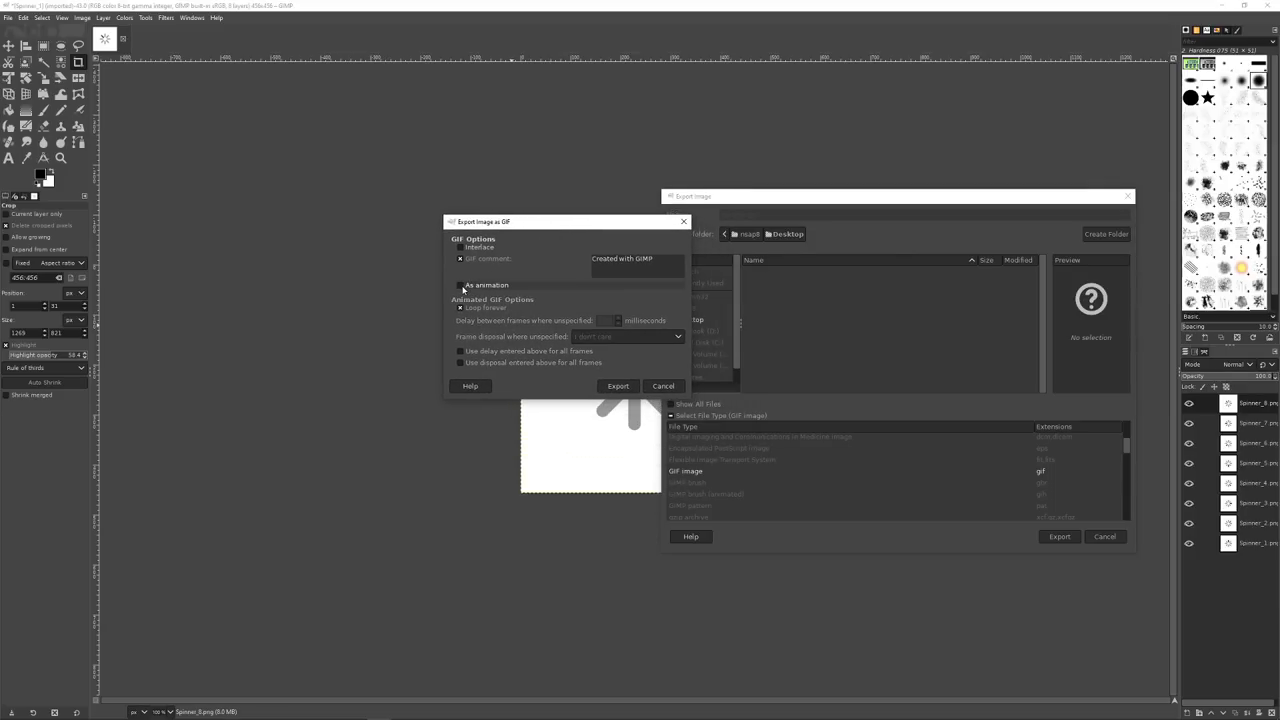
pyautogui.click(468, 286)
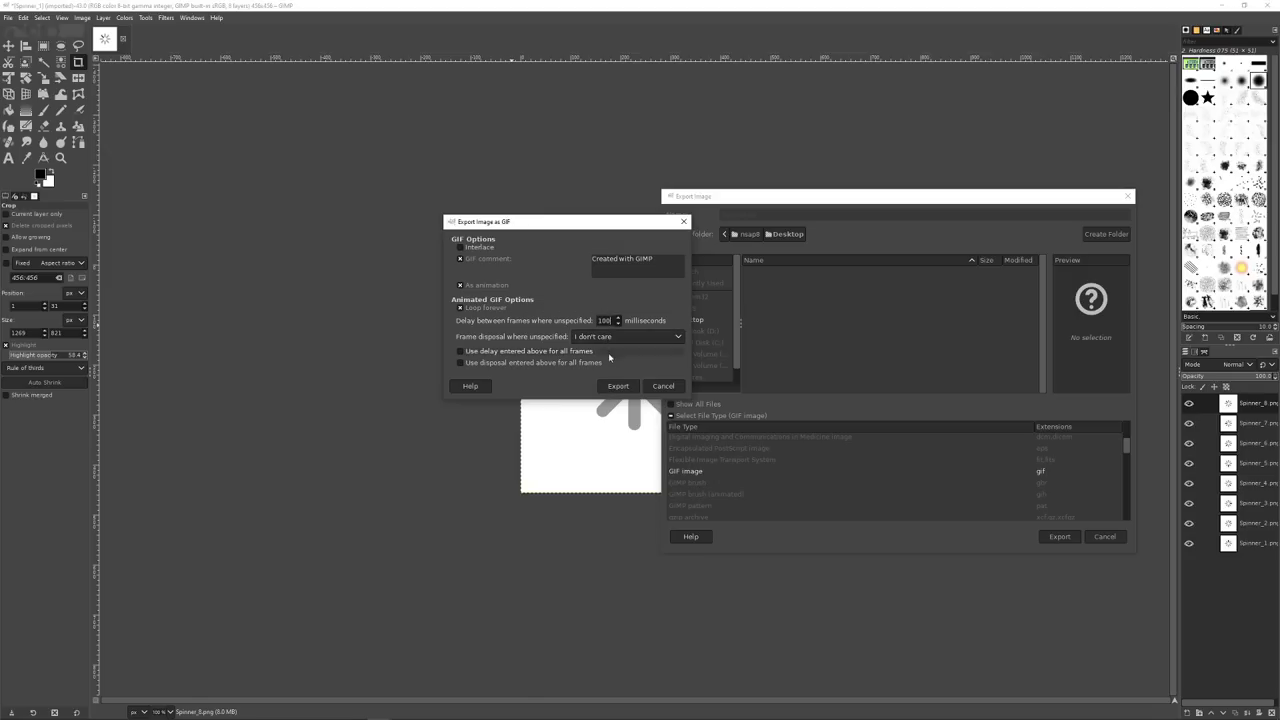
pyautogui.click(611, 389)
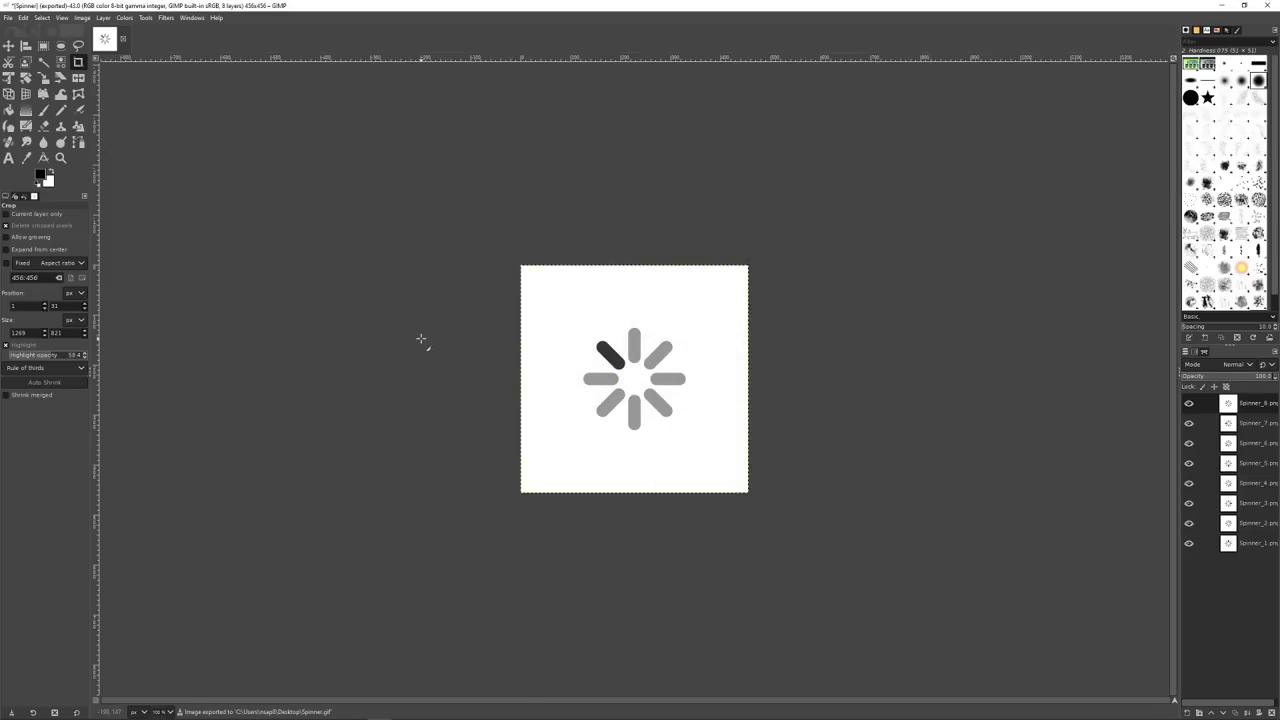
# - Minimize the GIMP window and both open Inkscape document windows
pyautogui.click(1221, 5)
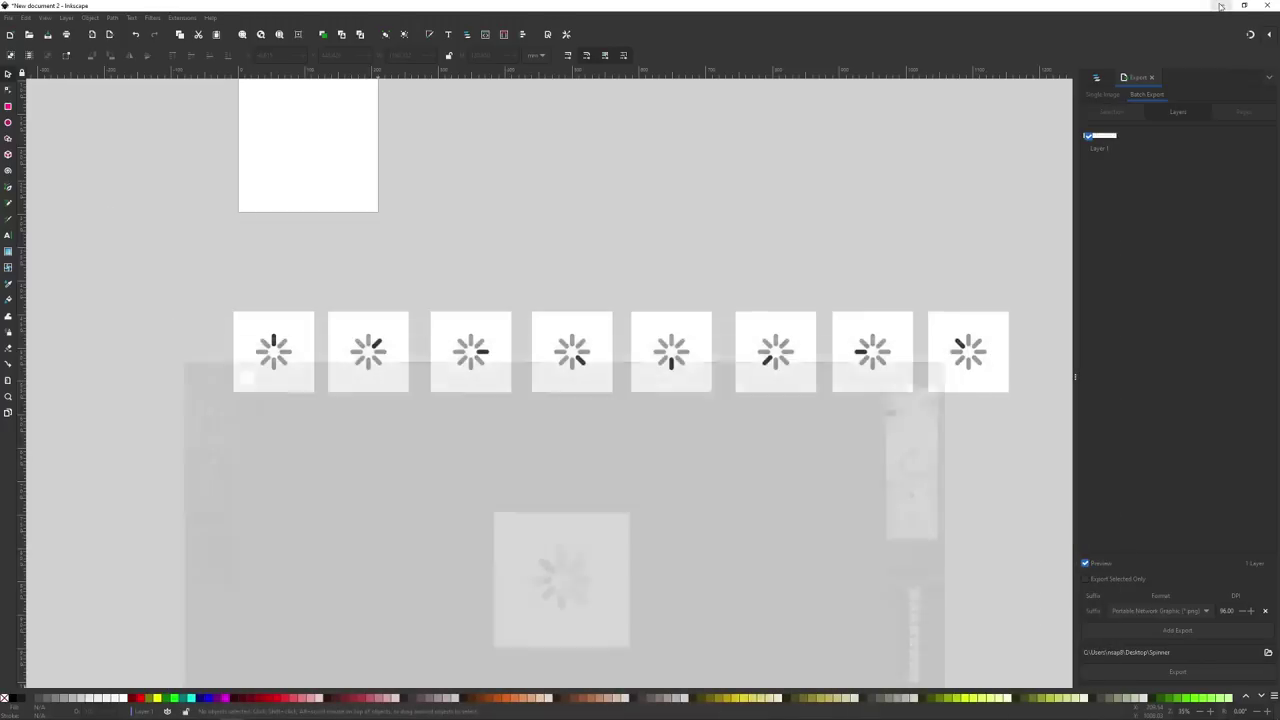
pyautogui.click(1221, 5)
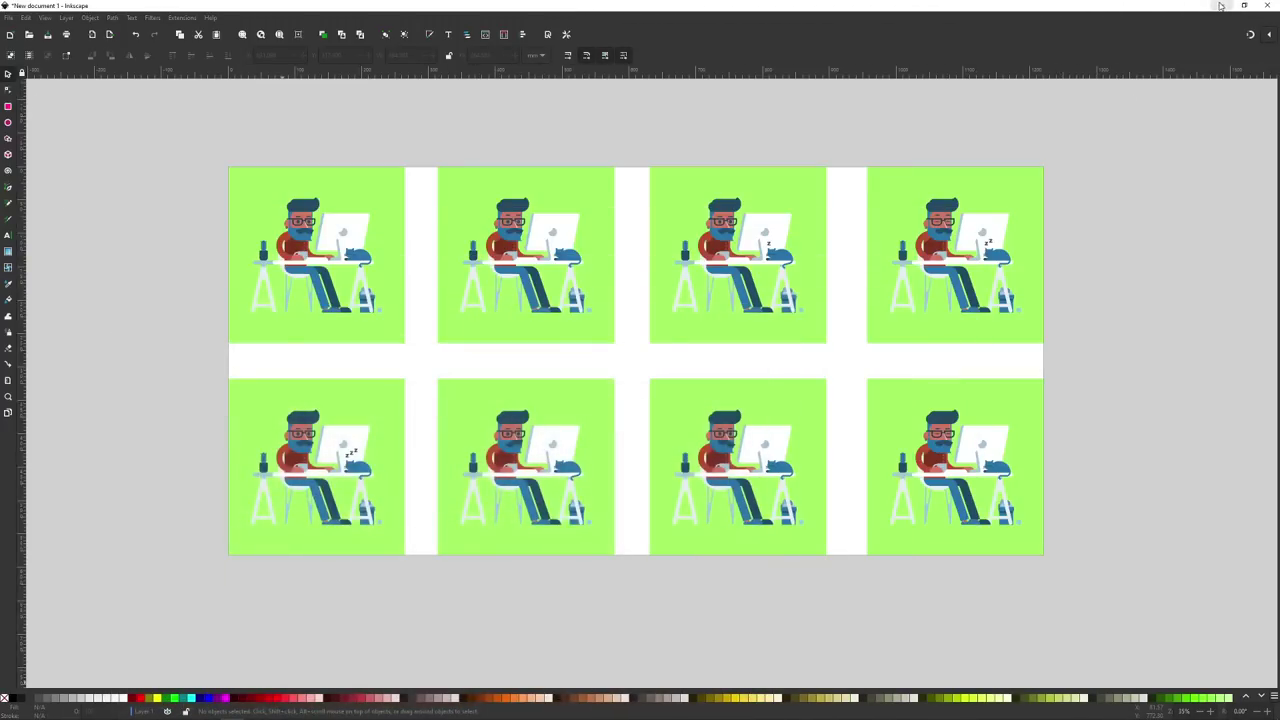
pyautogui.click(1219, 5)
pyautogui.click(1267, 8)
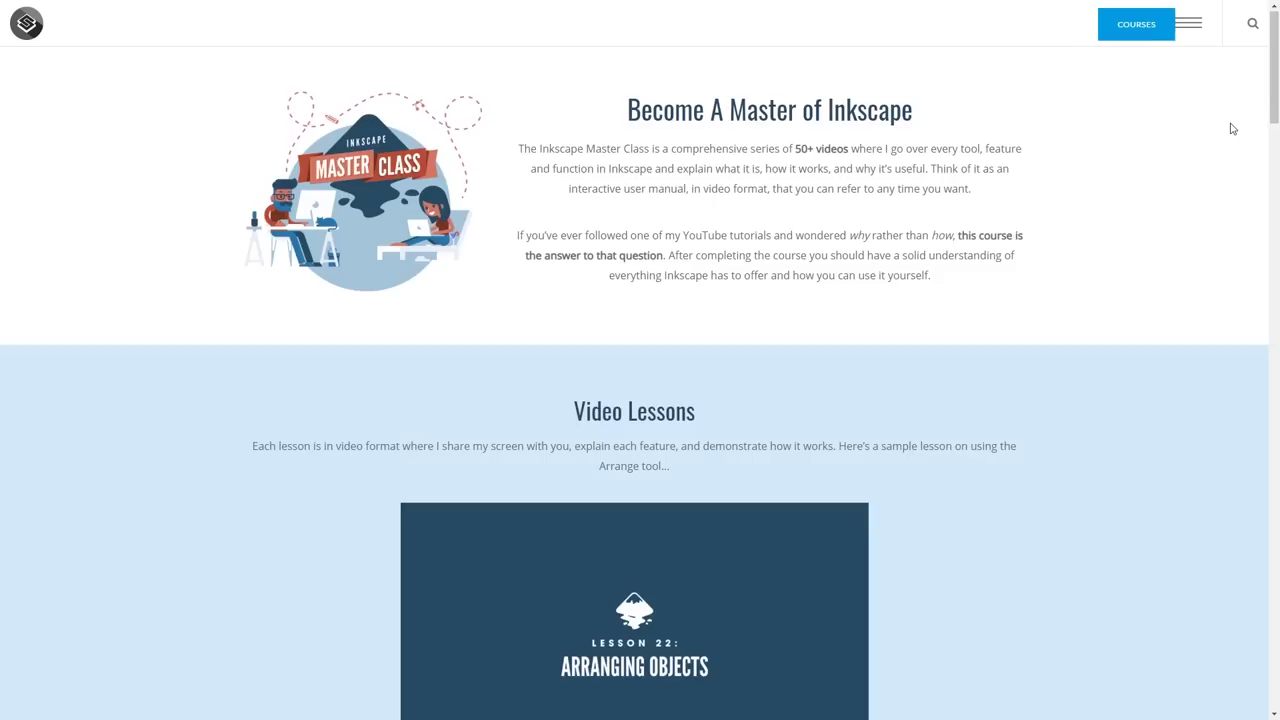
# - Look through the Inkscape Master Class web page, including its sample video lesson, support section and course contents
pyautogui.scroll(-5, 1232, 128)
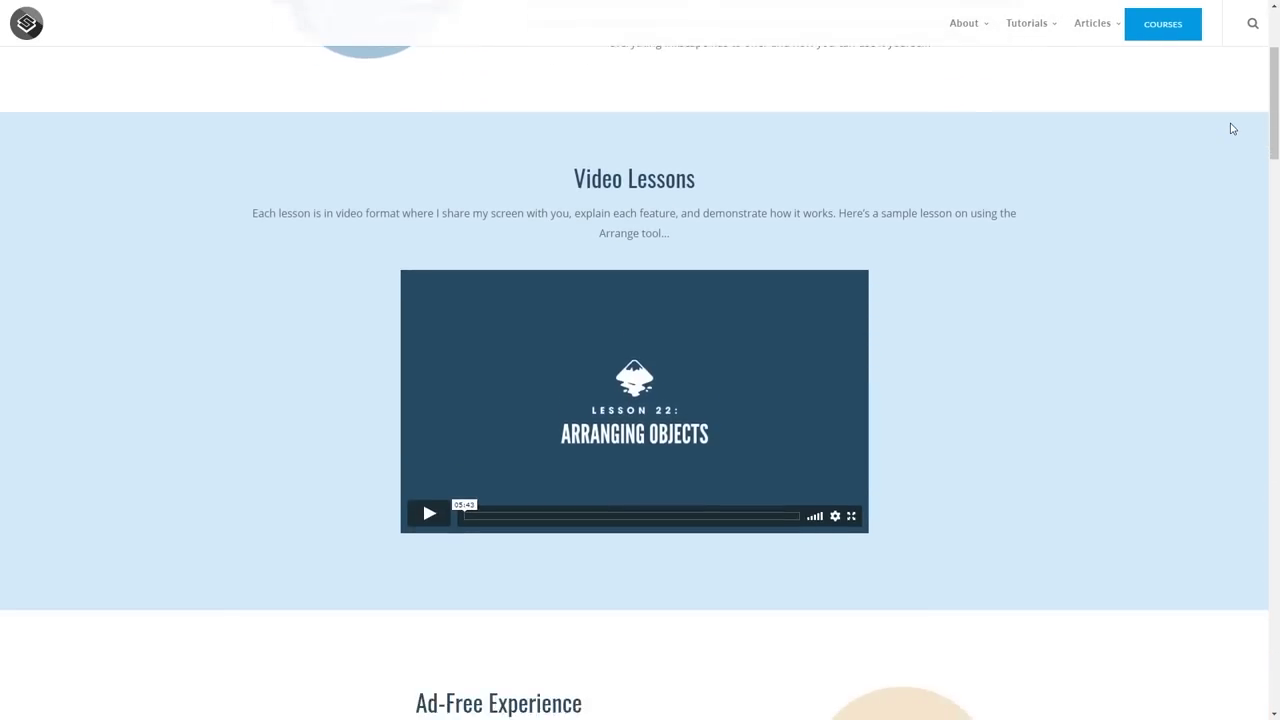
pyautogui.scroll(-8, 1232, 128)
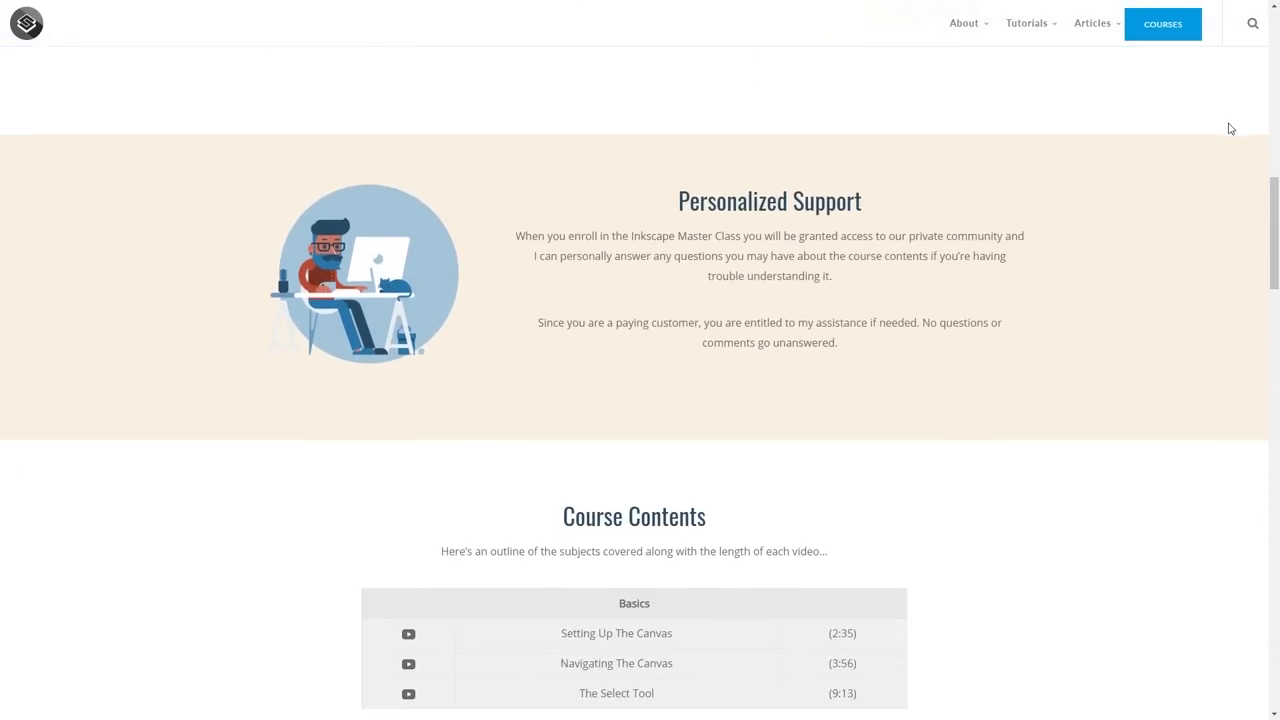
pyautogui.scroll(-8, 1230, 128)
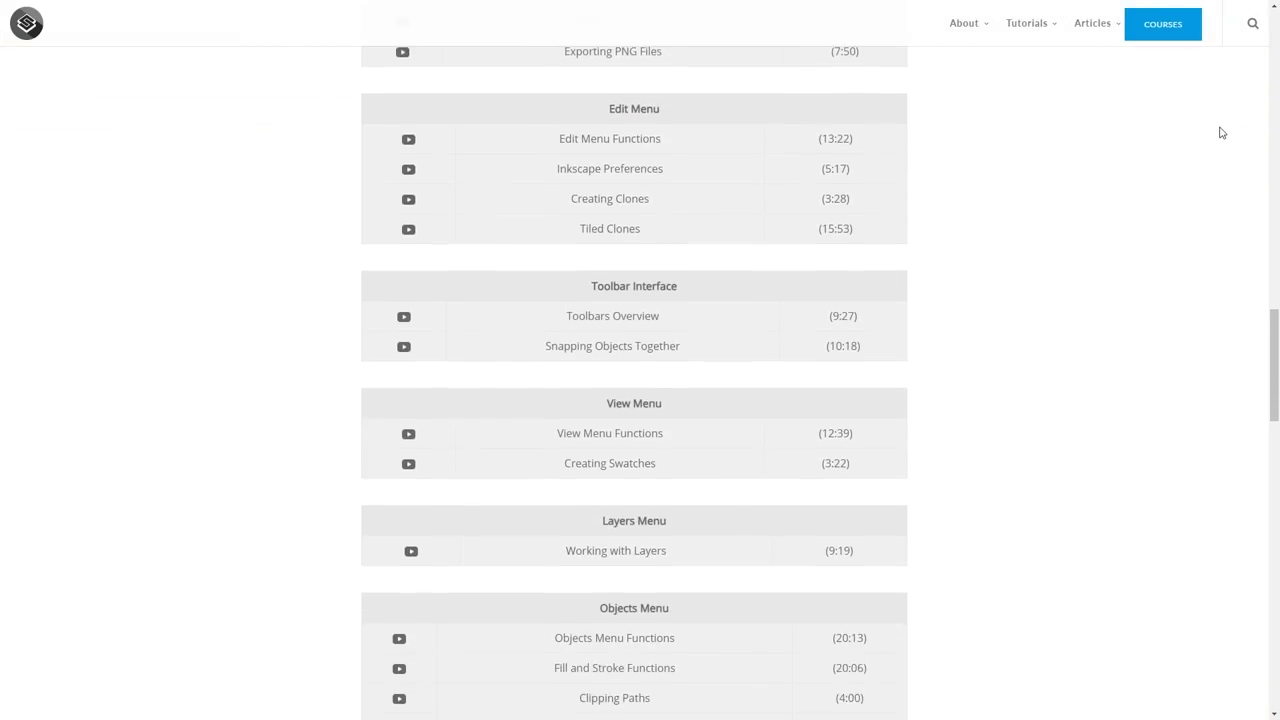
pyautogui.scroll(-4, 1220, 132)
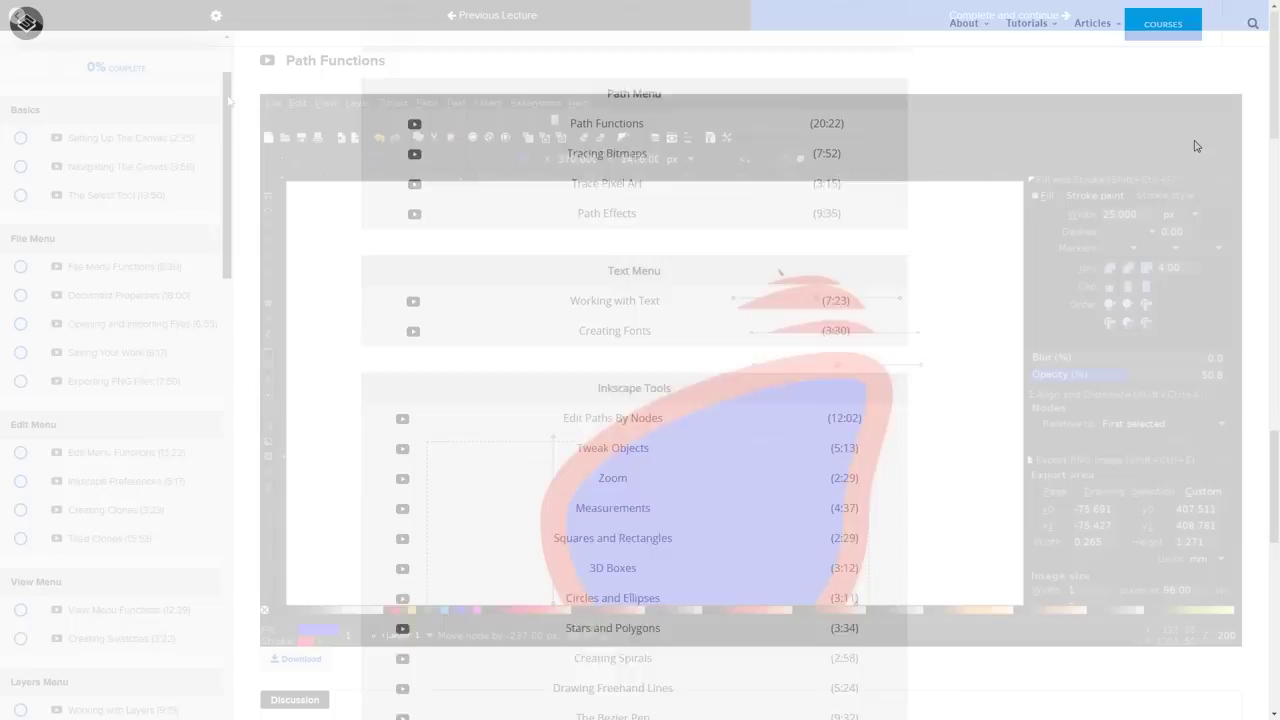